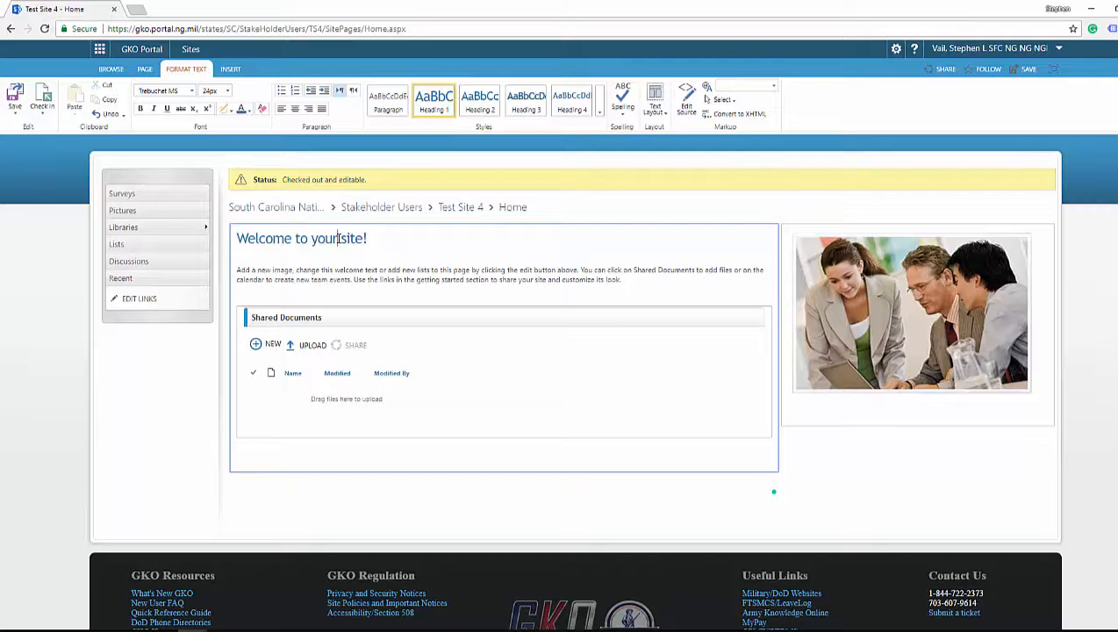
Change the page heading to read "Welcome to Test Site 4!".
left_click_drag(338, 238, 322, 238)
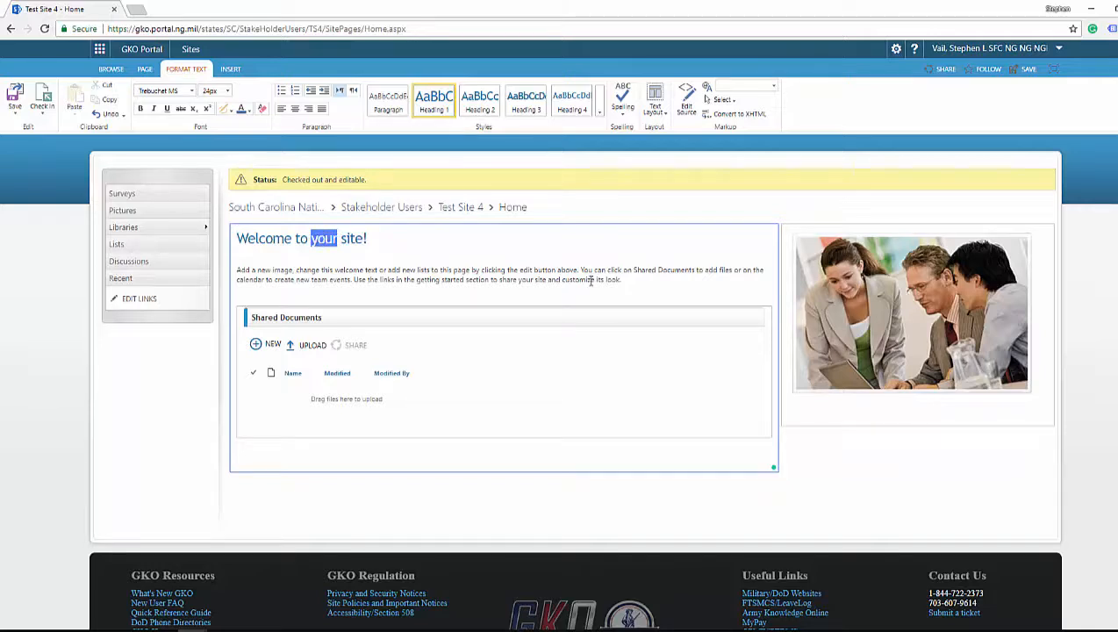
type("Test Site")
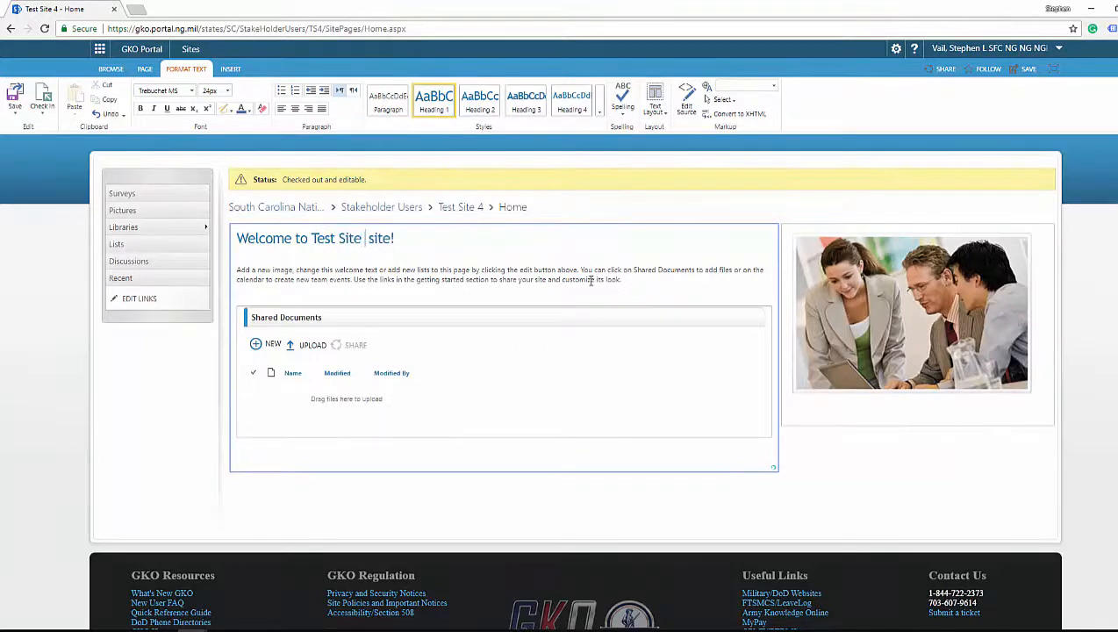
type(" 4")
key("Delete")
key("Delete")
key("Delete")
key("Delete")
key("Delete")
Replace the paragraph under the heading with "We are here to serve" and set its text size to 24 pt.
left_click_drag(629, 280, 239, 273)
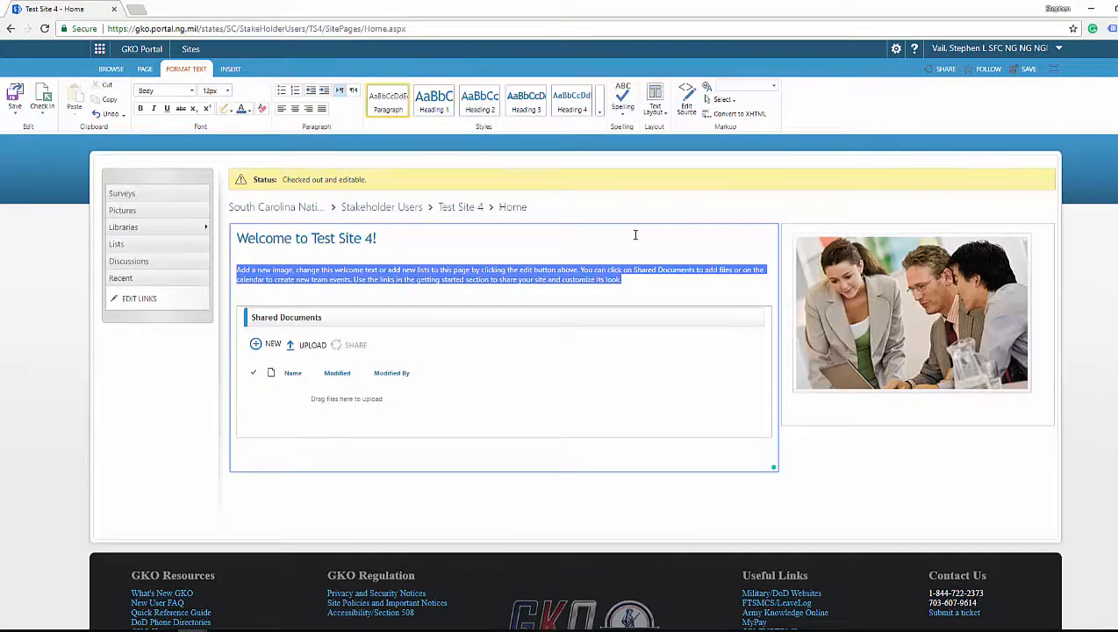
type("We are here to serve")
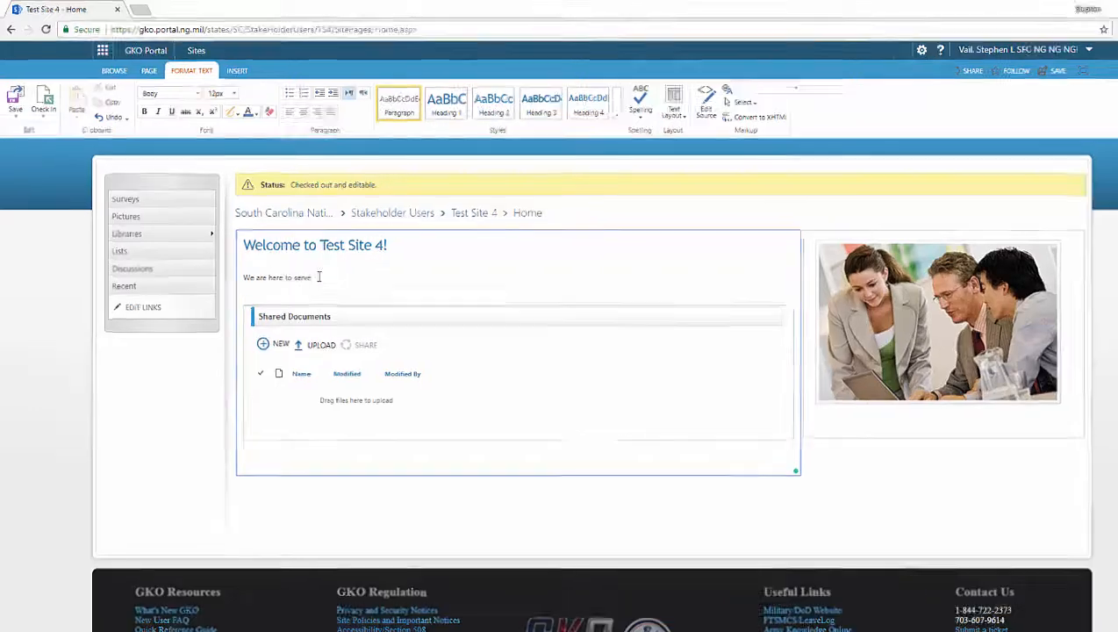
left_click_drag(307, 269, 238, 267)
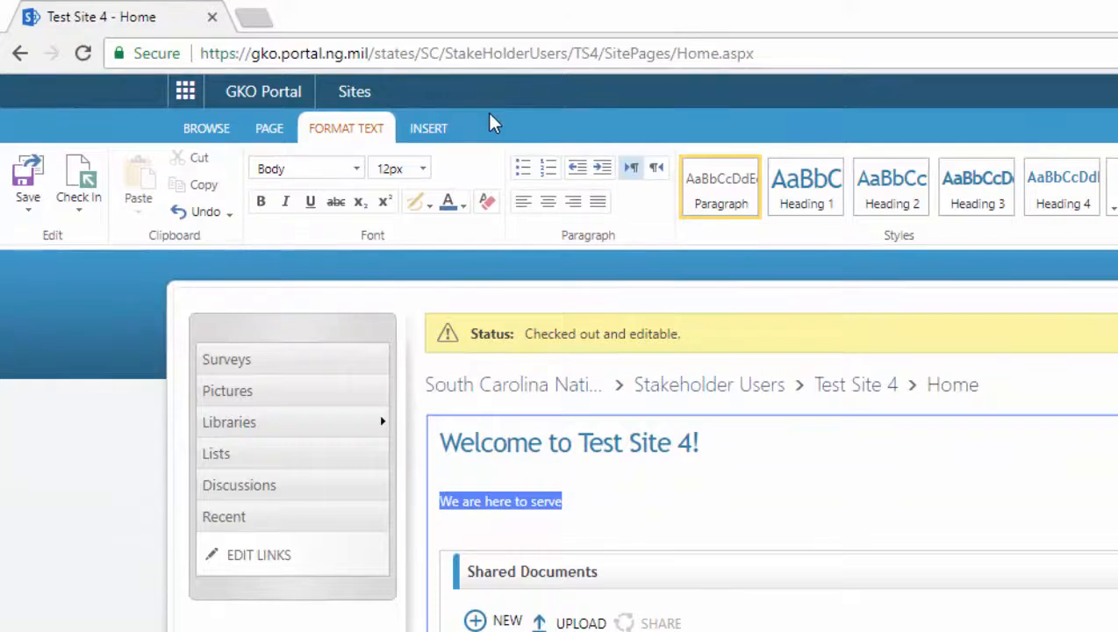
left_click(425, 169)
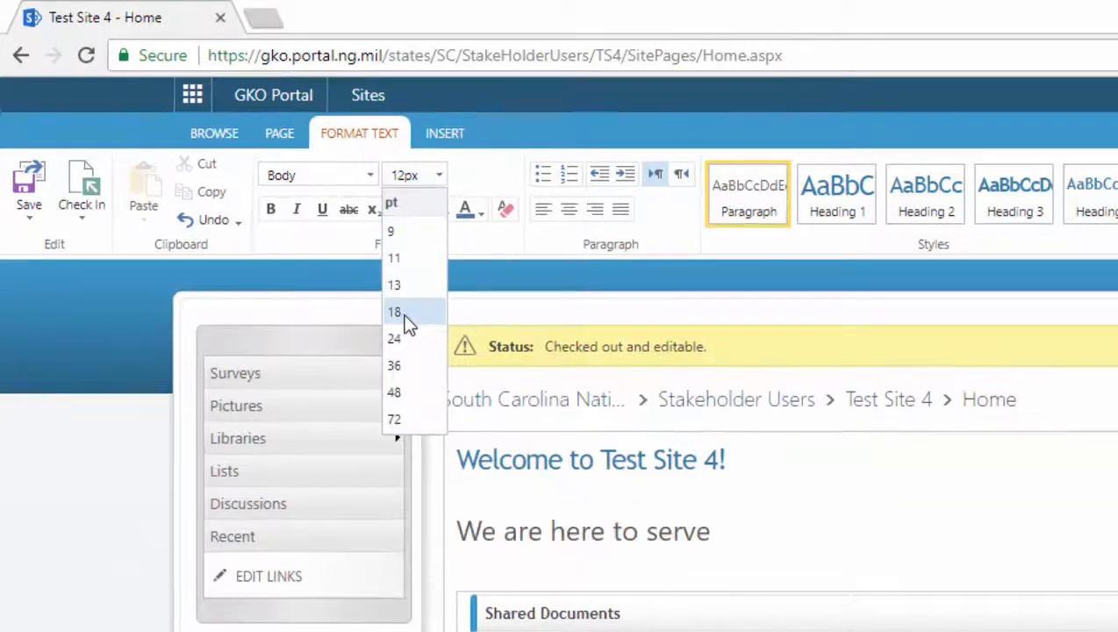
left_click(382, 325)
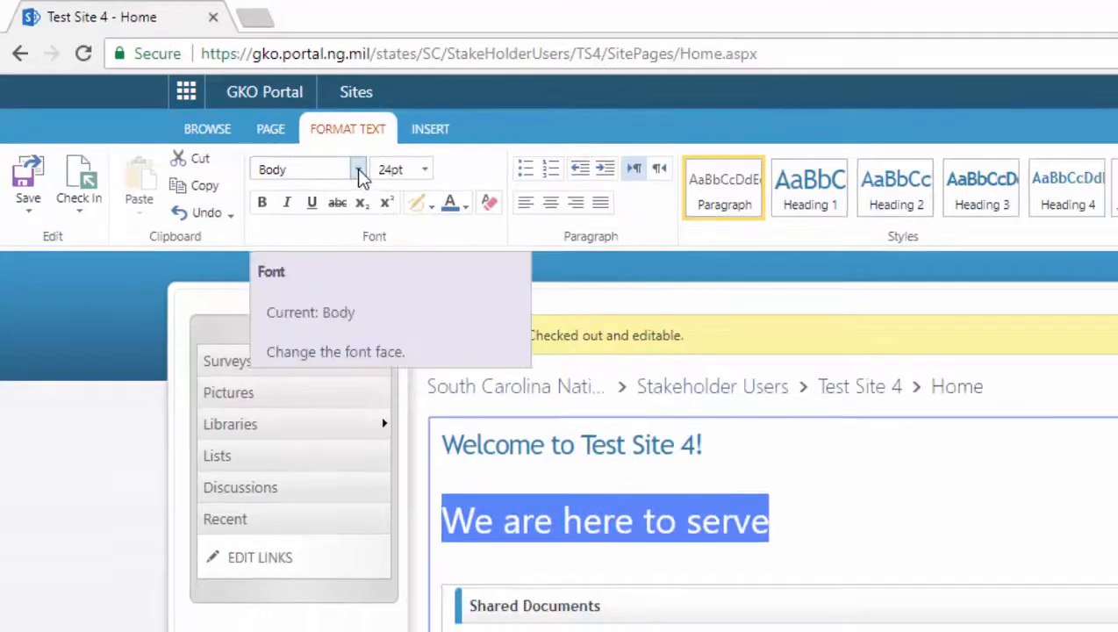
Change the font of "We are here to serve" to Georgia, staying on the page being edited.
left_click(372, 181)
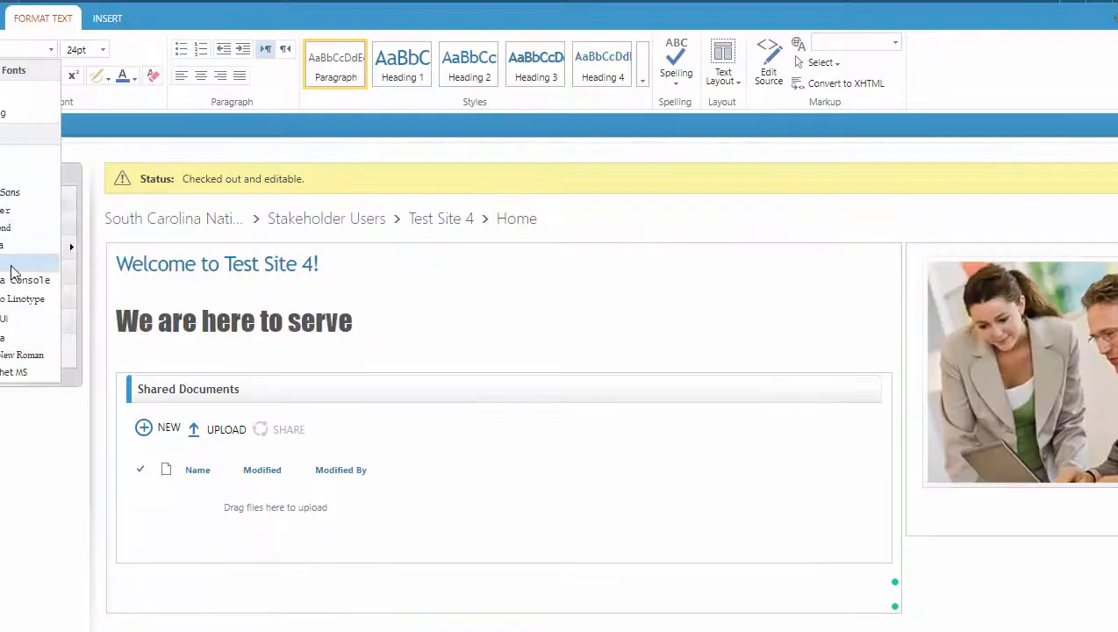
left_click(123, 255)
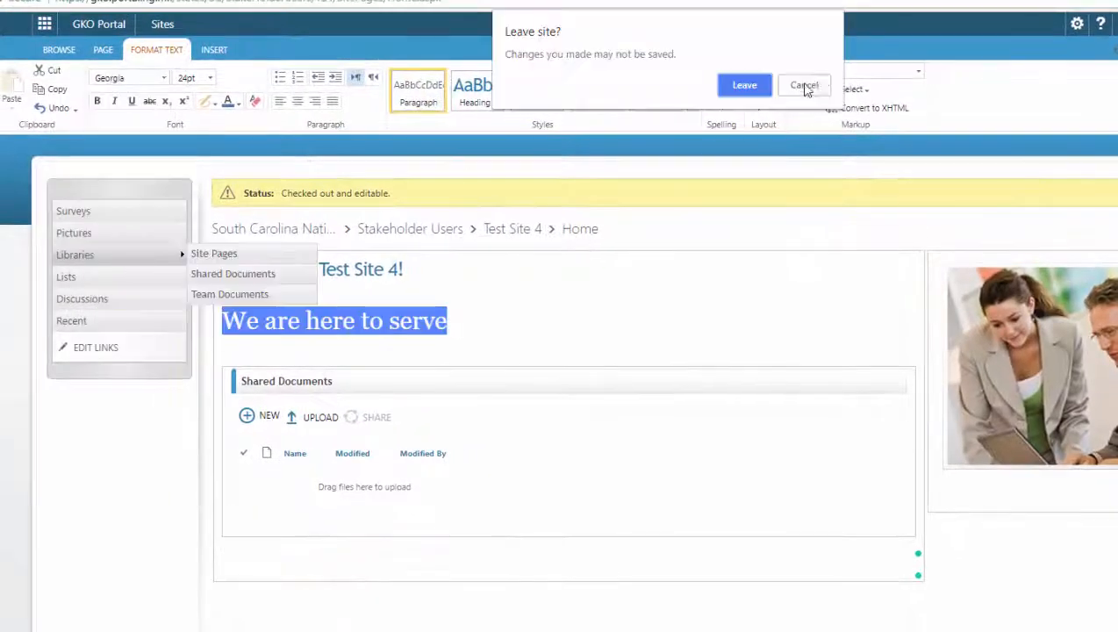
left_click(805, 88)
left_click(454, 330)
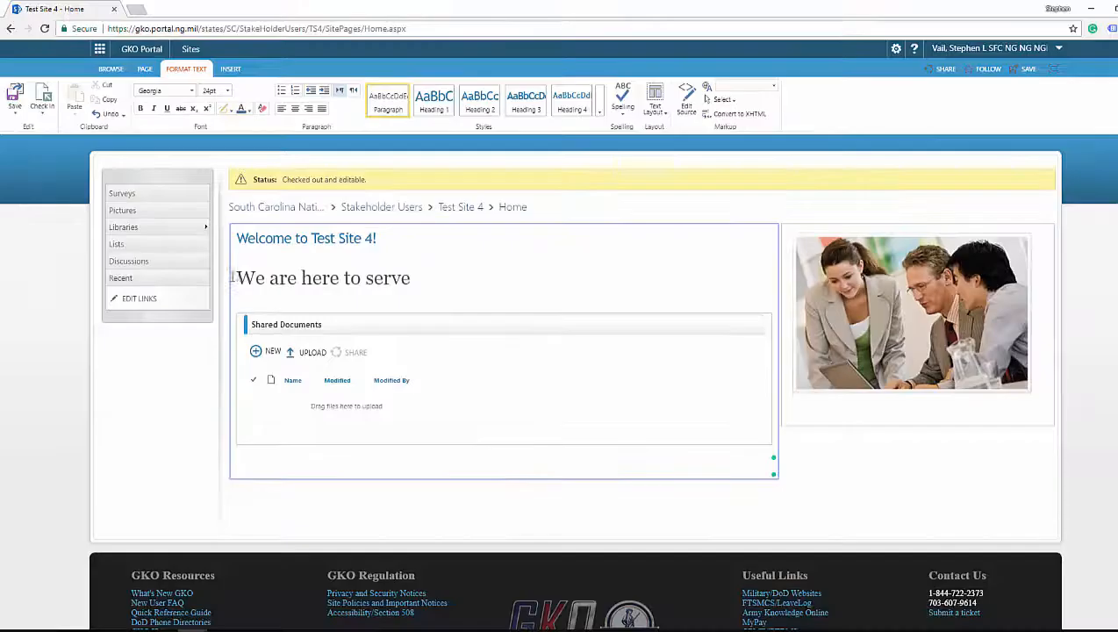
Colour the "We are here to serve" line with the standard green.
left_click_drag(236, 277, 452, 274)
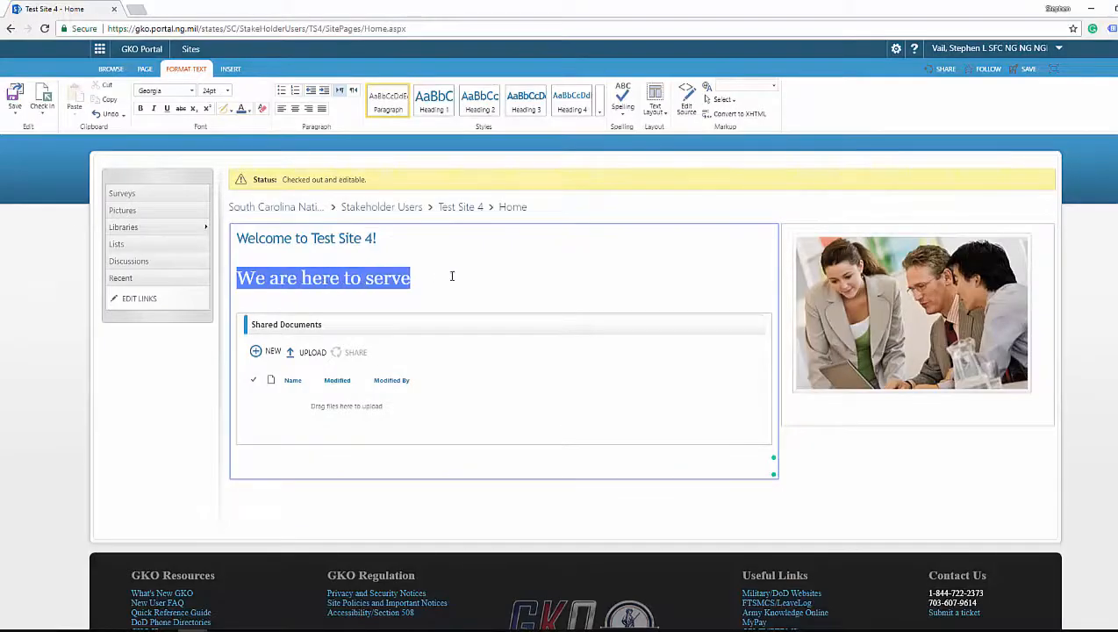
left_click(249, 109)
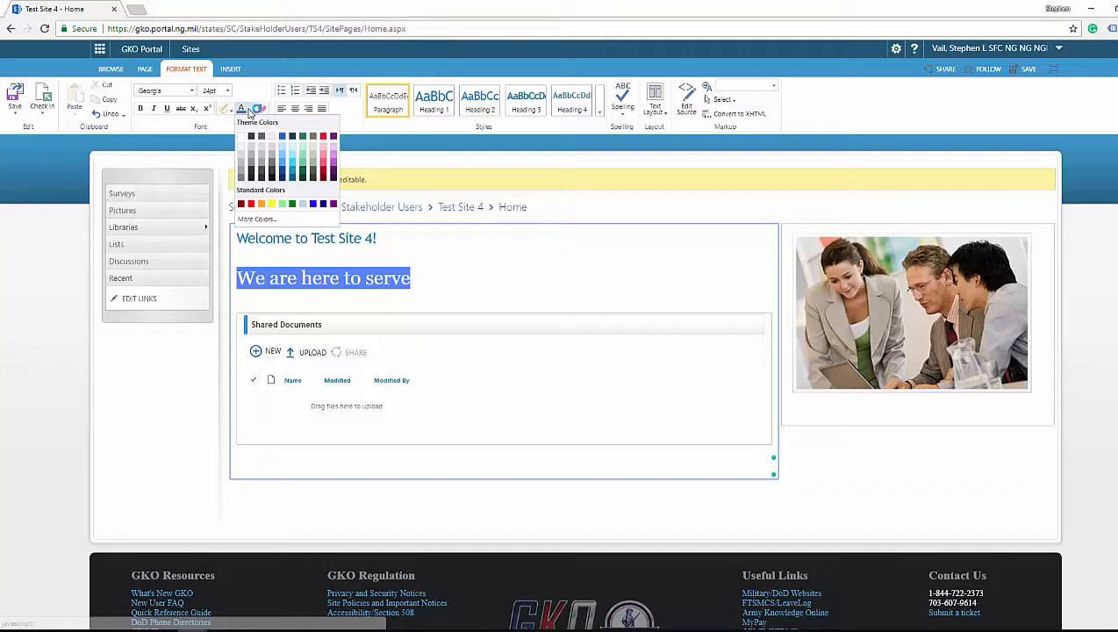
left_click(294, 205)
left_click(562, 277)
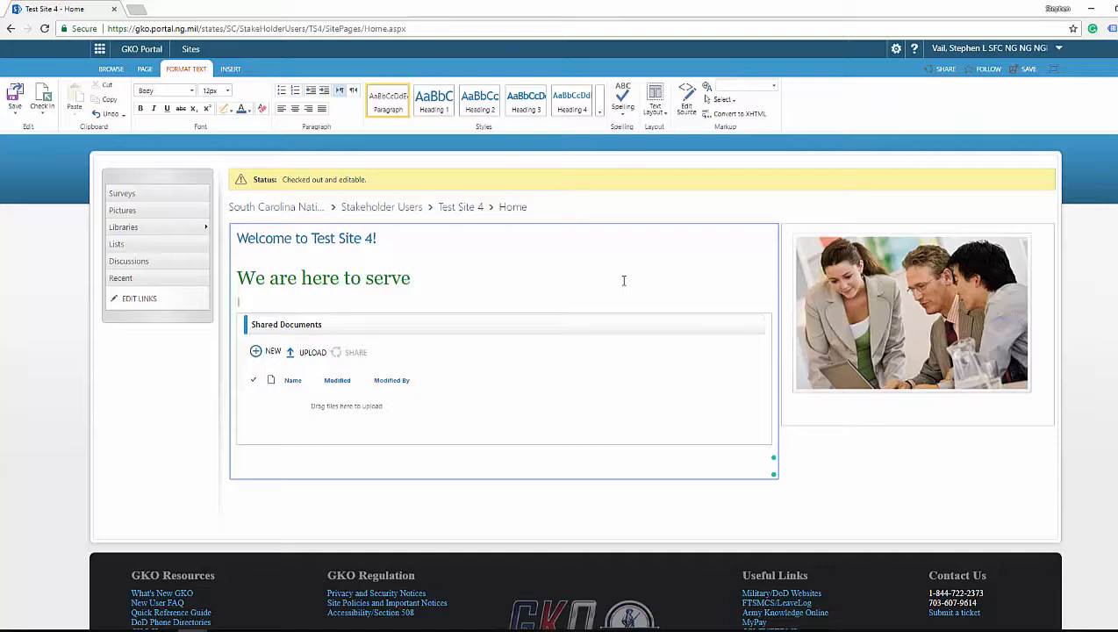
left_click(919, 409)
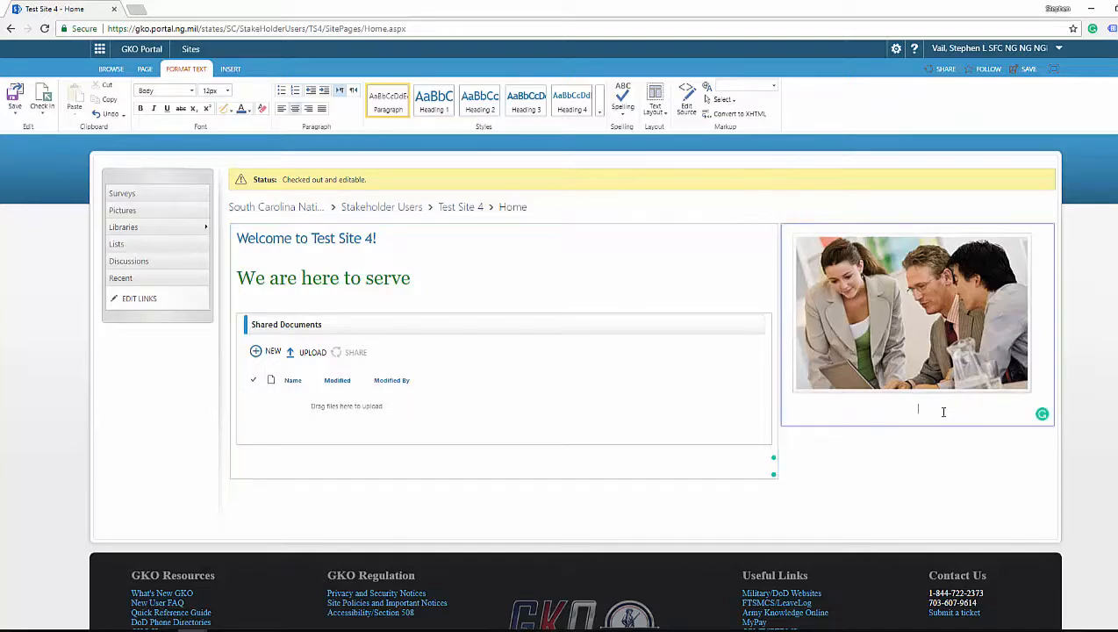
left_click(493, 468)
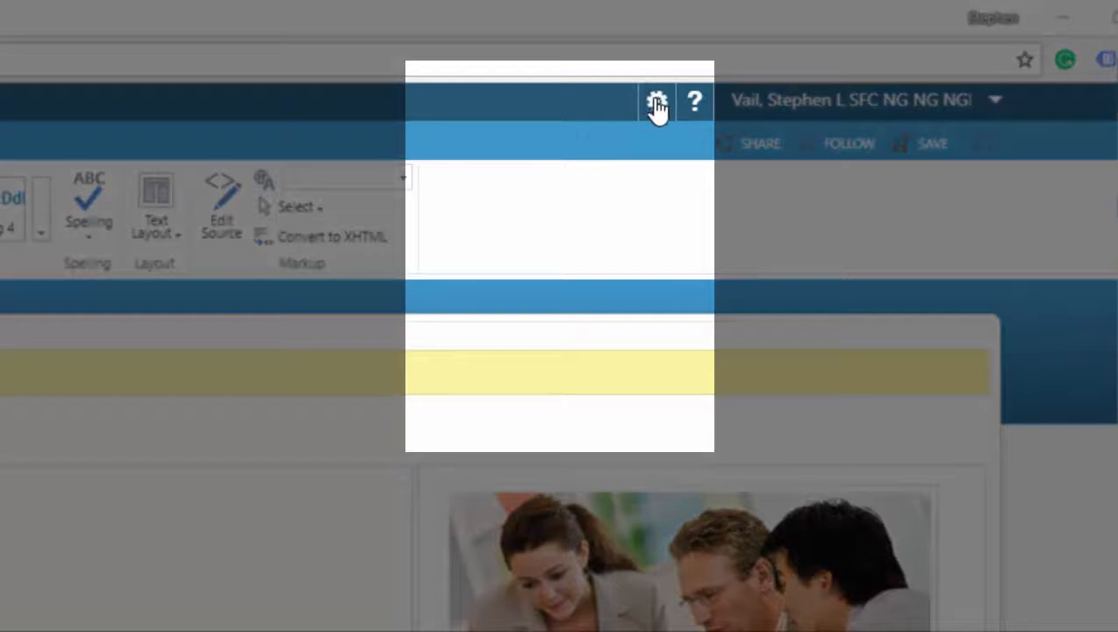
Add a Picture Library app named My-Pictures to the site contents.
left_click(656, 105)
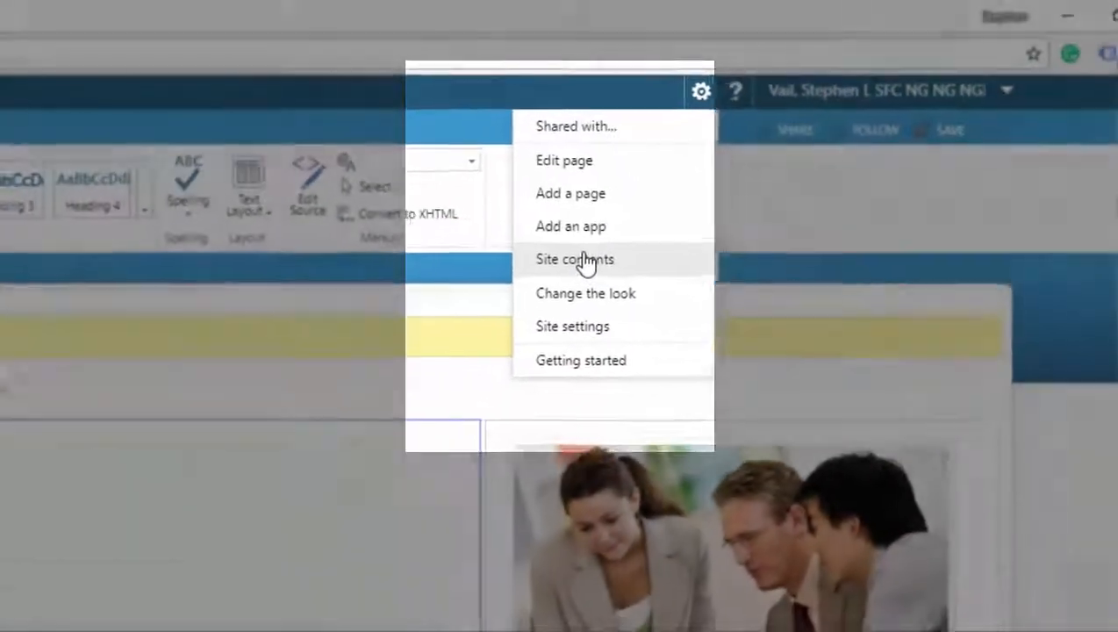
left_click(583, 260)
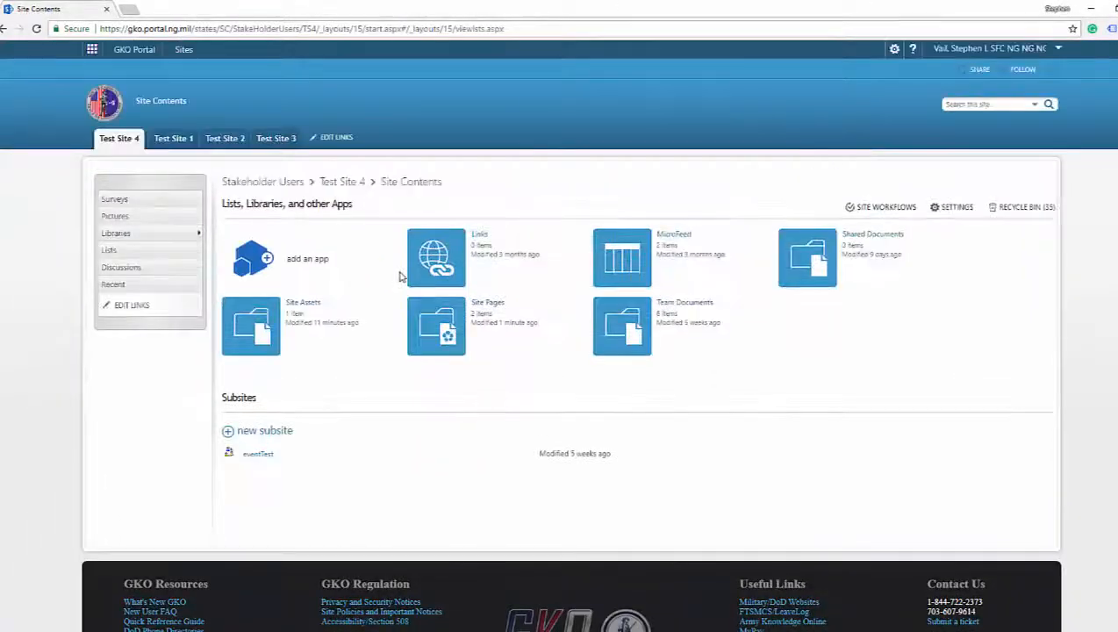
left_click(253, 258)
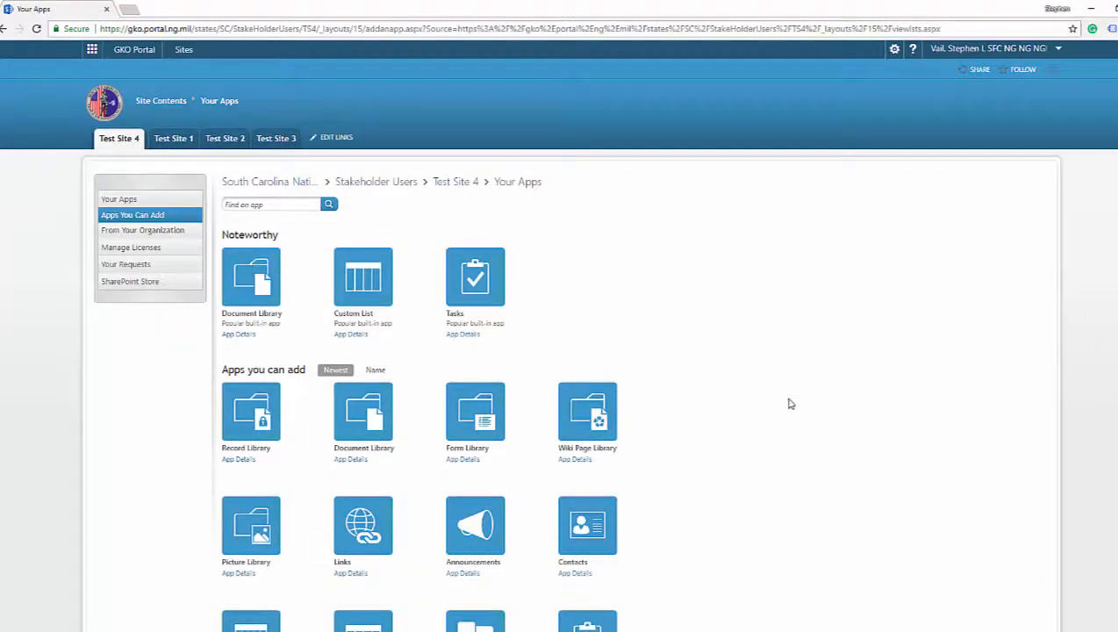
left_click(251, 525)
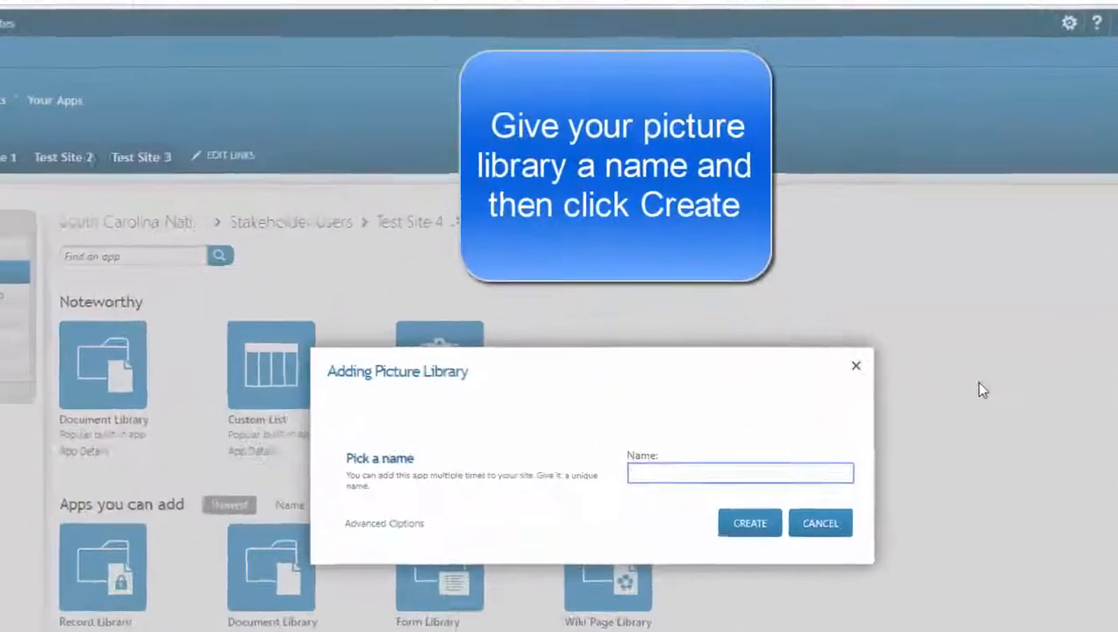
type("My-Pictures")
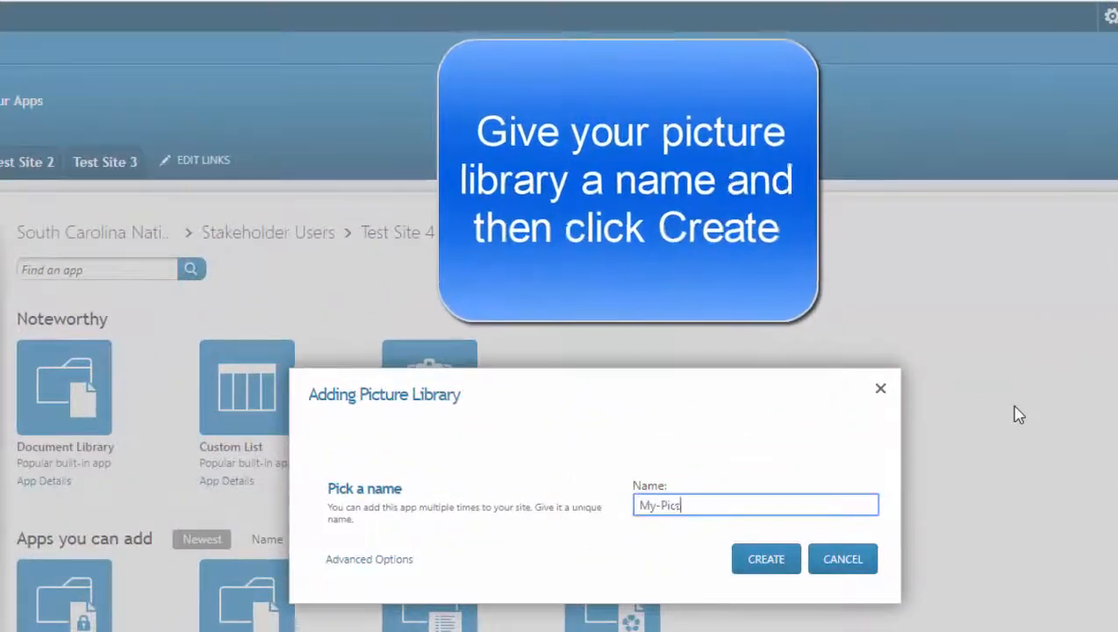
left_click(766, 559)
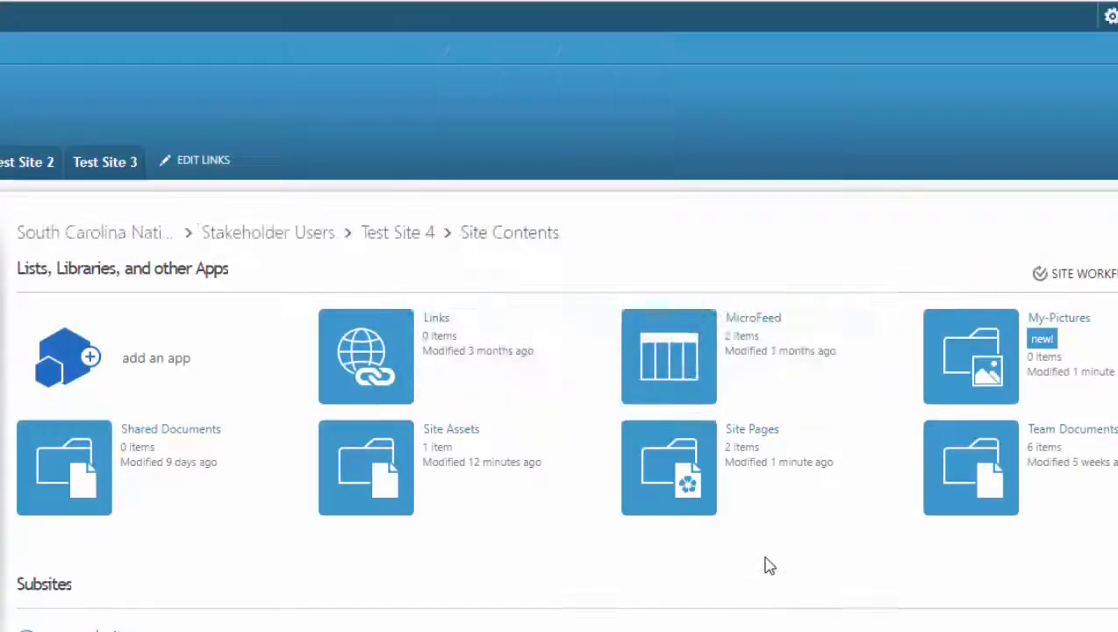
Open the My-Pictures library and upload boom_6.jpg from the ArmyPics folder.
left_click(981, 368)
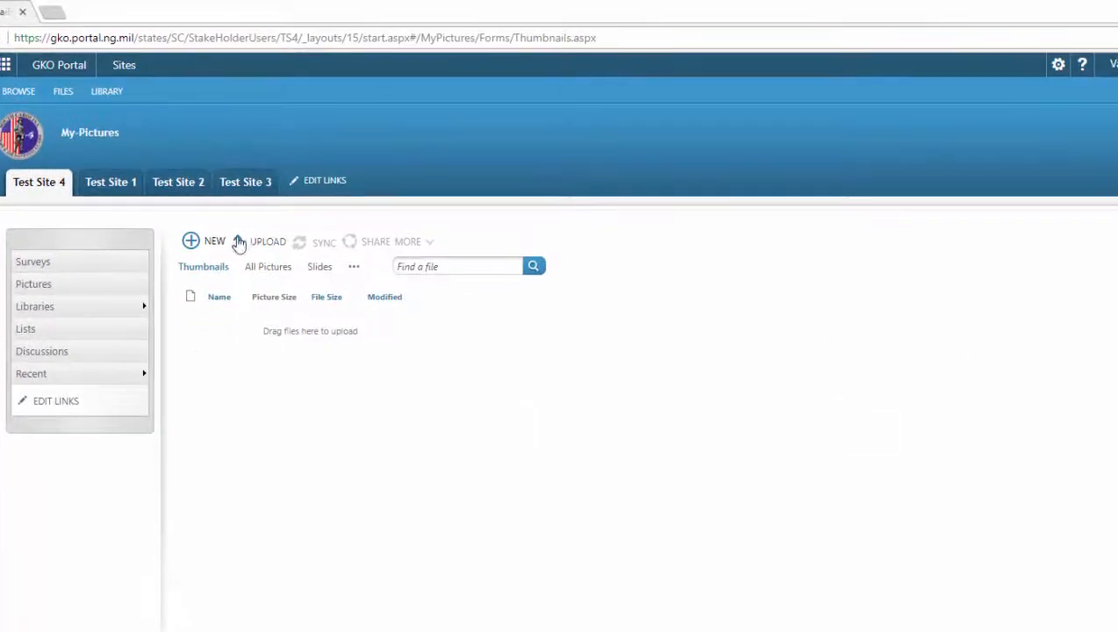
left_click(267, 244)
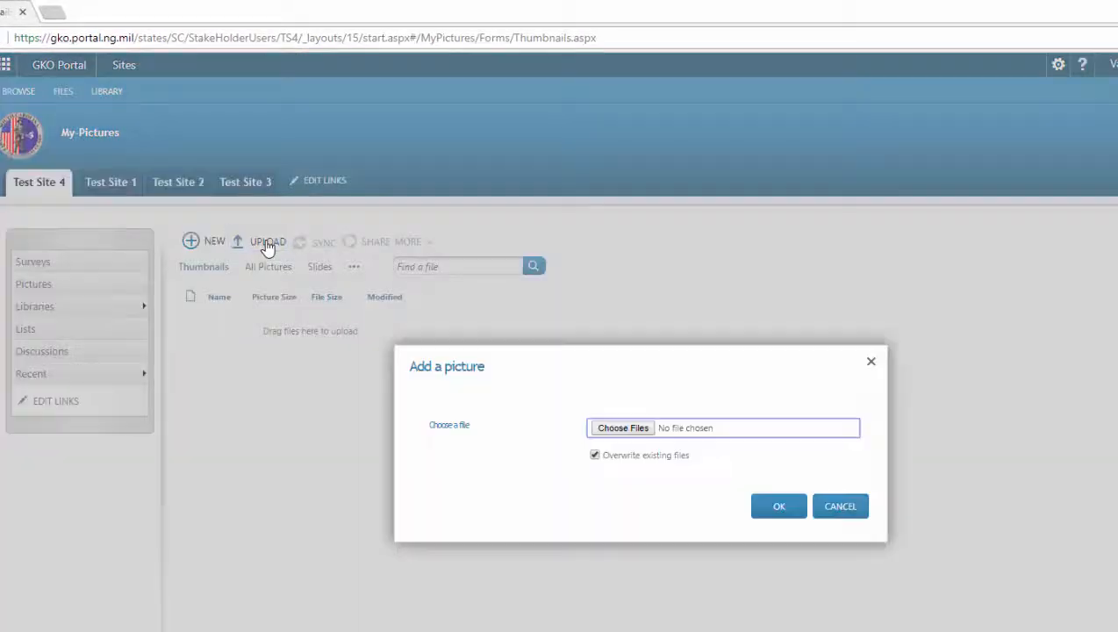
left_click(637, 429)
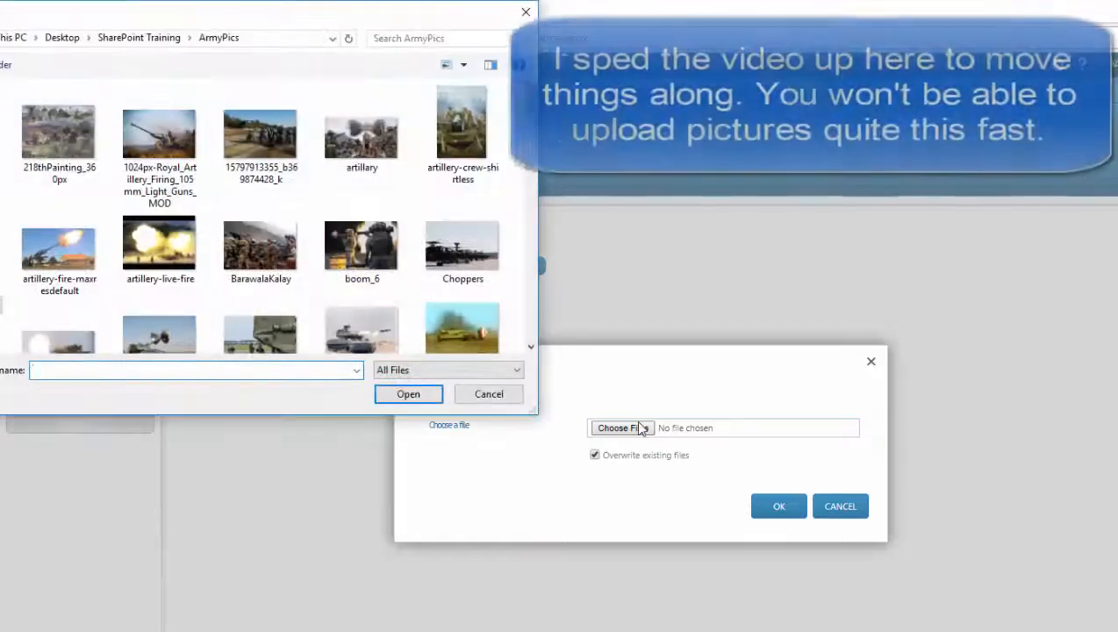
double_click(349, 233)
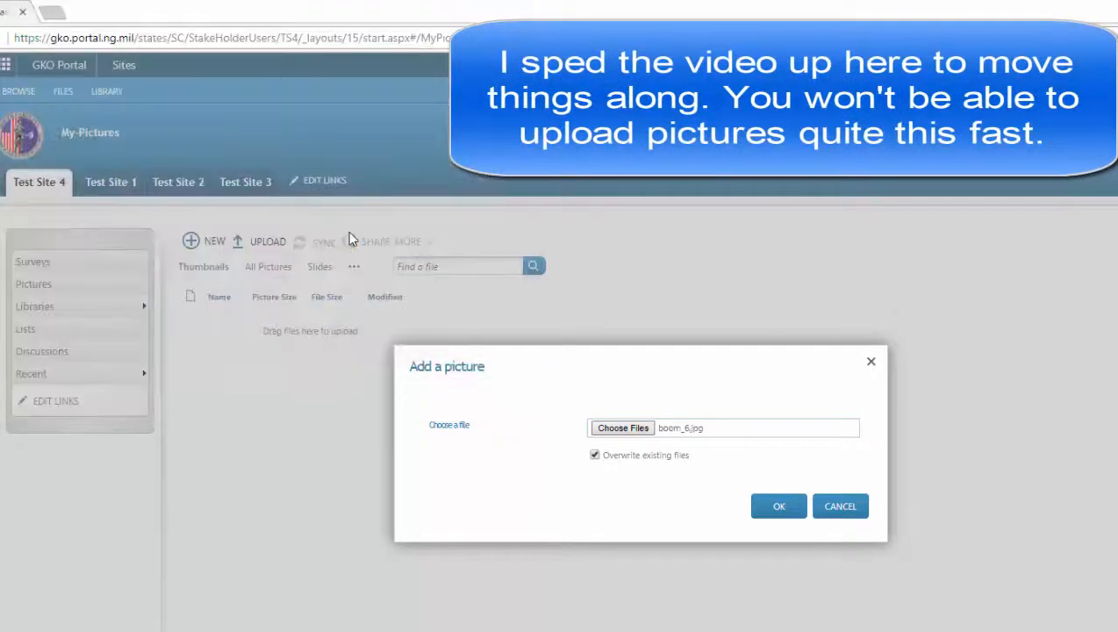
left_click(780, 509)
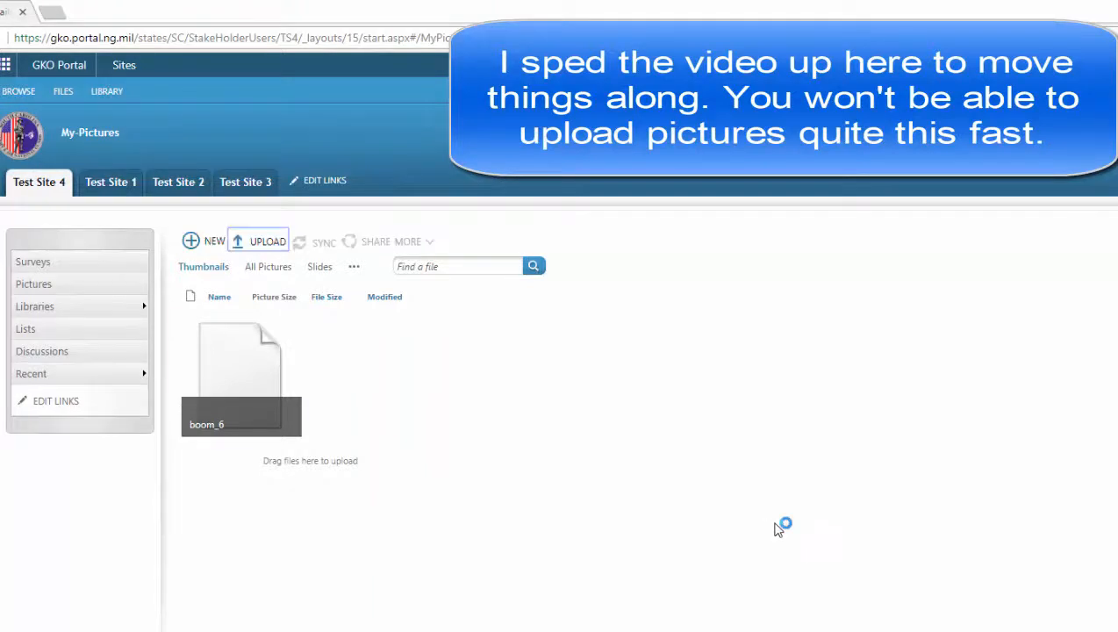
Upload artillery-fire-maxresdefault.jpg from the ArmyPics folder to the picture library.
left_click(255, 249)
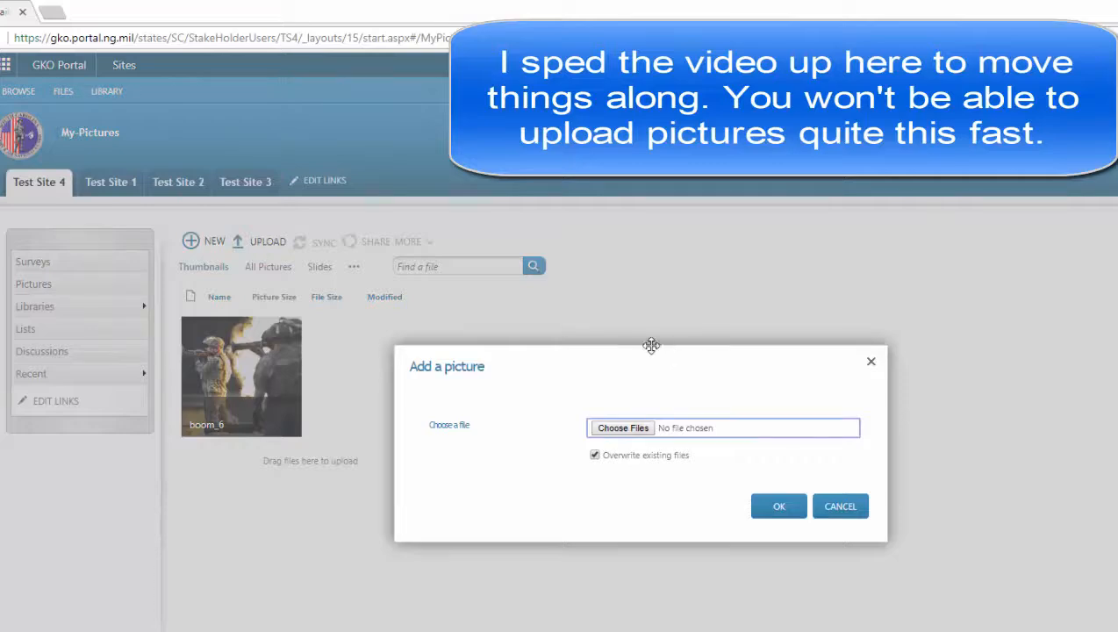
left_click(636, 436)
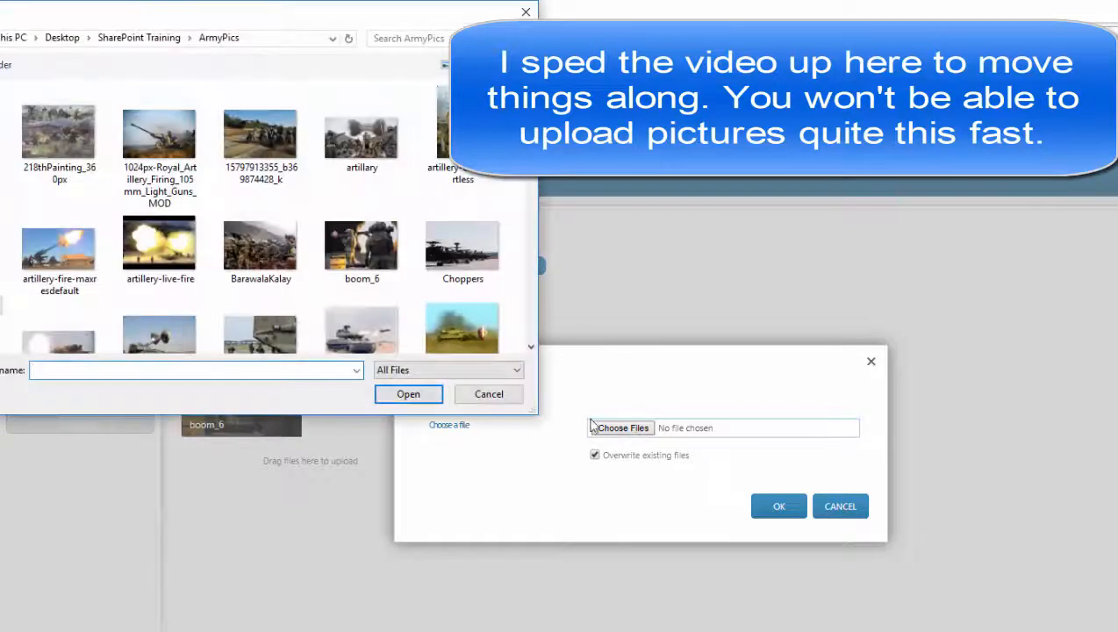
double_click(53, 251)
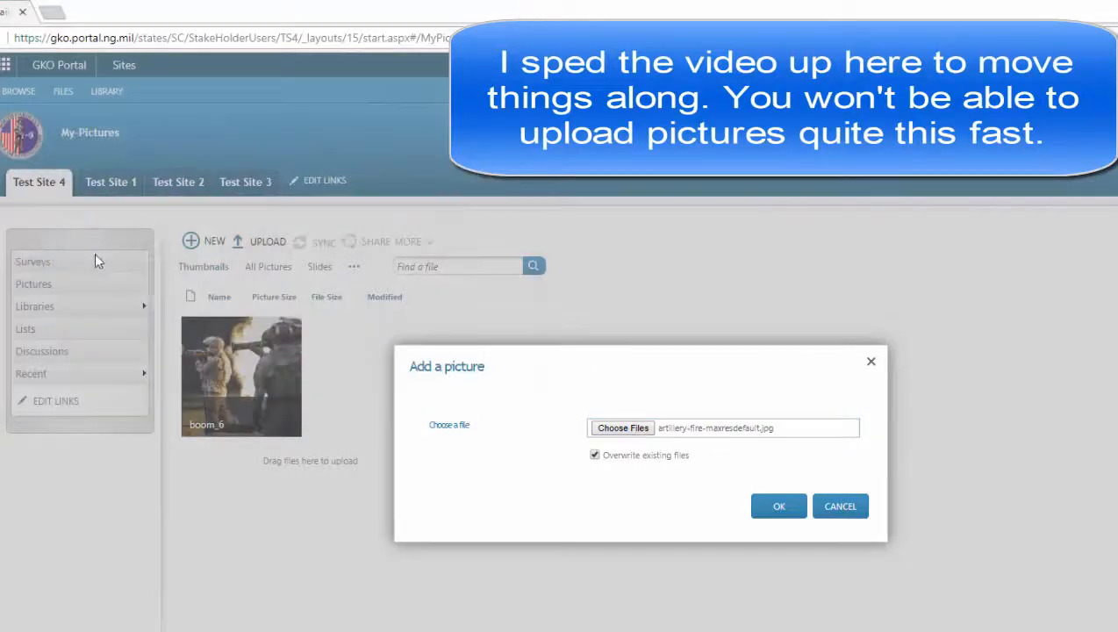
left_click(780, 506)
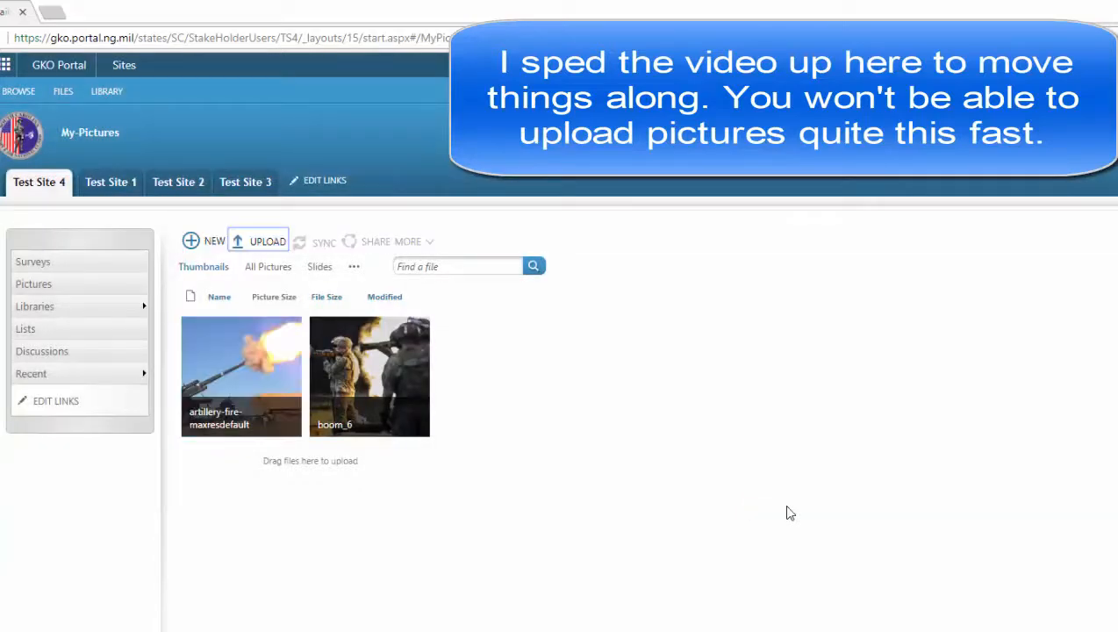
Upload the Howitzer-155mm picture from the ArmyPics folder to the picture library.
left_click(261, 246)
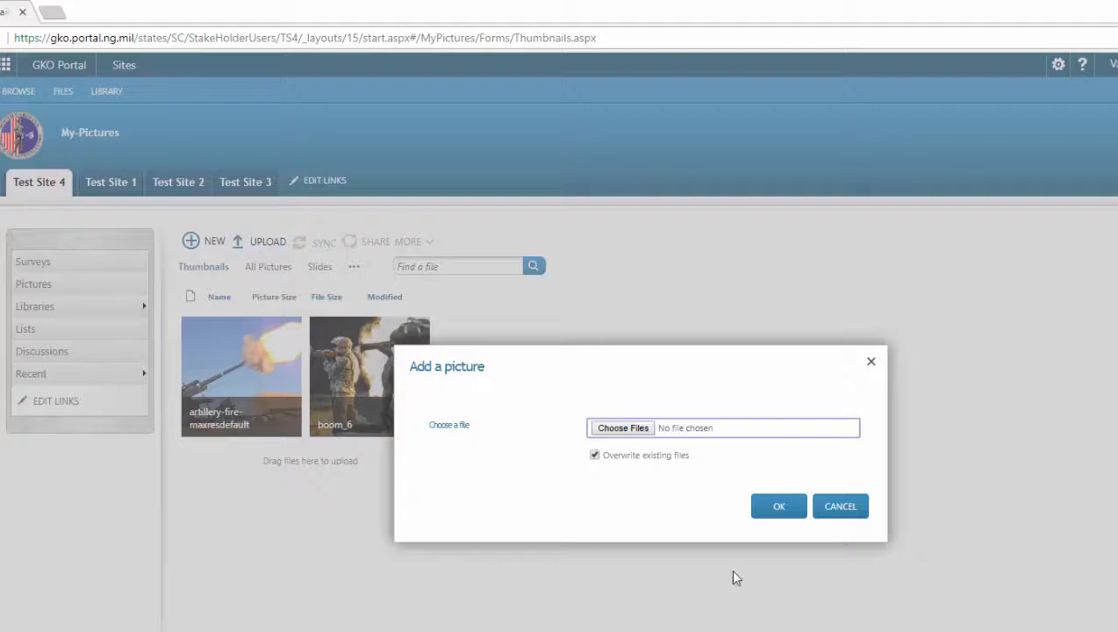
left_click(637, 427)
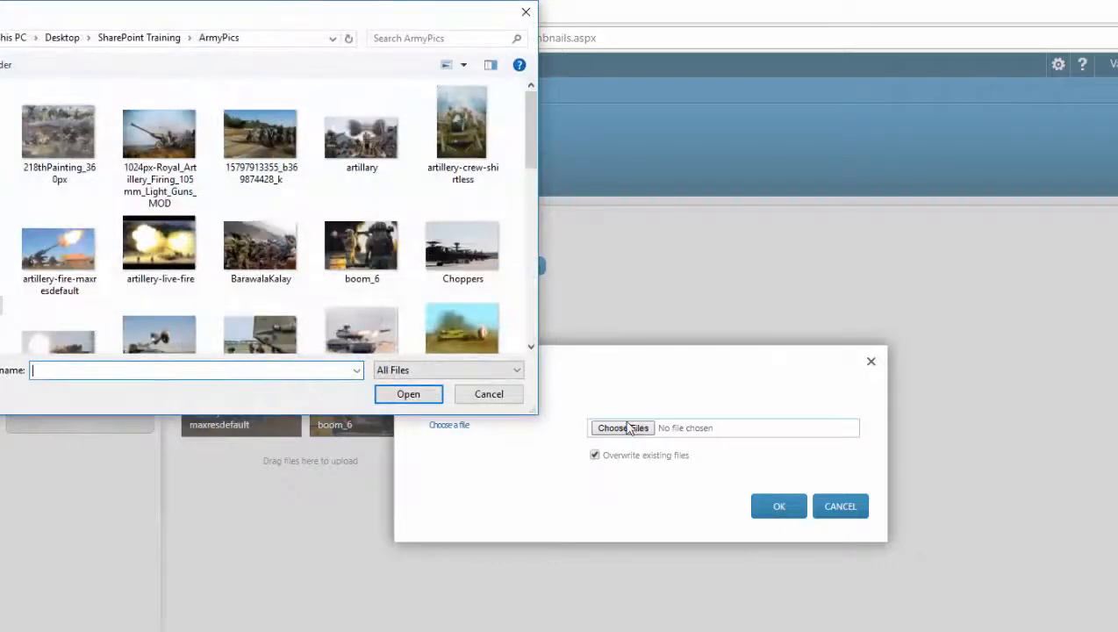
left_click(151, 343)
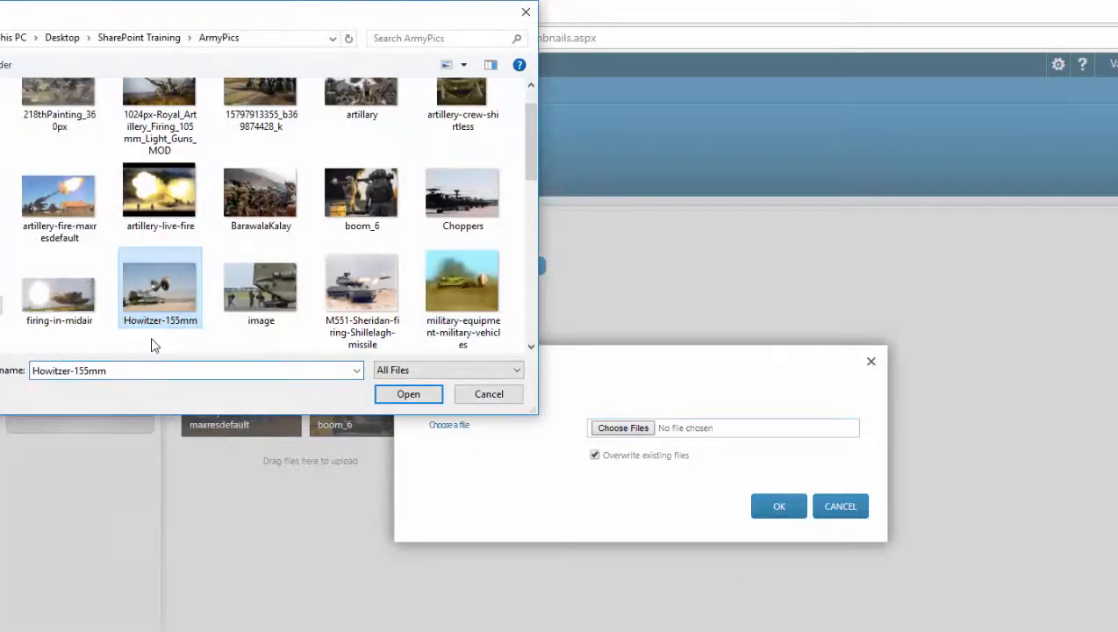
double_click(160, 294)
left_click(795, 508)
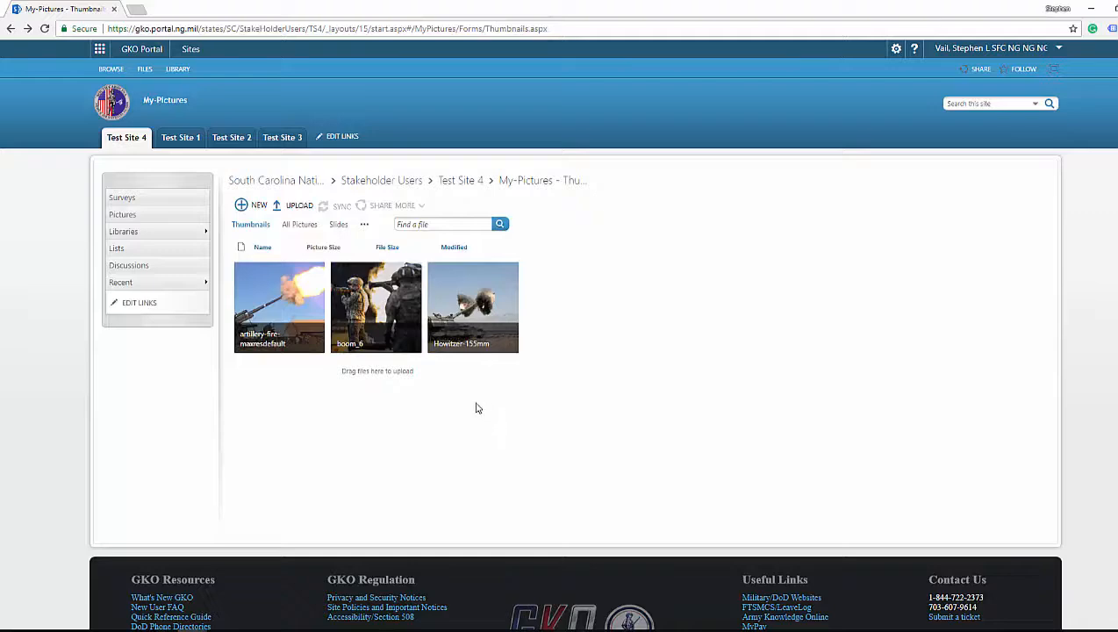
Copy the full link address of the boom_6 picture from its details in the My-Pictures library and close the details.
mouse_move(362, 330)
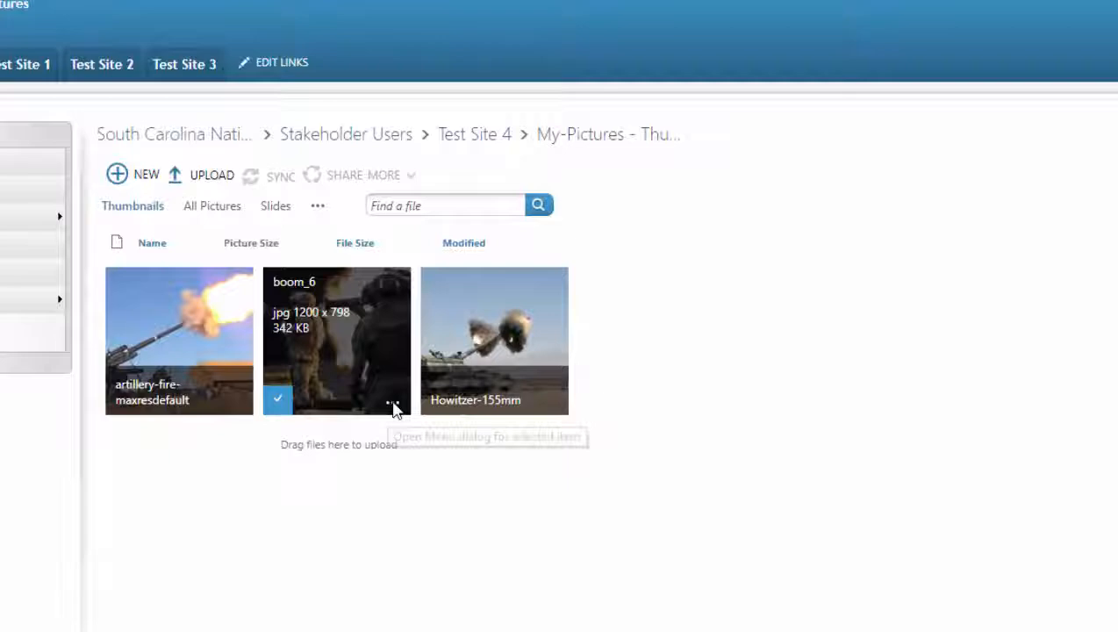
left_click(496, 499)
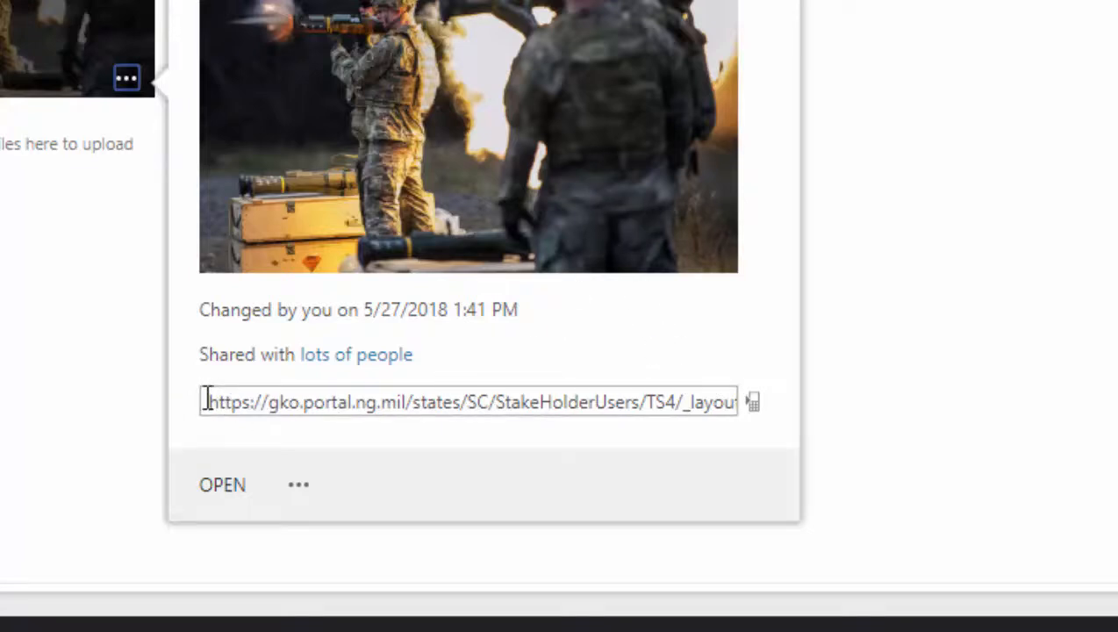
left_click_drag(209, 401, 995, 418)
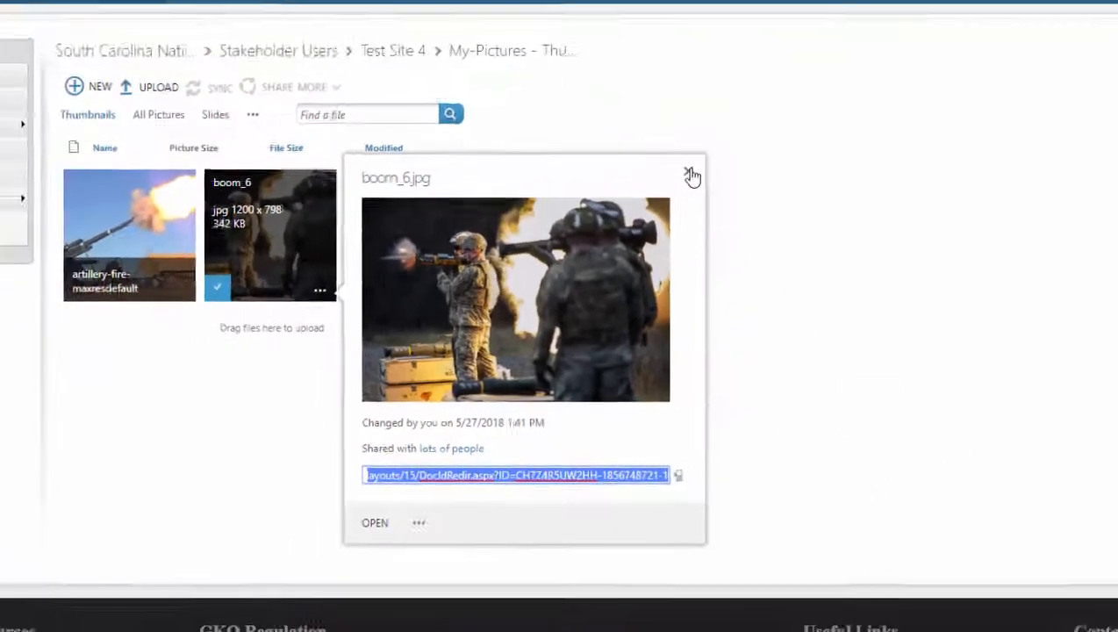
left_click(705, 106)
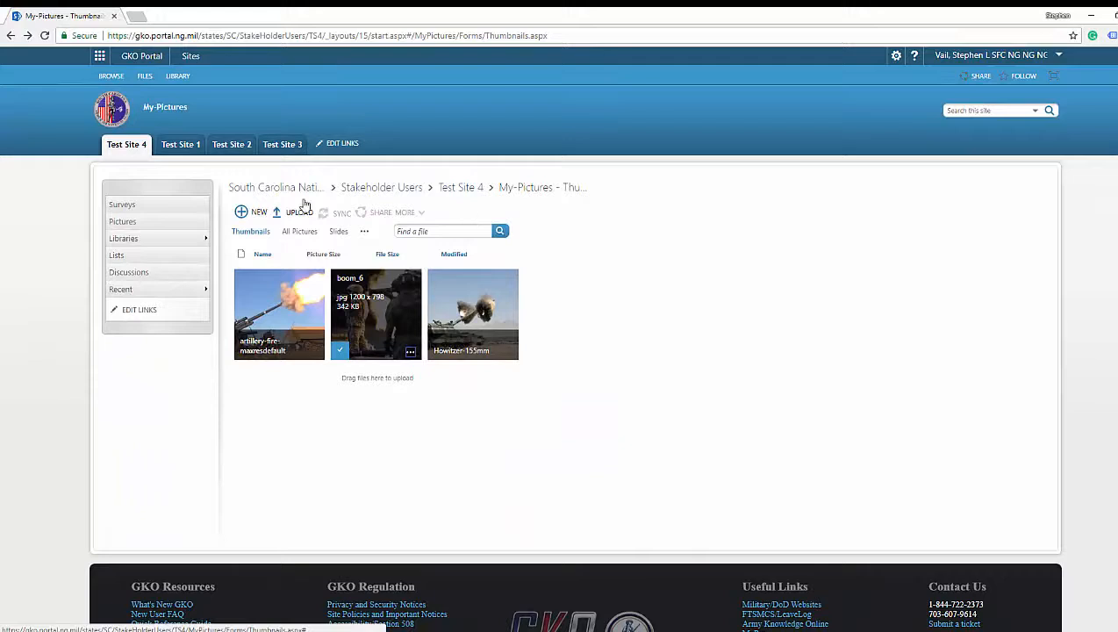
Open the Test Site 4 home page for editing and replace the people collaborating photo using the copied boom_6.jpg address.
left_click(128, 144)
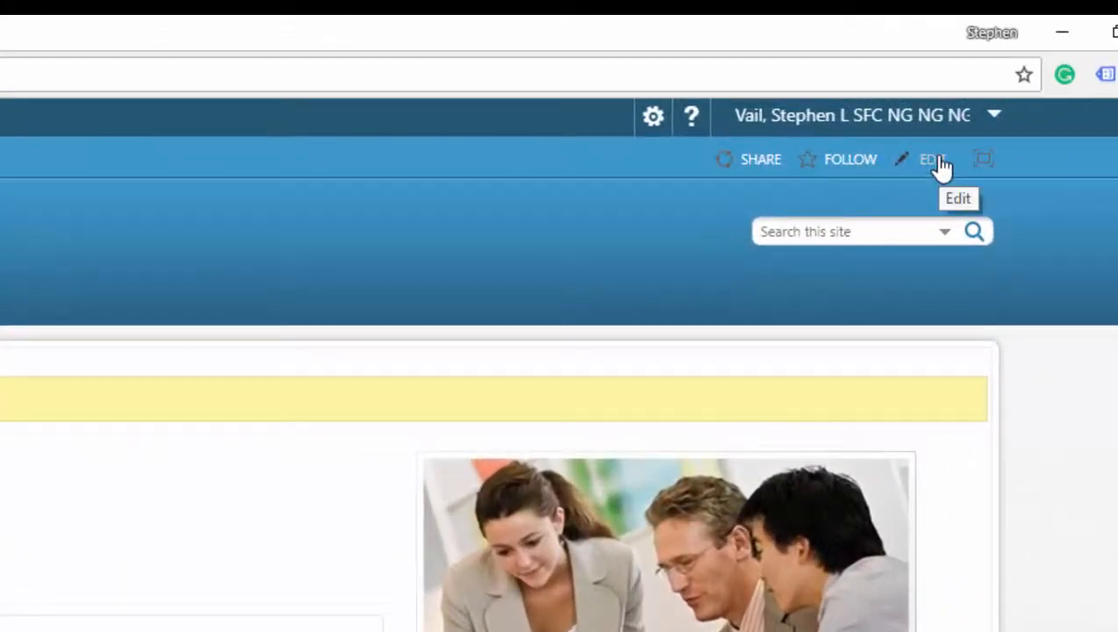
left_click(952, 150)
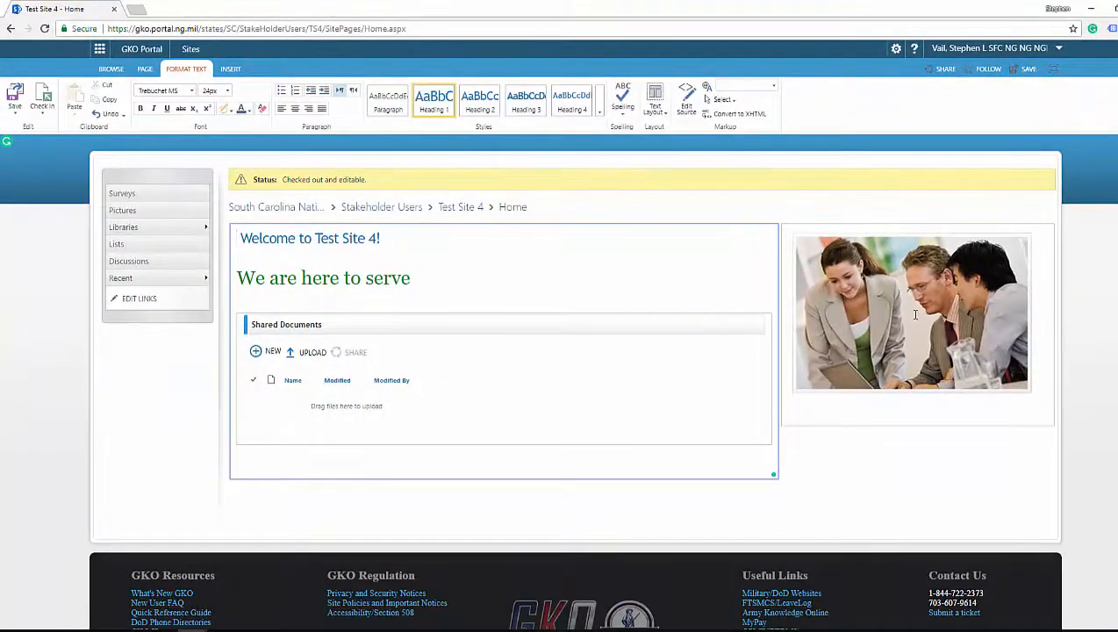
left_click(909, 322)
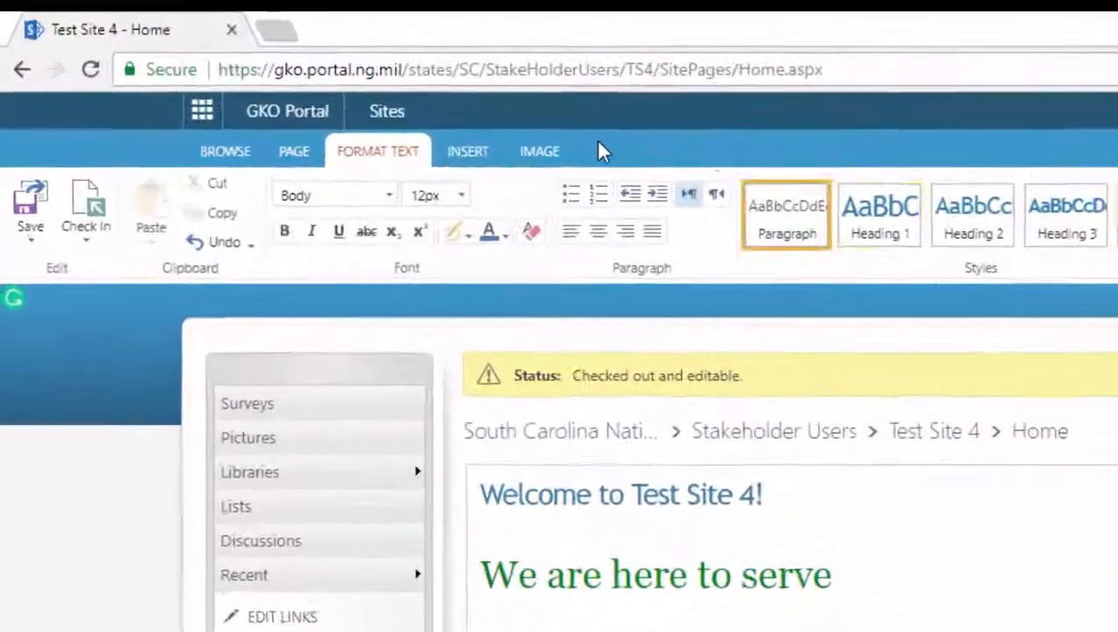
left_click(543, 151)
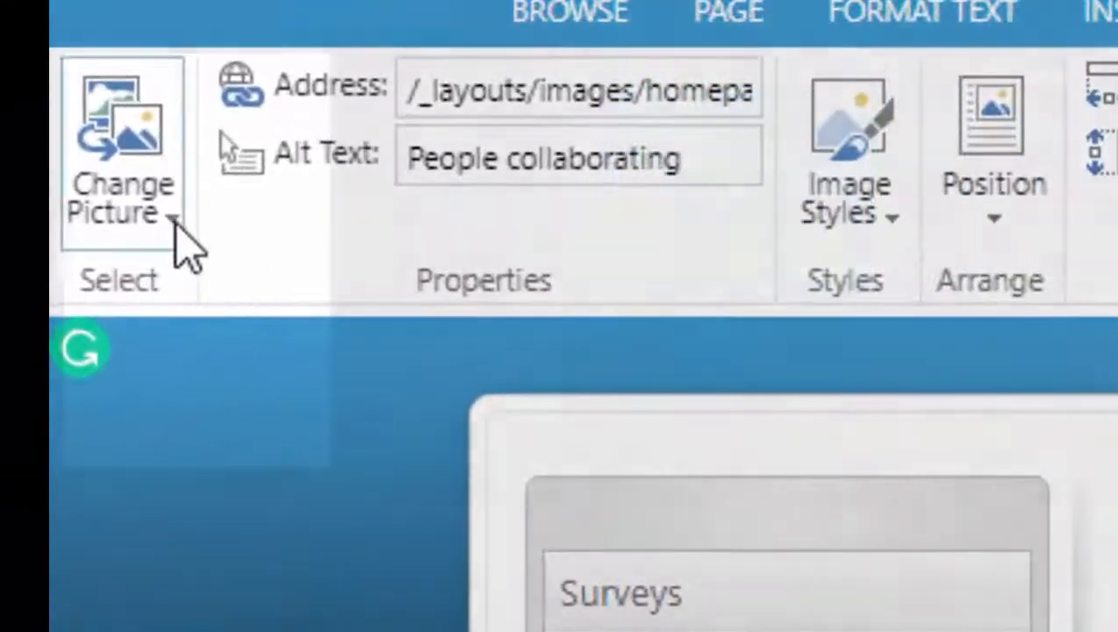
left_click(176, 226)
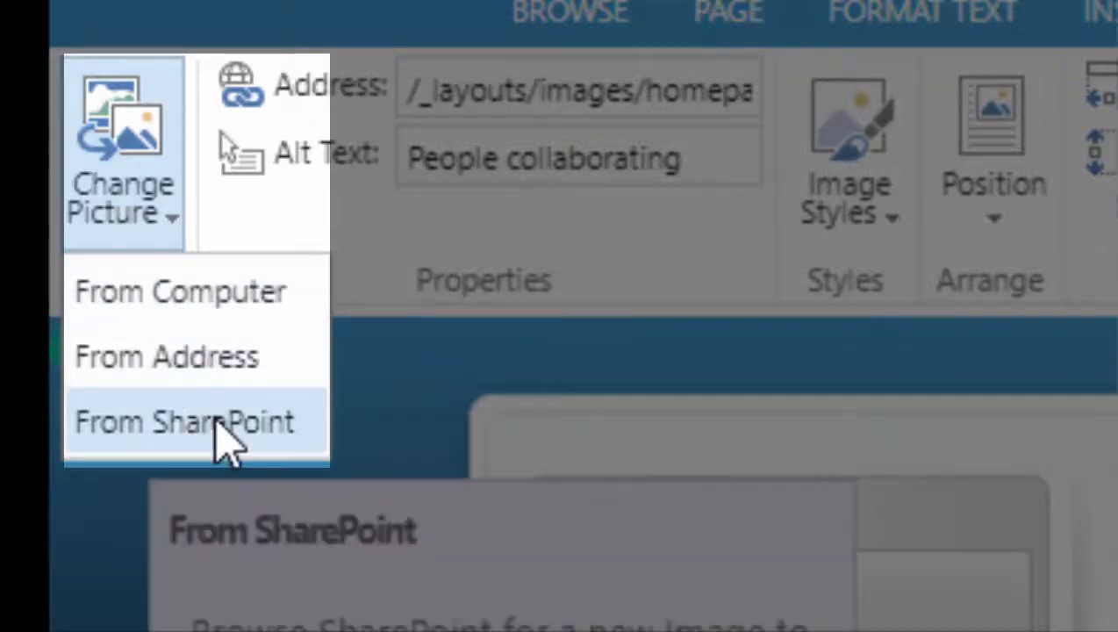
left_click(199, 280)
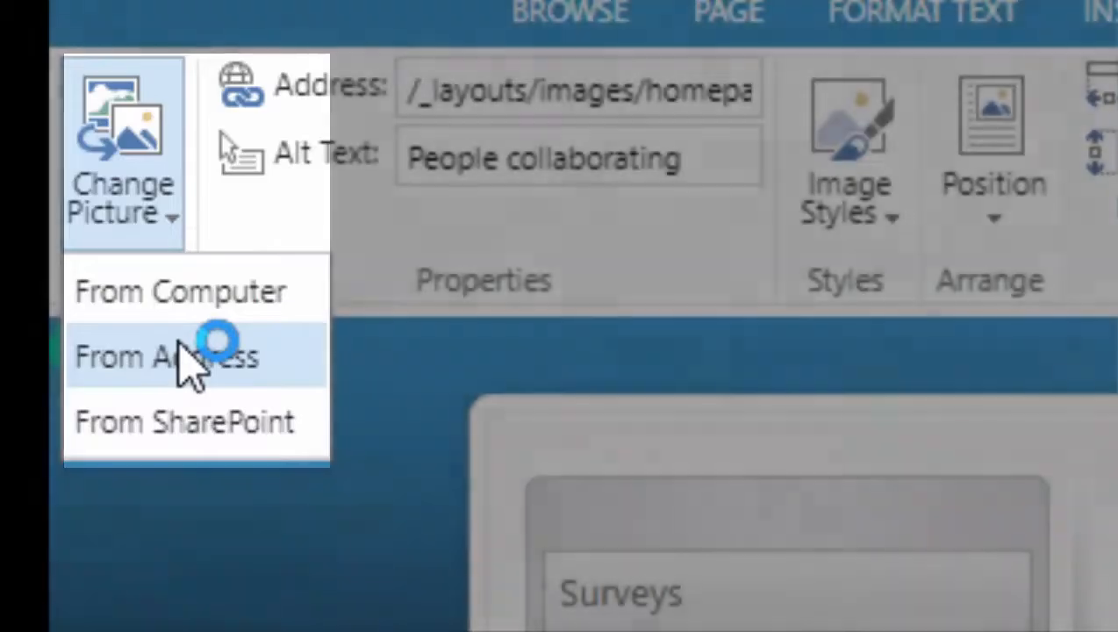
left_click(184, 356)
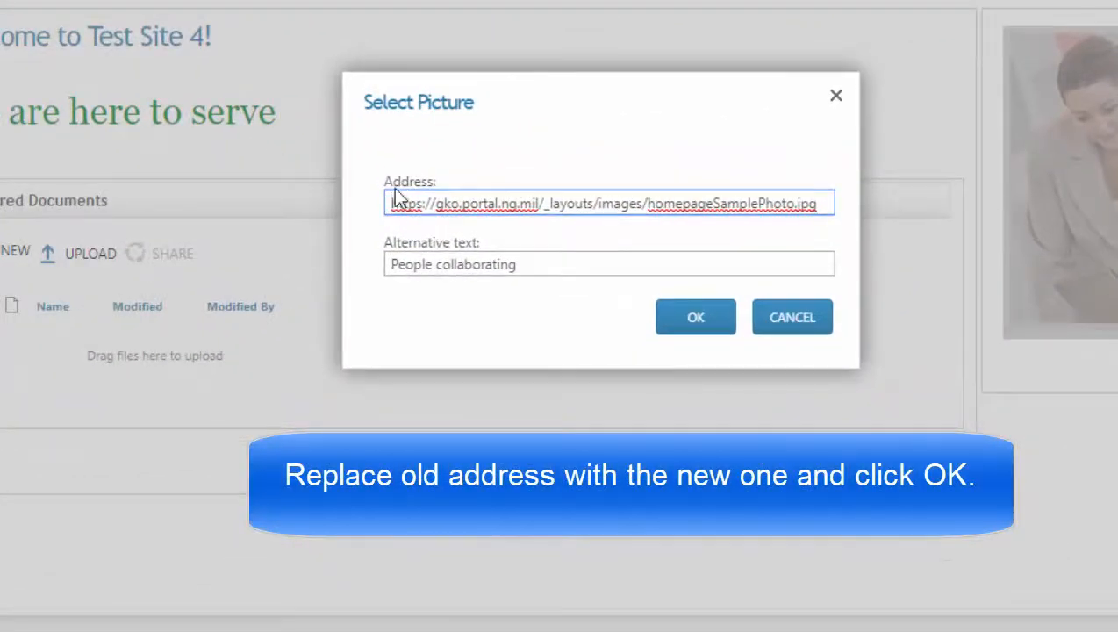
left_click_drag(390, 203, 989, 221)
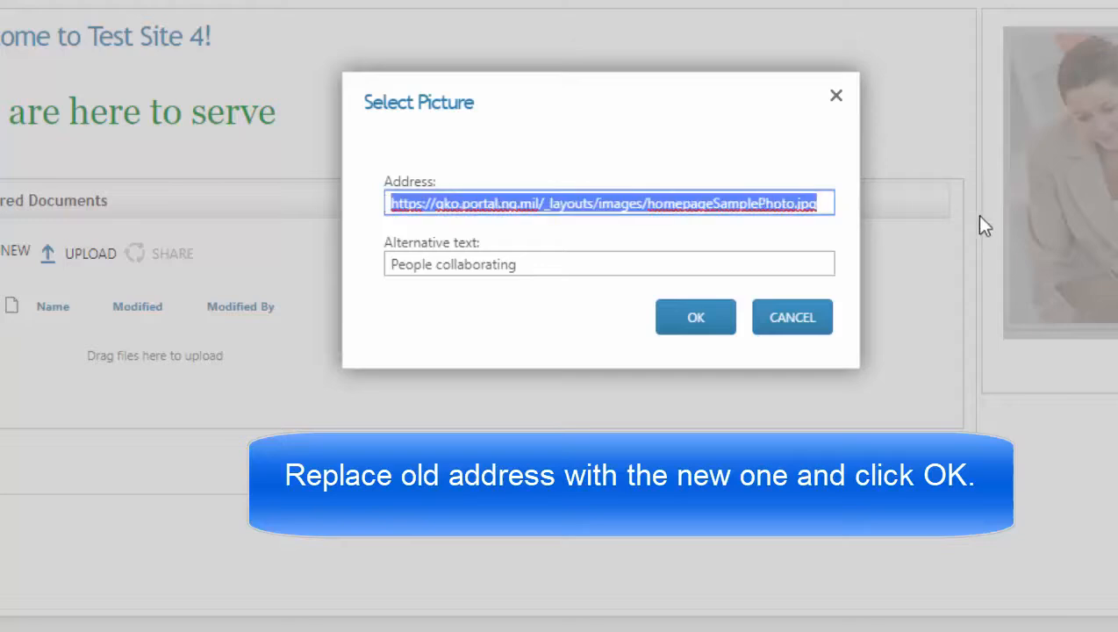
key("ctrl+v")
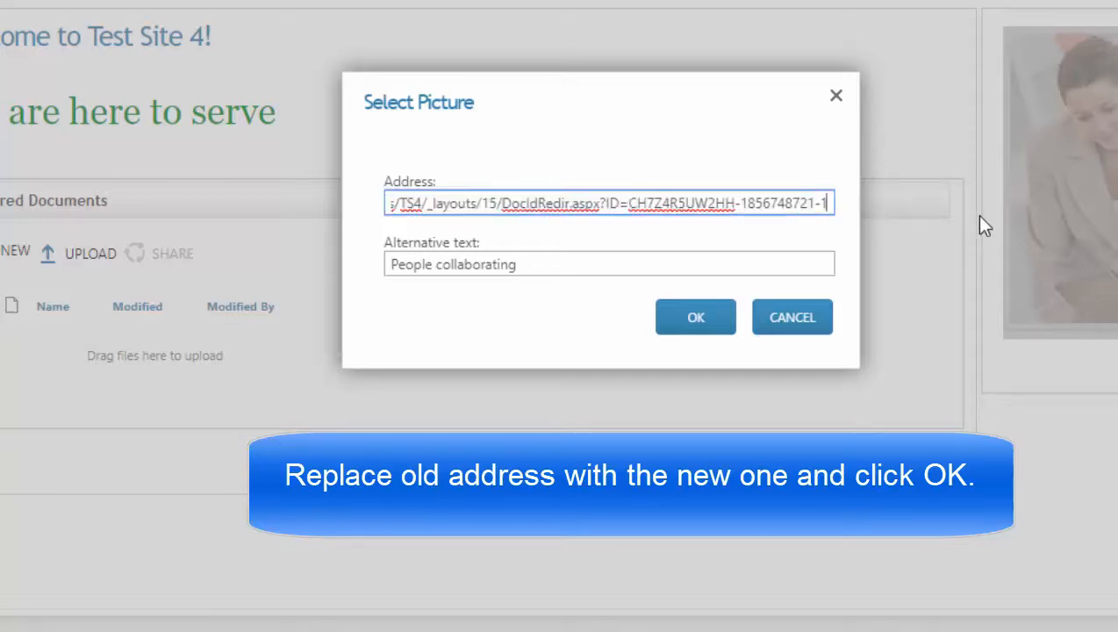
left_click(693, 322)
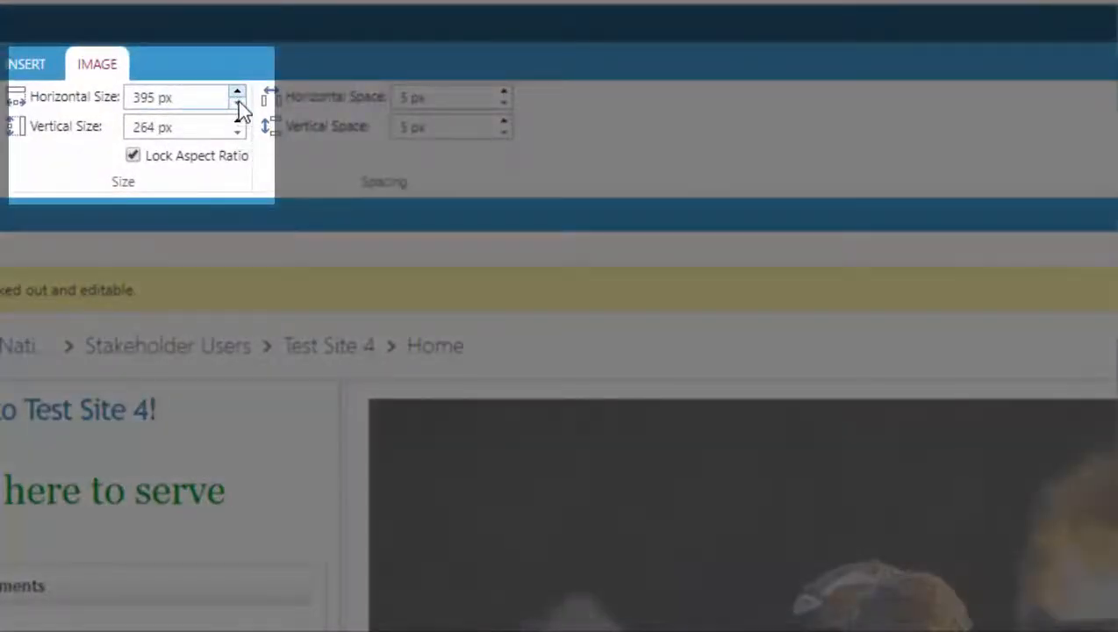
Resize the boom_6 picture on the home page to a horizontal size of 460 px with the aspect ratio locked.
left_click(238, 105)
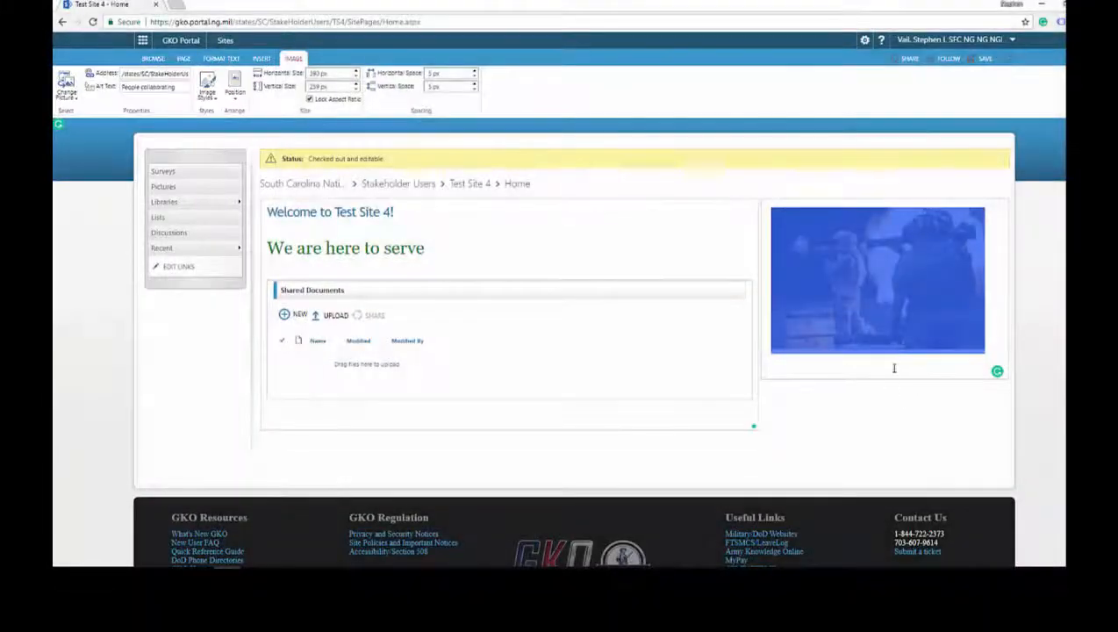
left_click(895, 368)
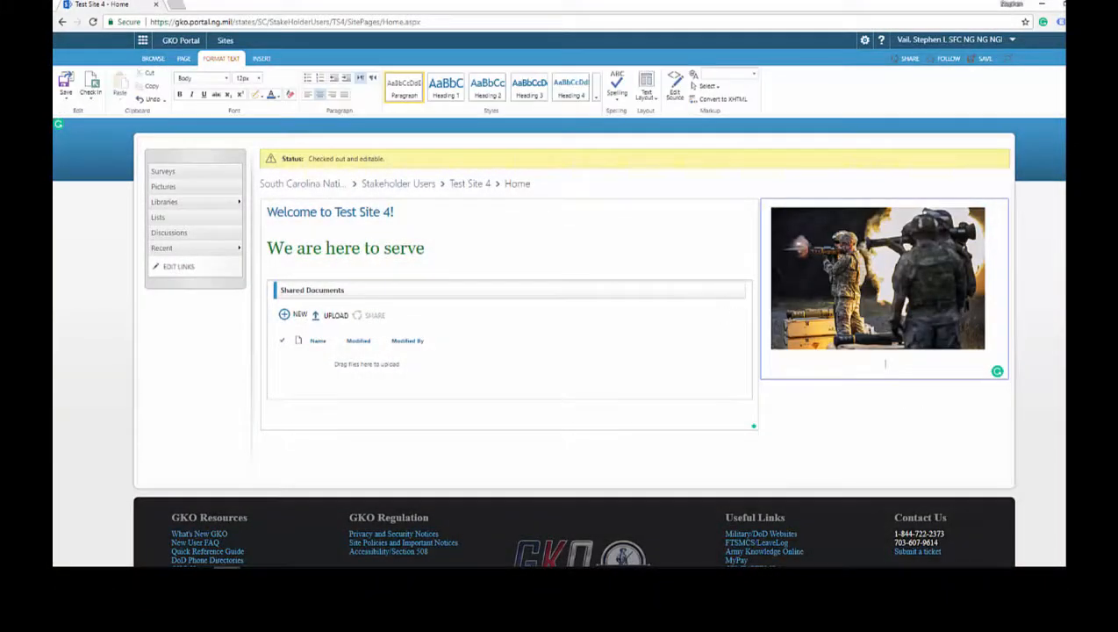
left_click(877, 278)
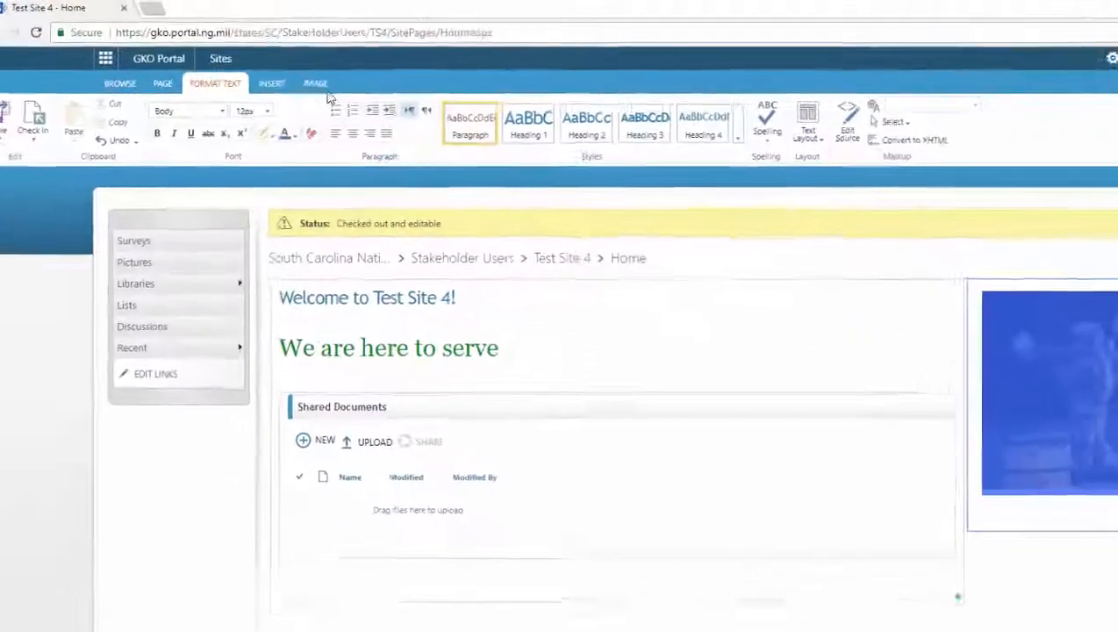
left_click(314, 82)
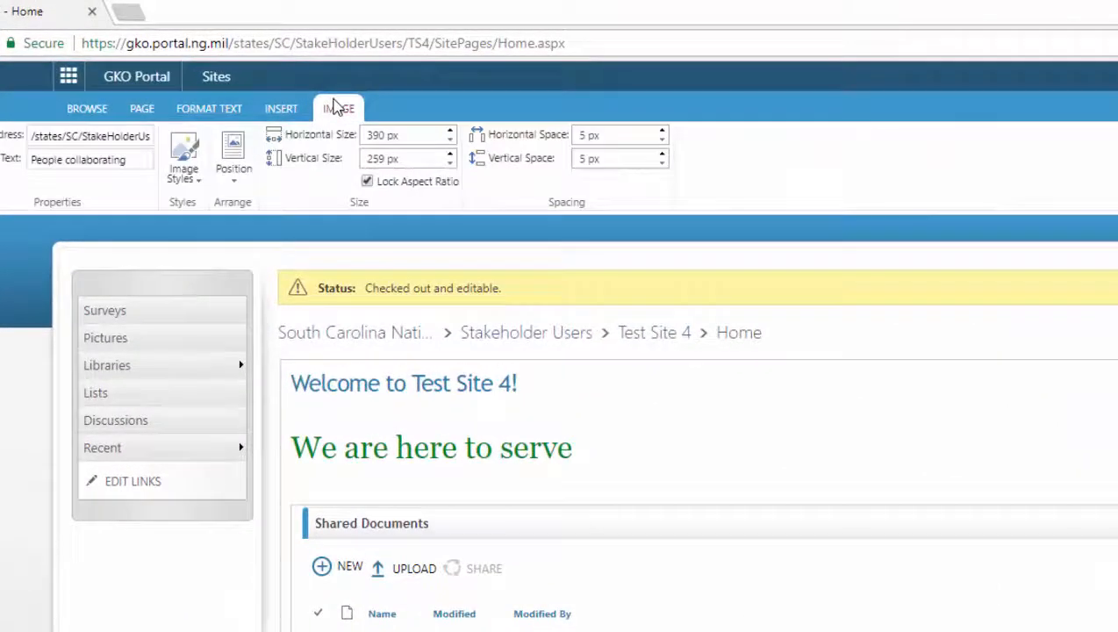
left_click(452, 131)
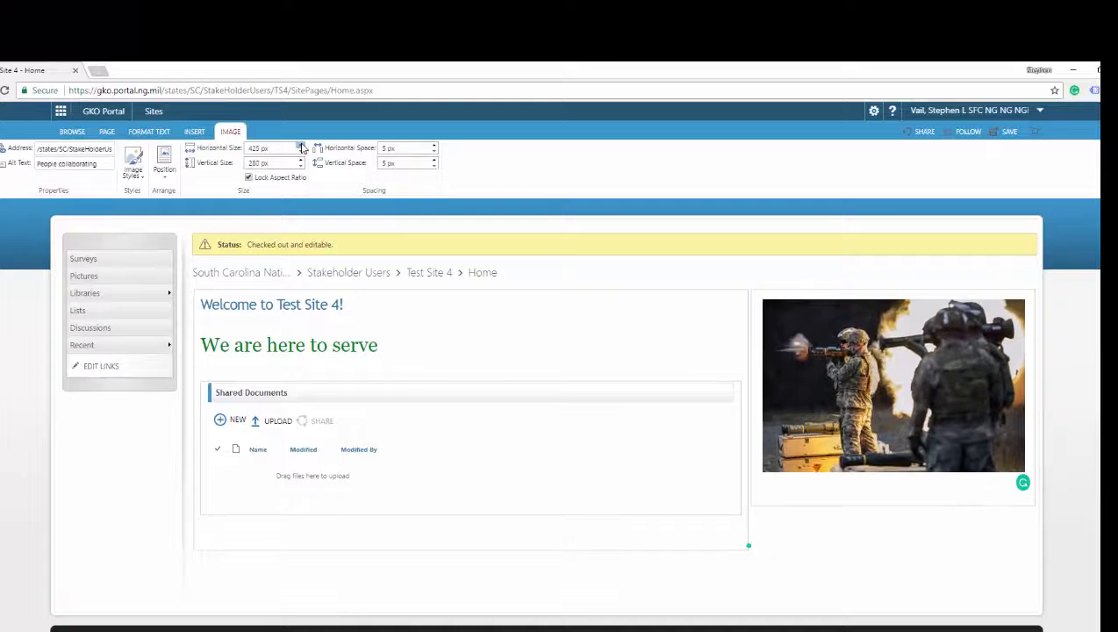
left_click(301, 145)
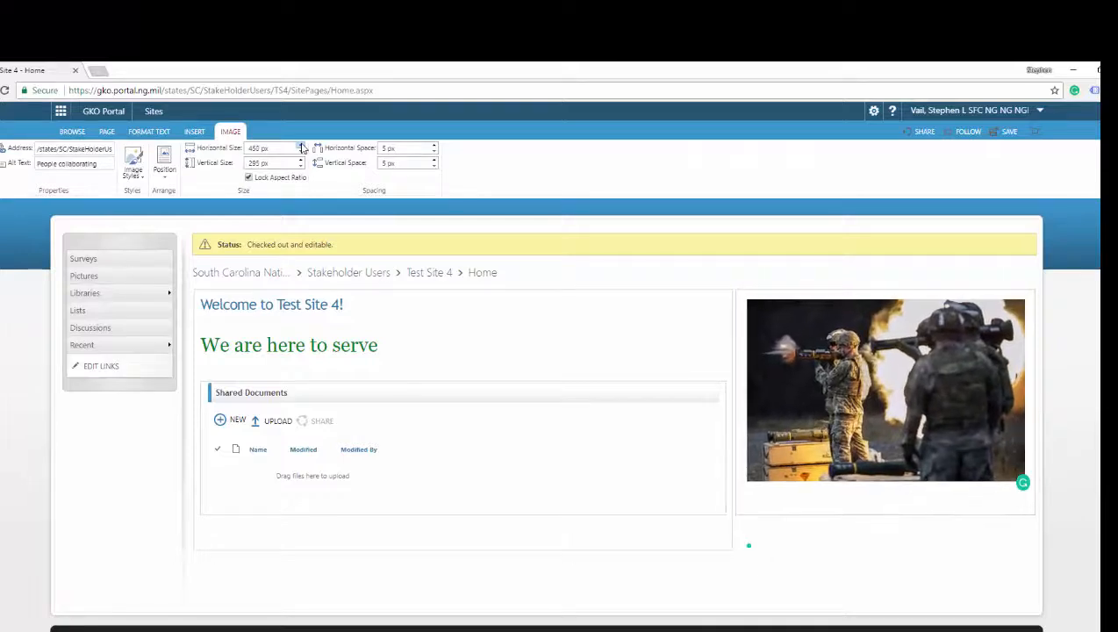
left_click(301, 145)
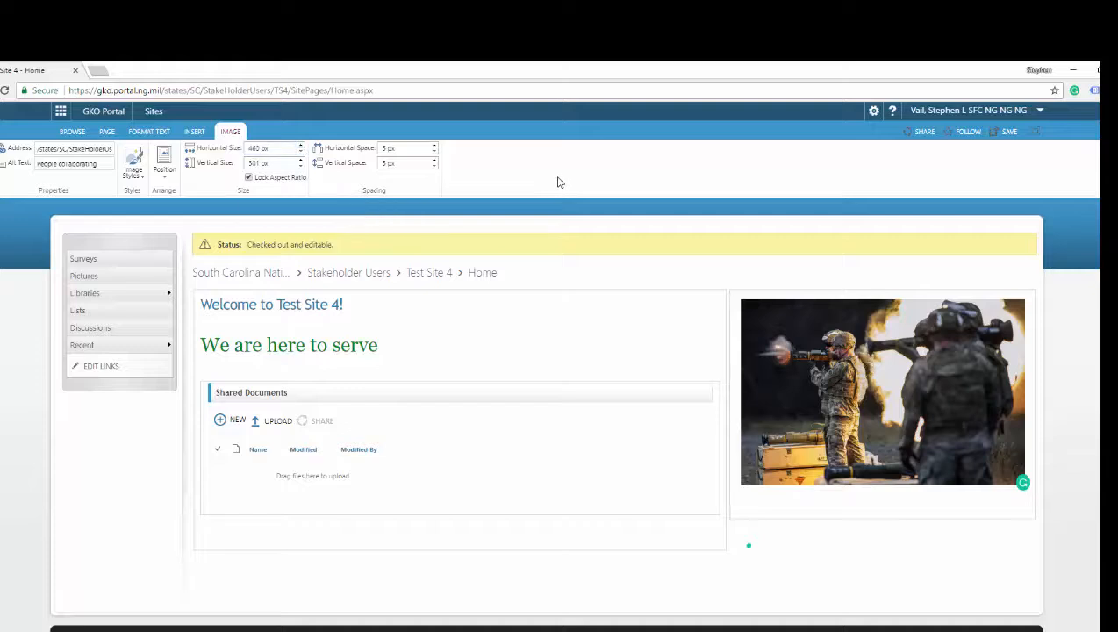
left_click(529, 532)
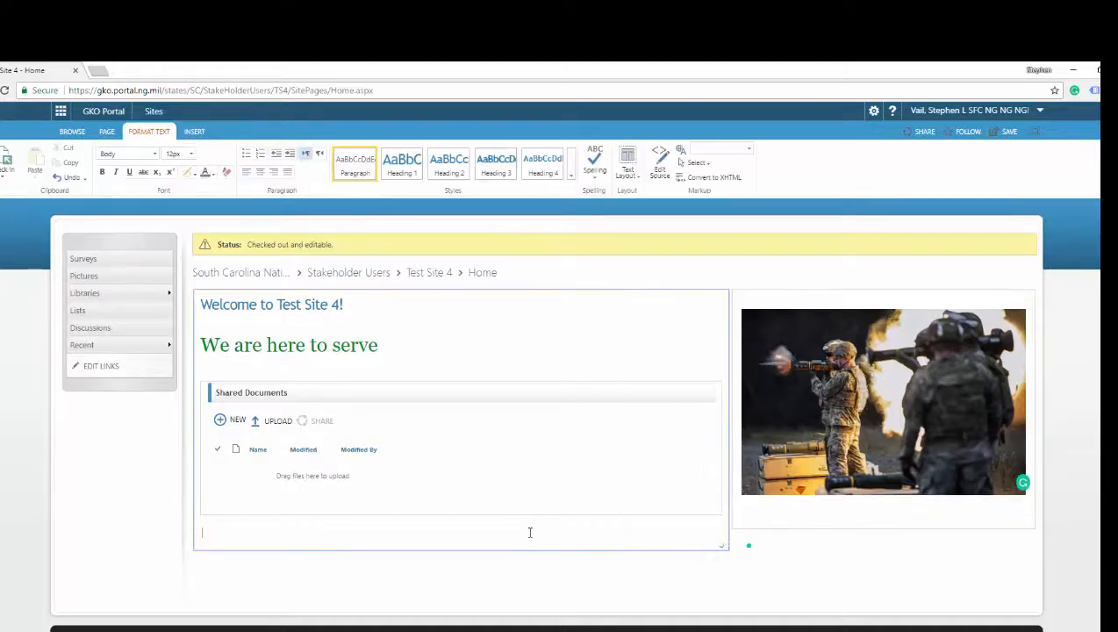
Insert artillery-live-fire.jpg from the ArmyPics folder on the computer below the first picture, uploading it to Site Assets.
left_click(889, 526)
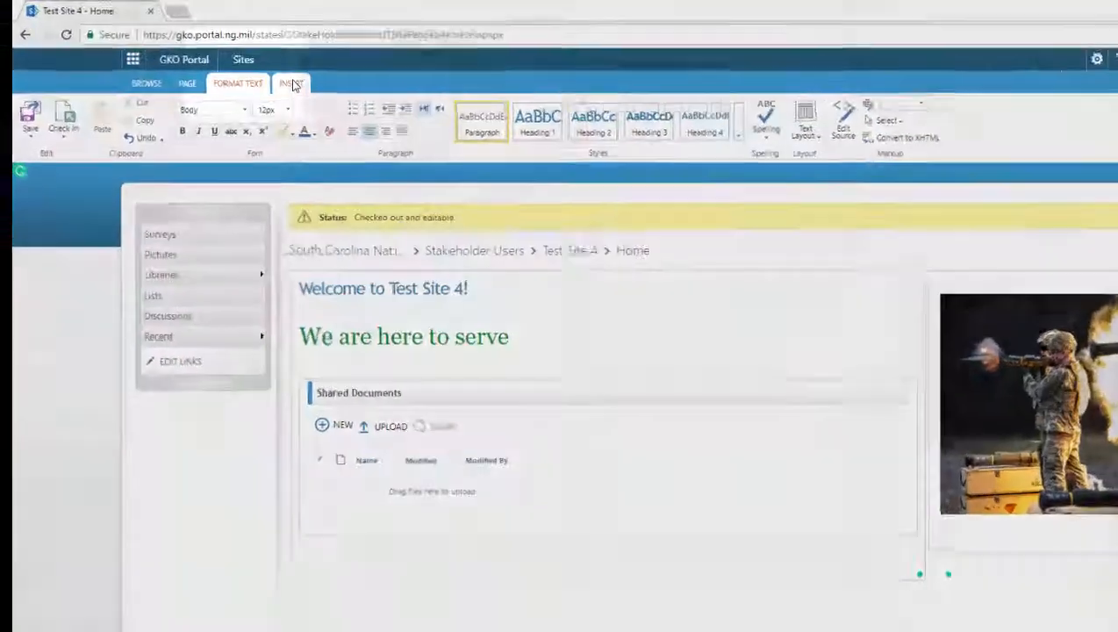
left_click(232, 69)
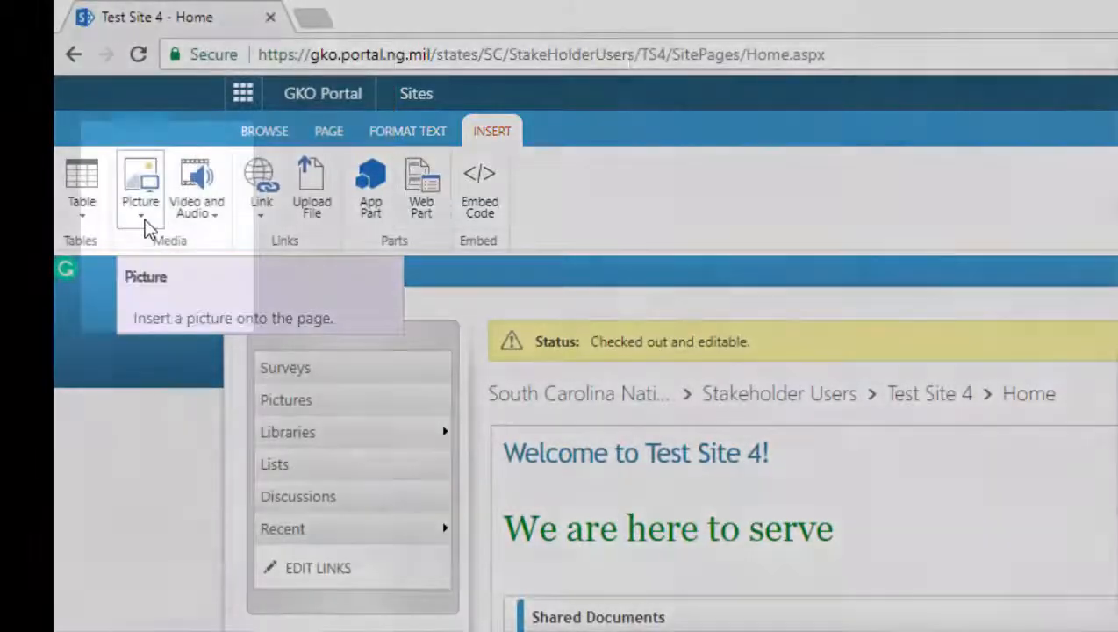
left_click(146, 224)
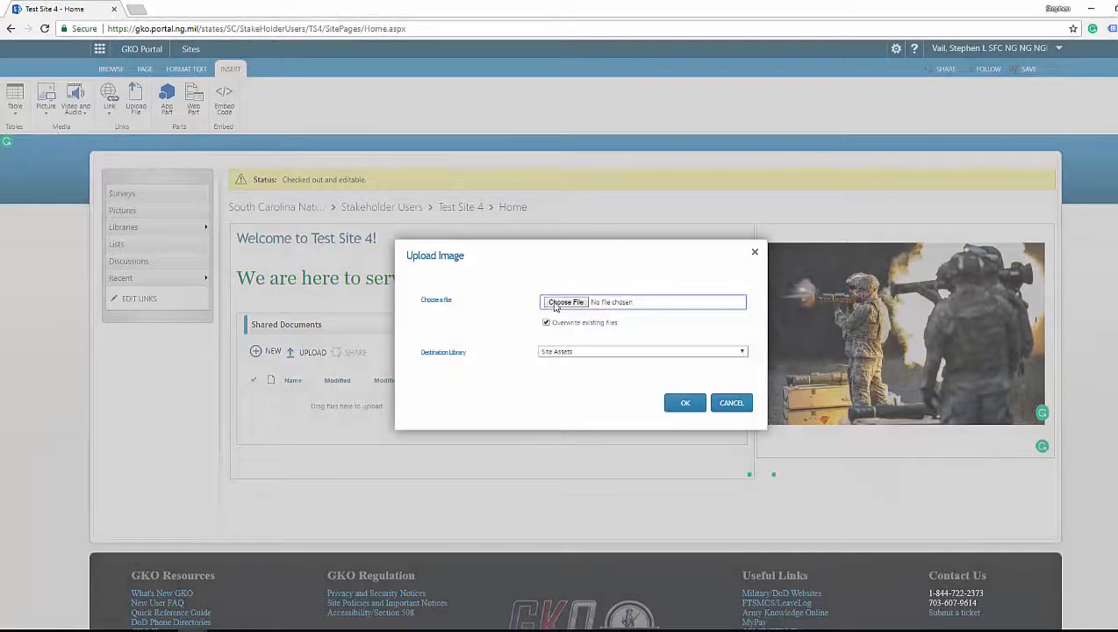
left_click(555, 303)
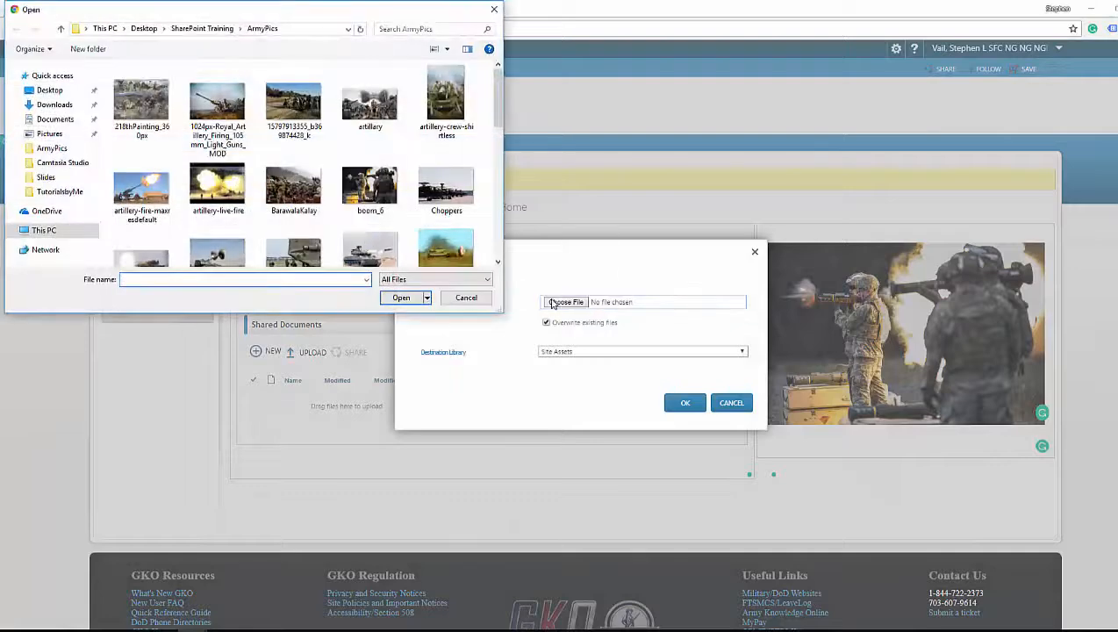
scroll(373, 215, "down", 1)
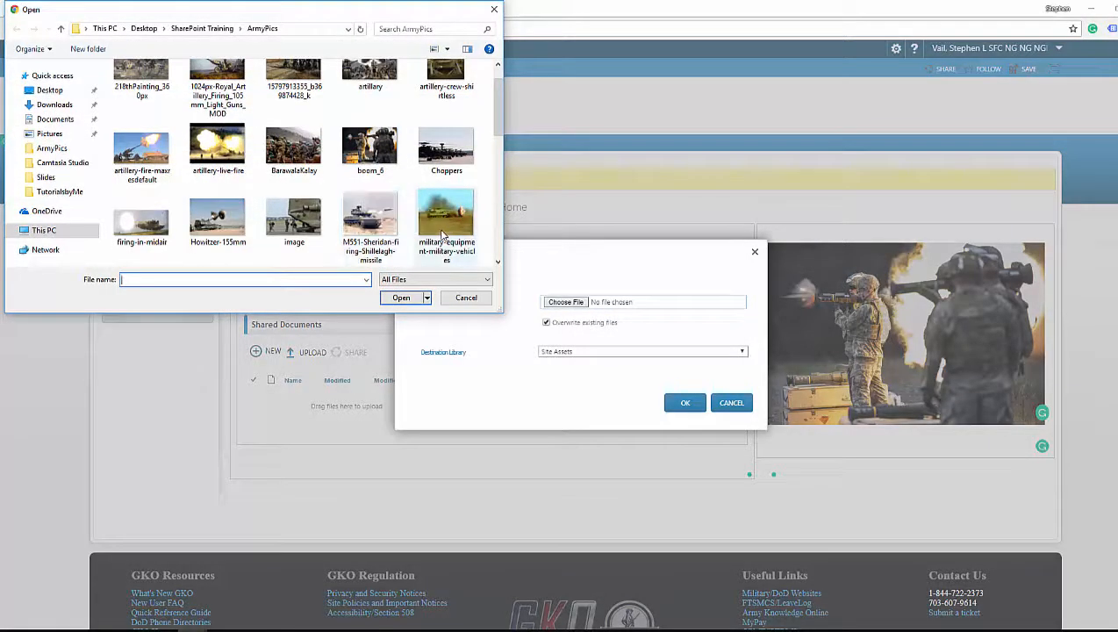
double_click(213, 146)
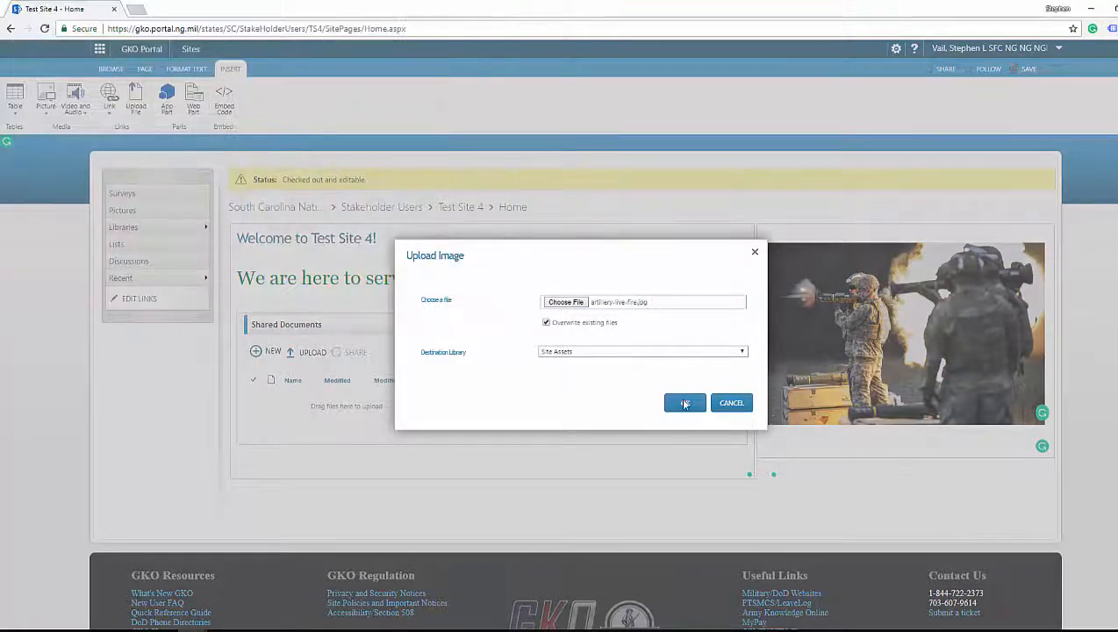
left_click(685, 404)
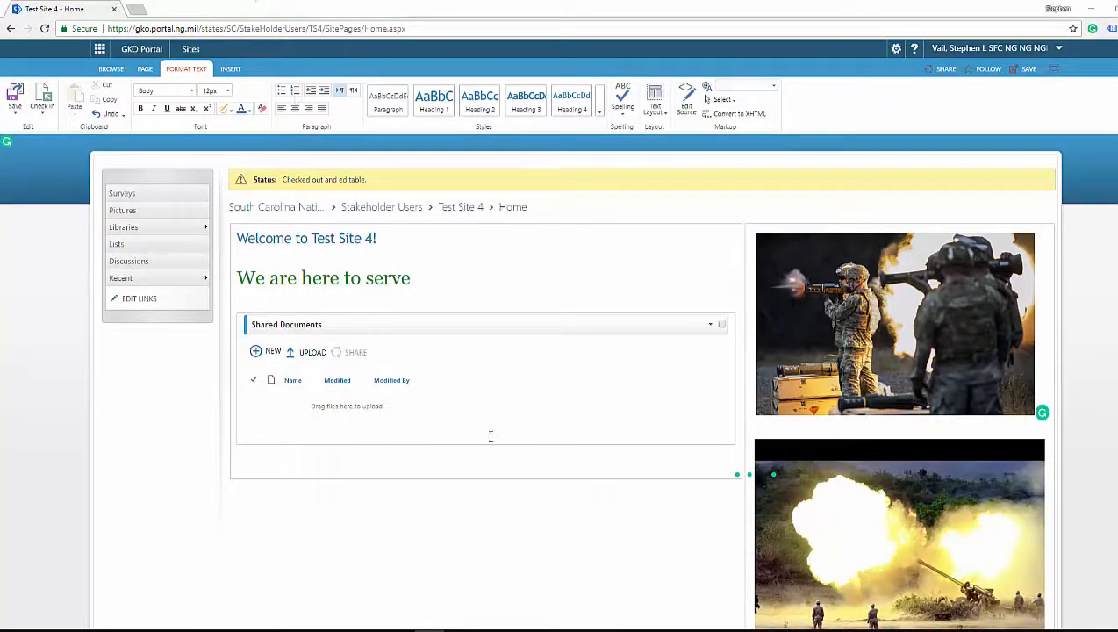
Delete the Shared Documents web part from the home page.
left_click(468, 456)
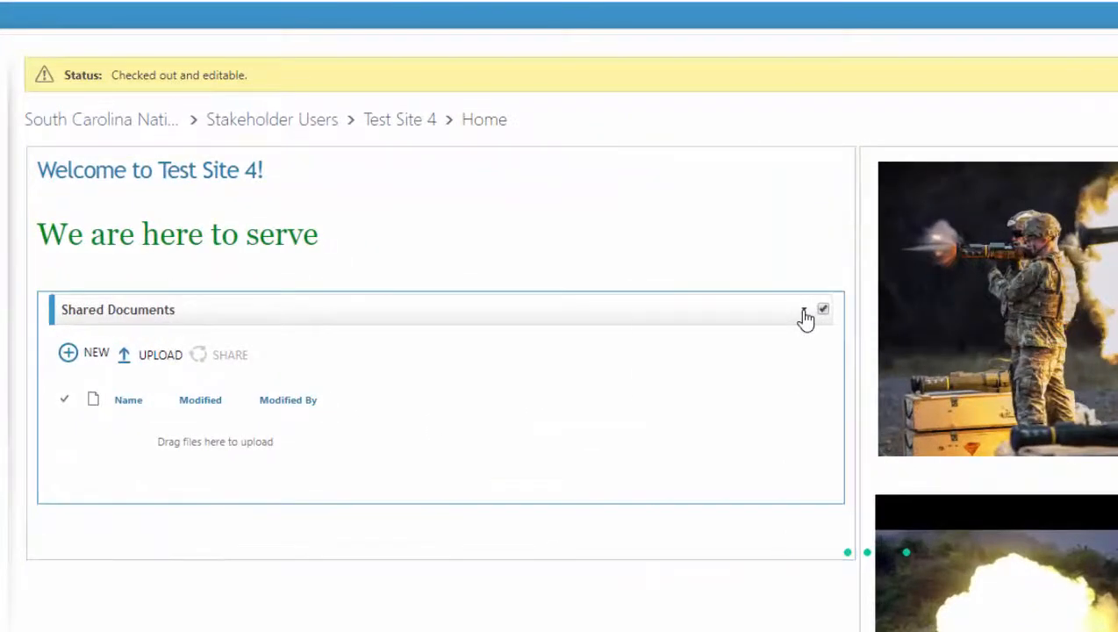
left_click(804, 312)
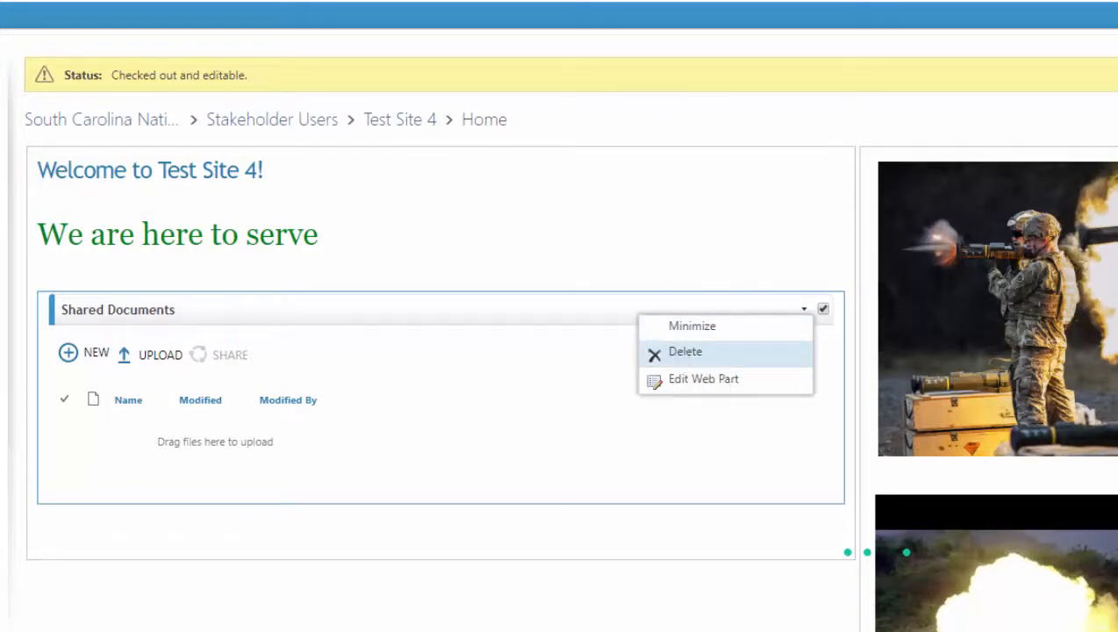
left_click(685, 351)
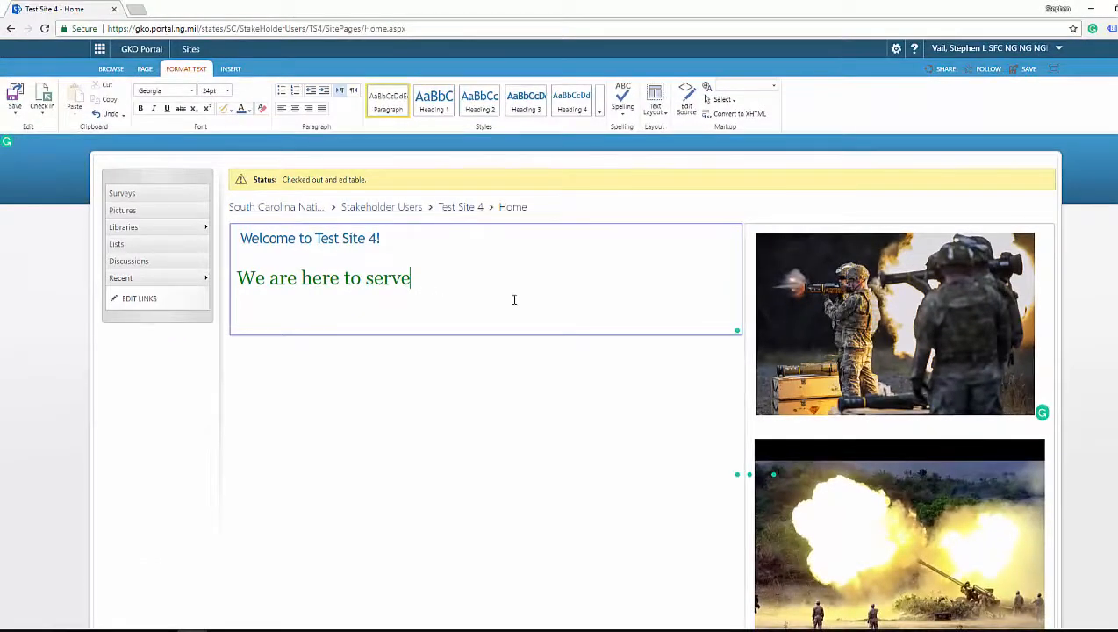
Insert the Picture Library Slideshow Web Part from the Media and Content category below the "We are here to serve" text.
key("Return")
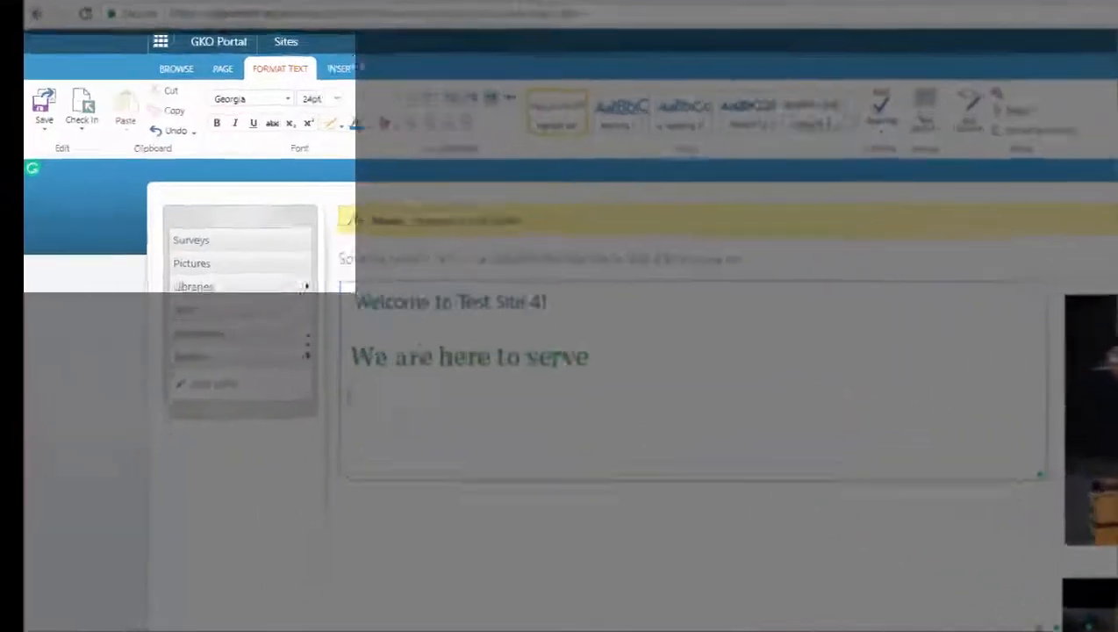
left_click(341, 70)
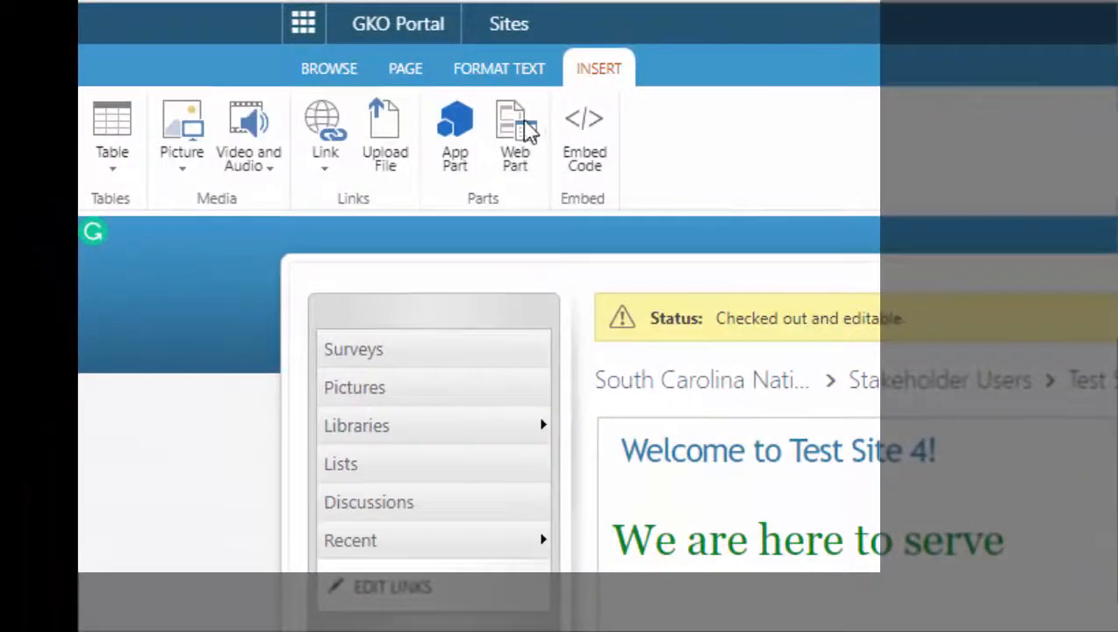
left_click(517, 148)
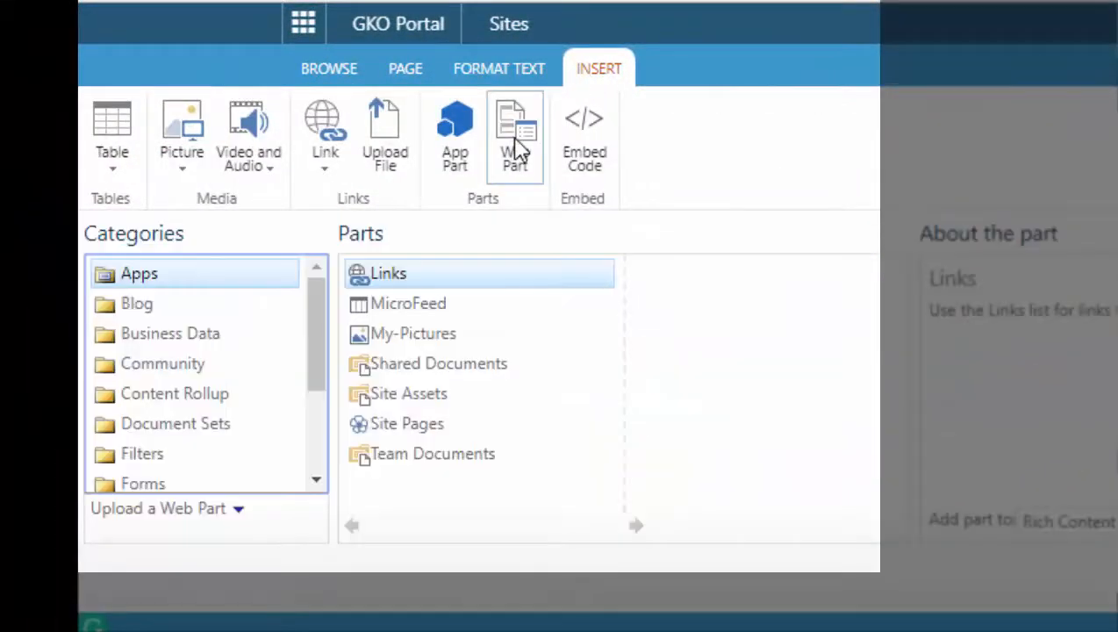
left_click(320, 459)
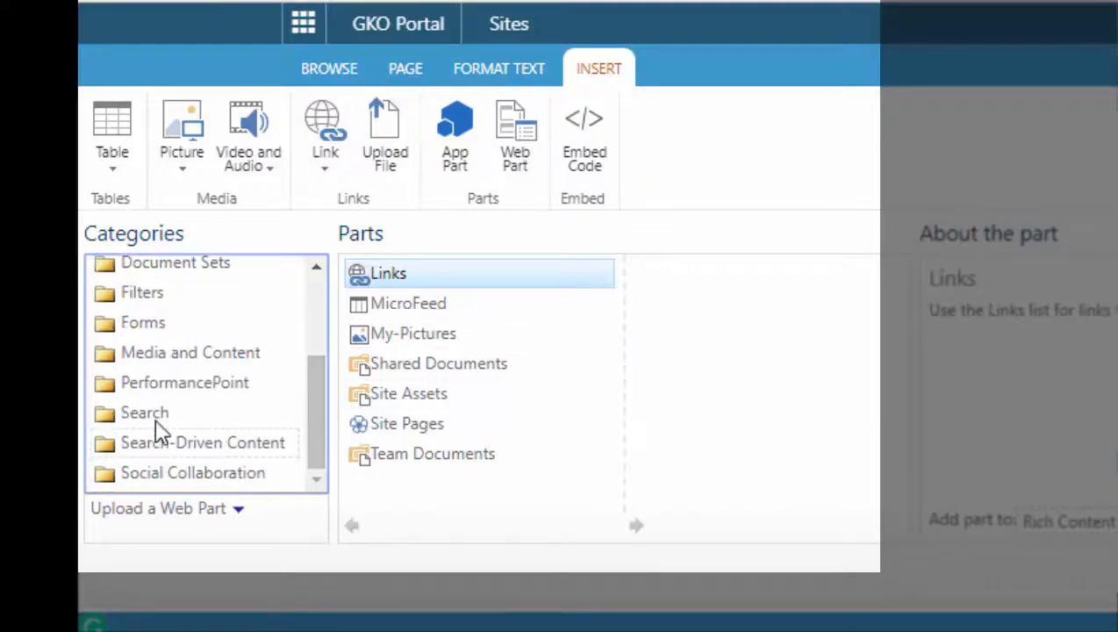
left_click(171, 362)
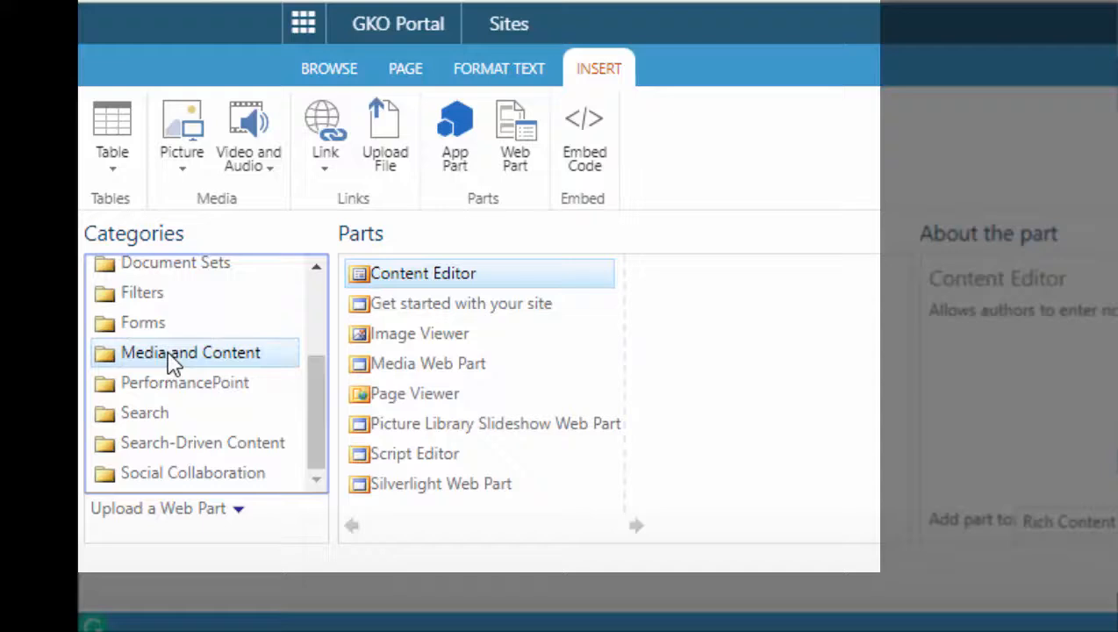
left_click(479, 425)
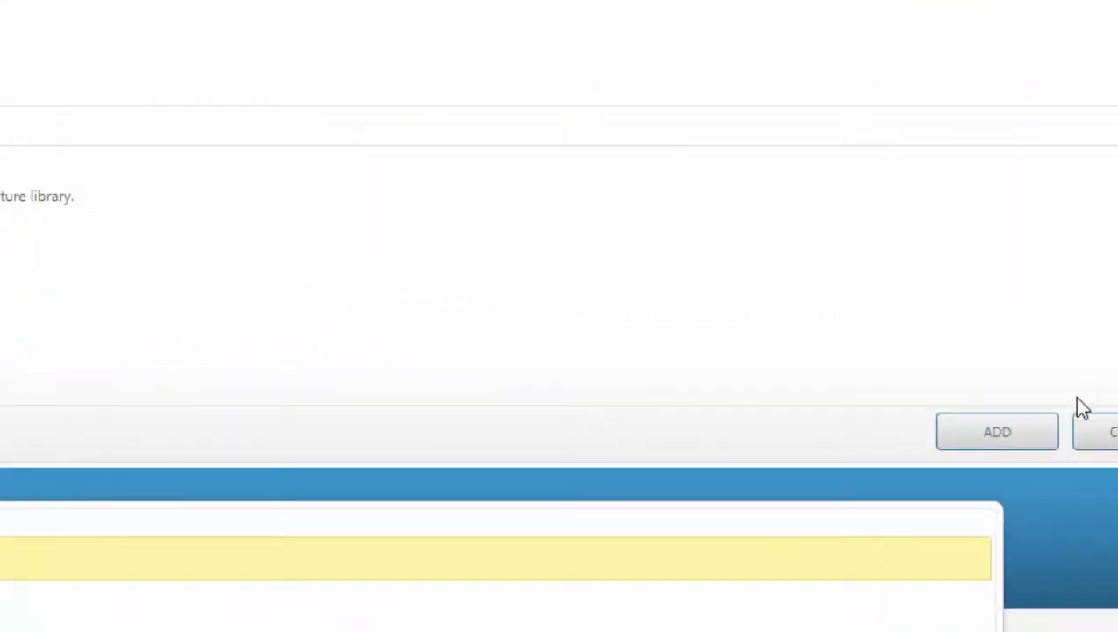
left_click(1008, 432)
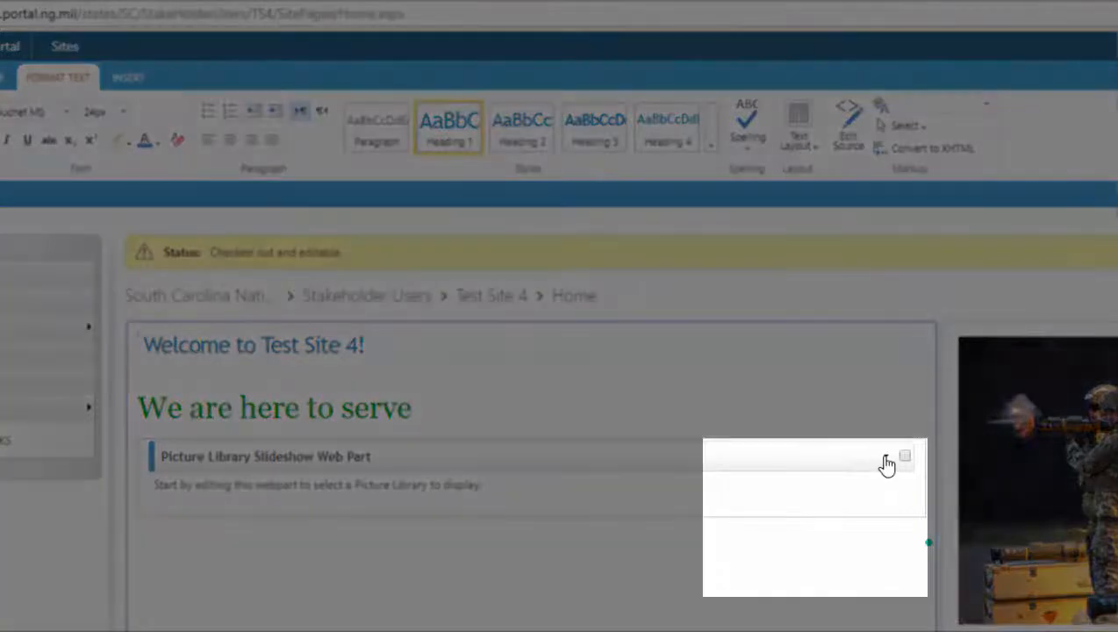
Set the slideshow web part's title to My Pictures and save the home page.
left_click(886, 463)
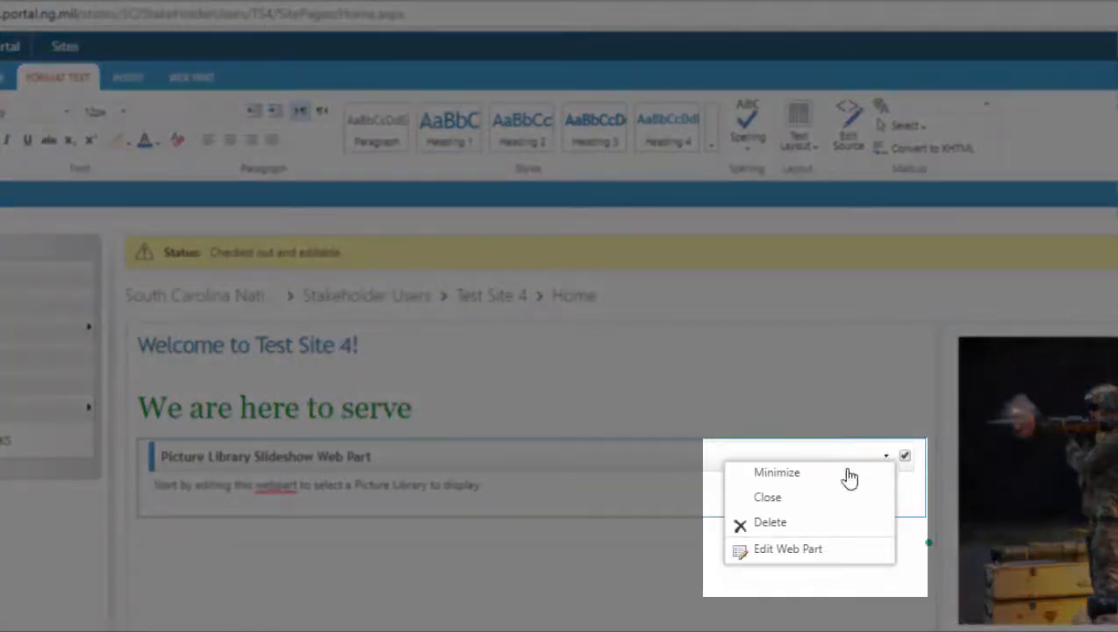
left_click(788, 550)
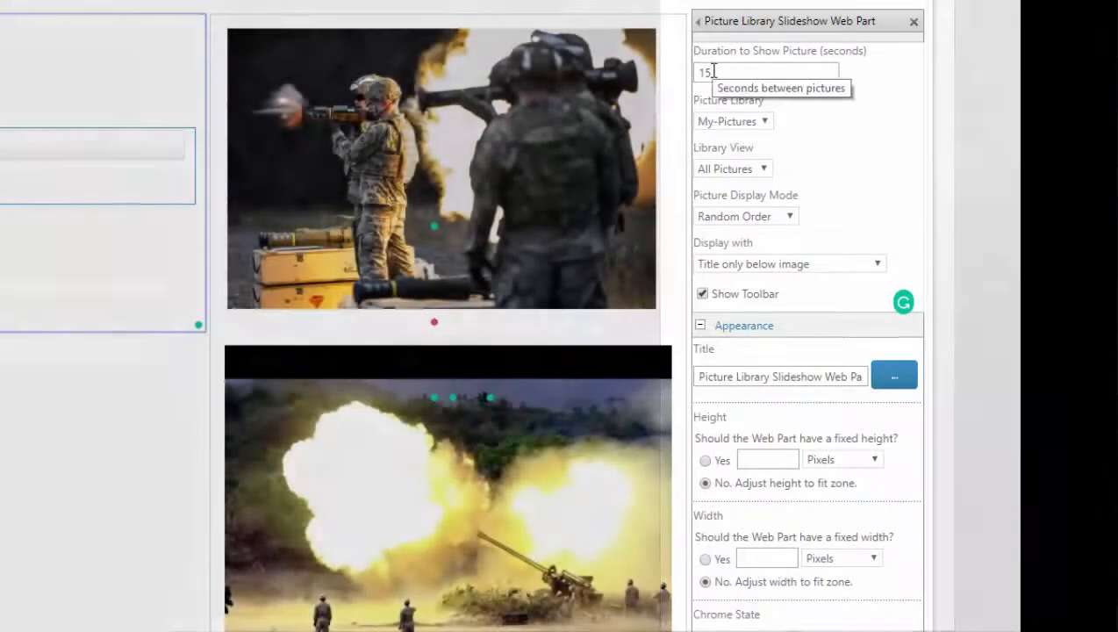
double_click(713, 72)
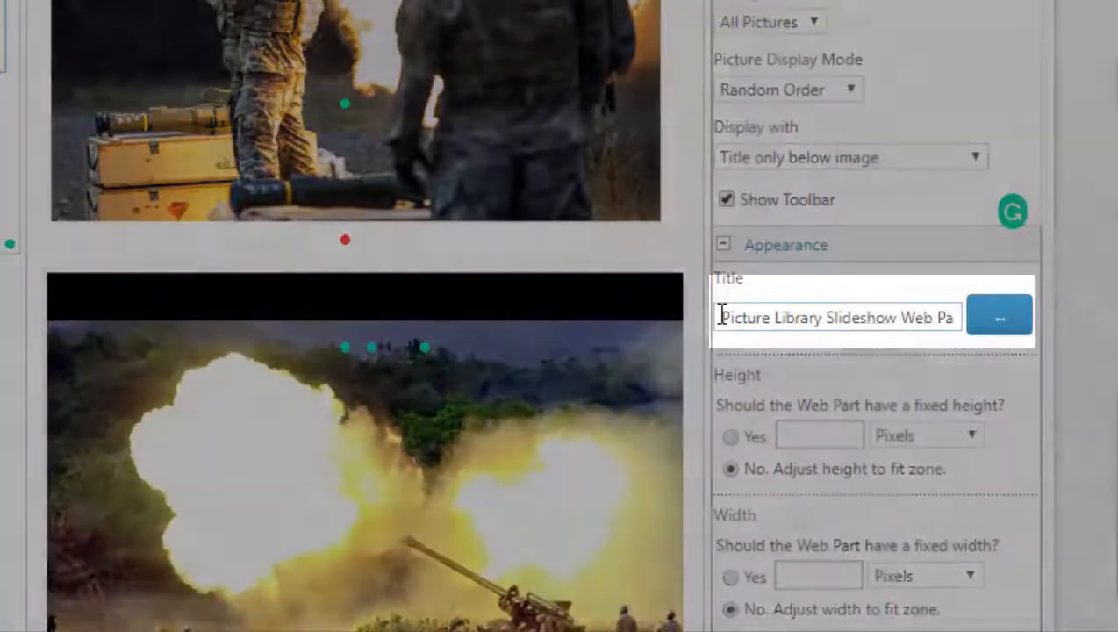
left_click_drag(719, 316, 974, 312)
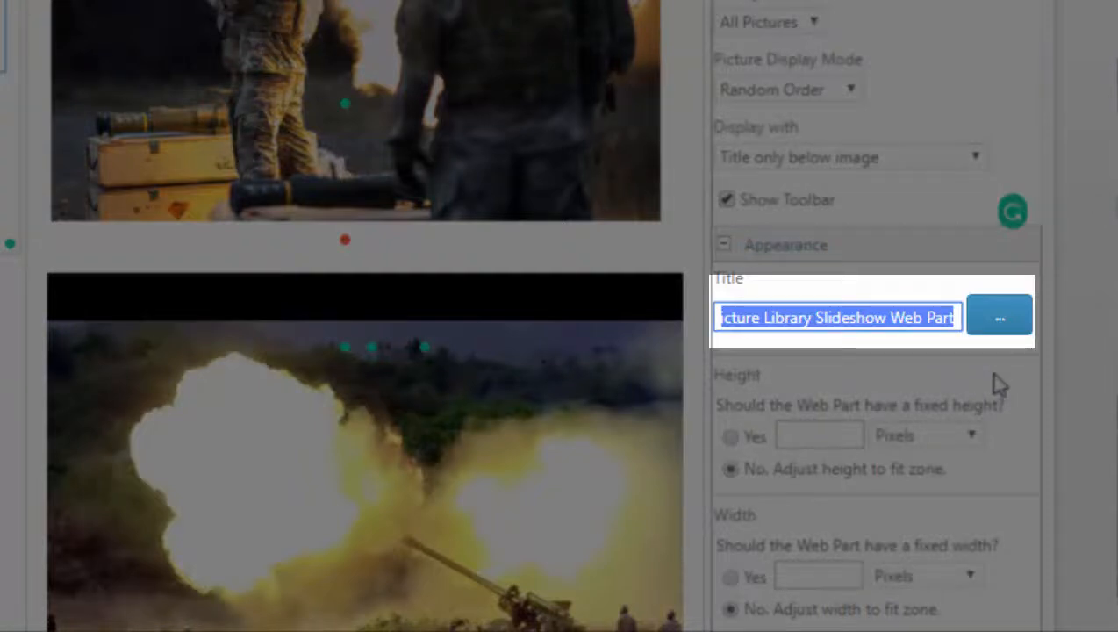
type("My Pictures")
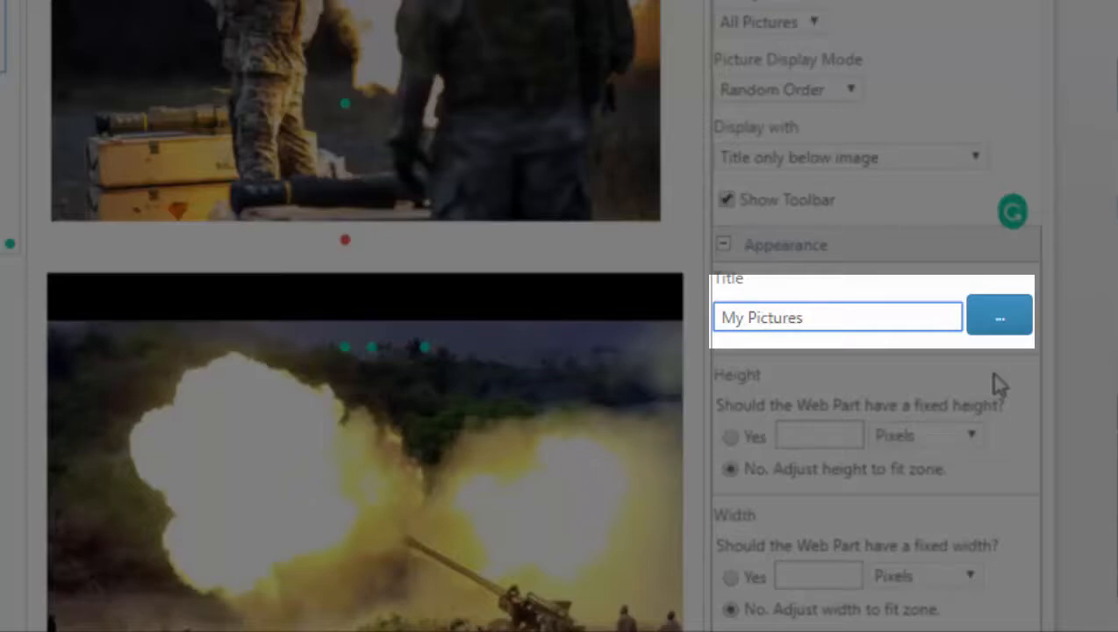
scroll(935, 421, "down", 6)
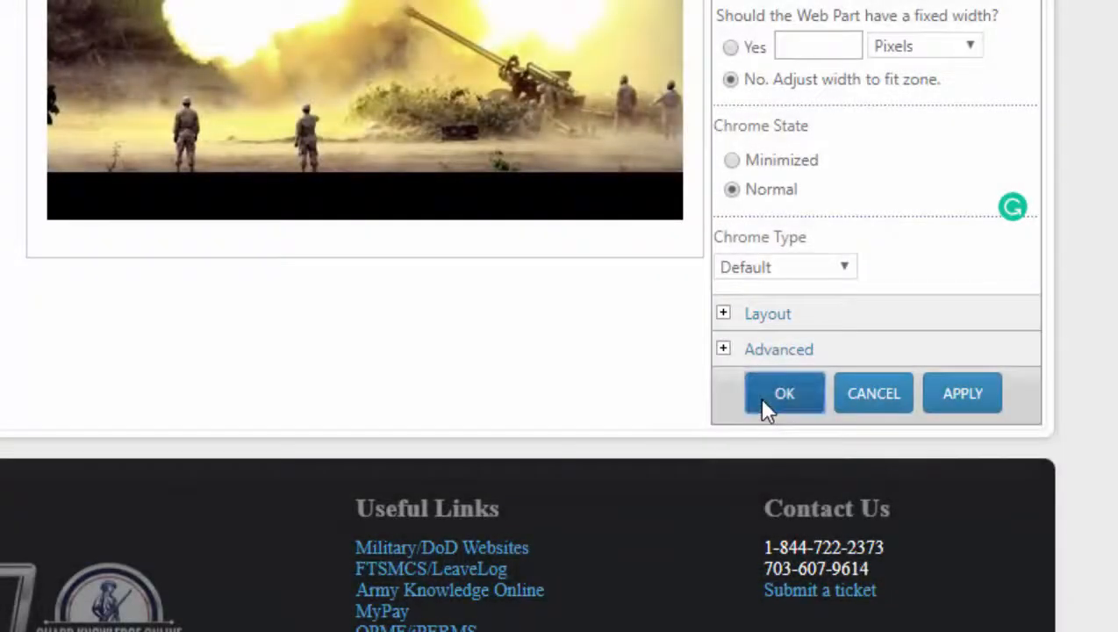
left_click(763, 401)
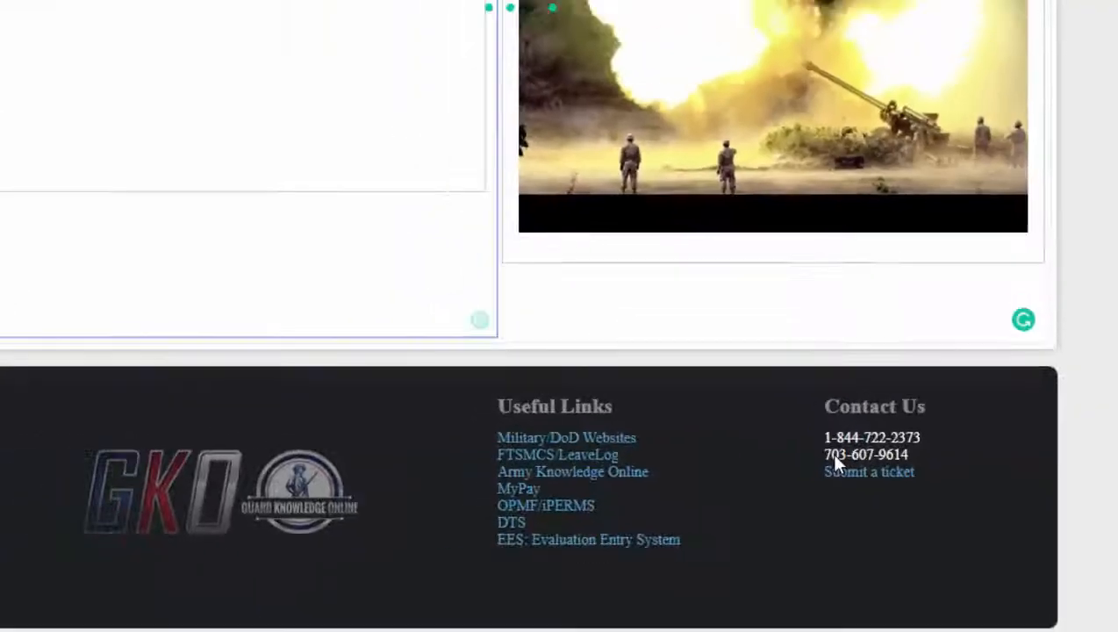
scroll(733, 471, "up", 2)
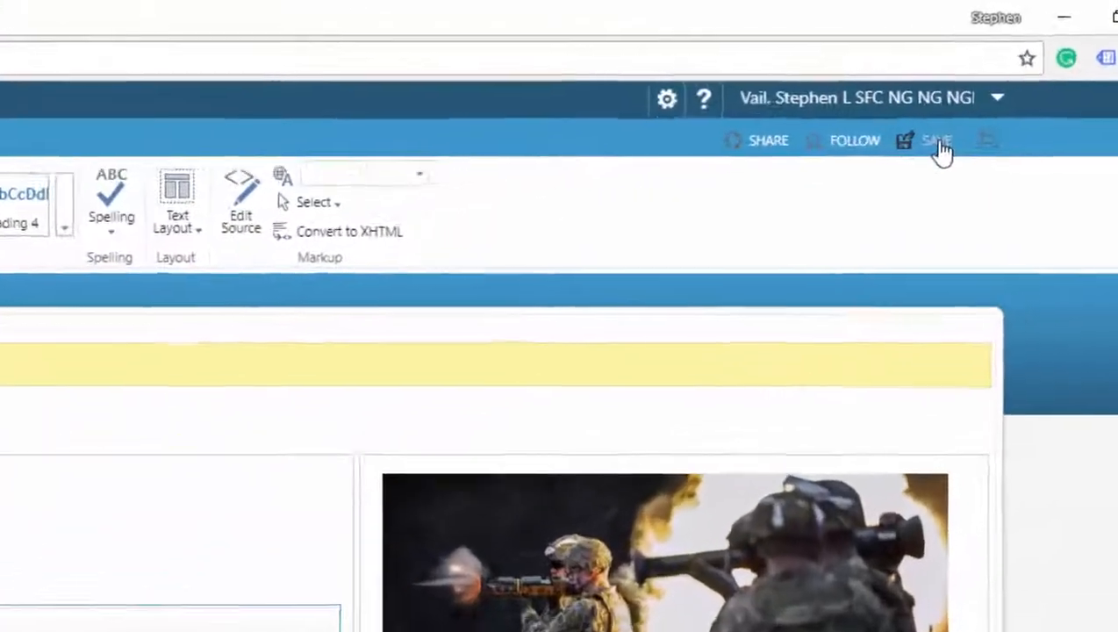
left_click(1029, 70)
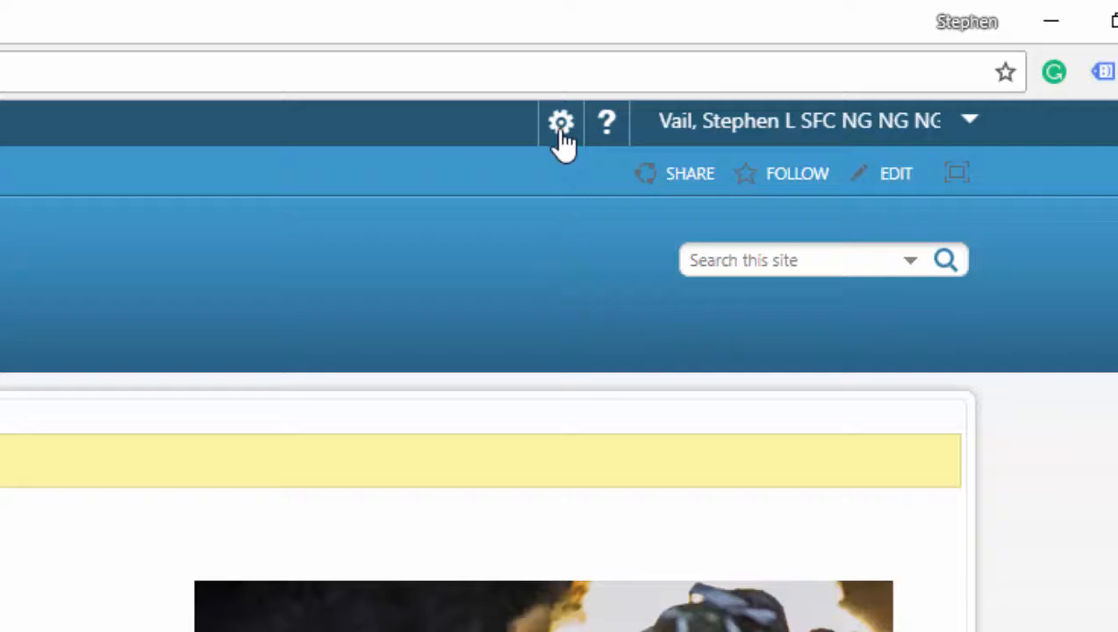
Add a Calendar app named "ts 4 Cal" to the site contents.
left_click(560, 123)
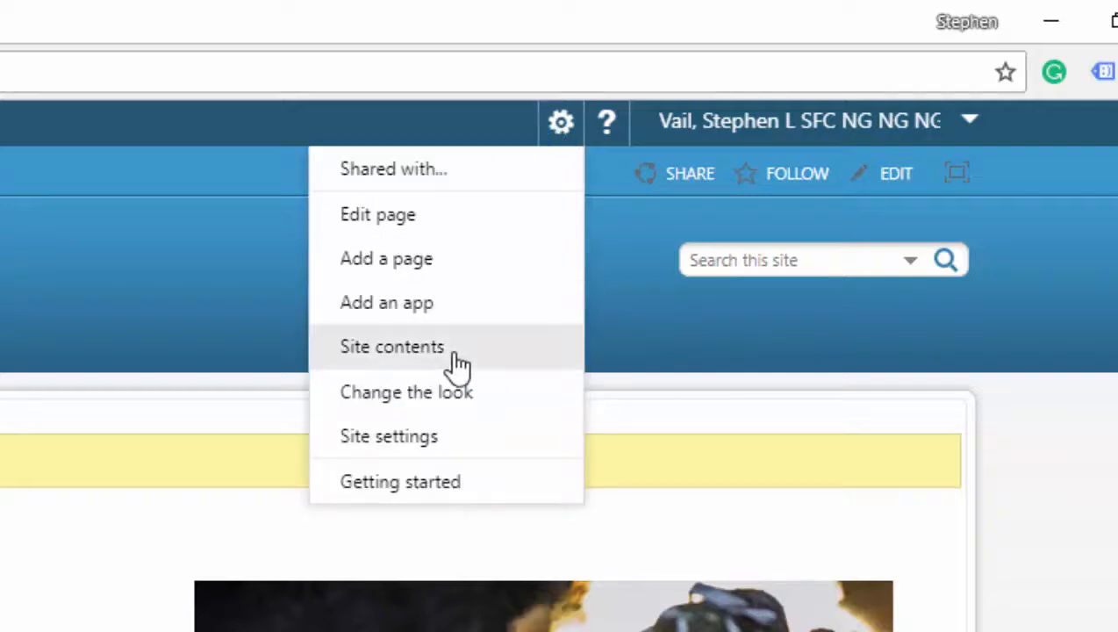
left_click(456, 365)
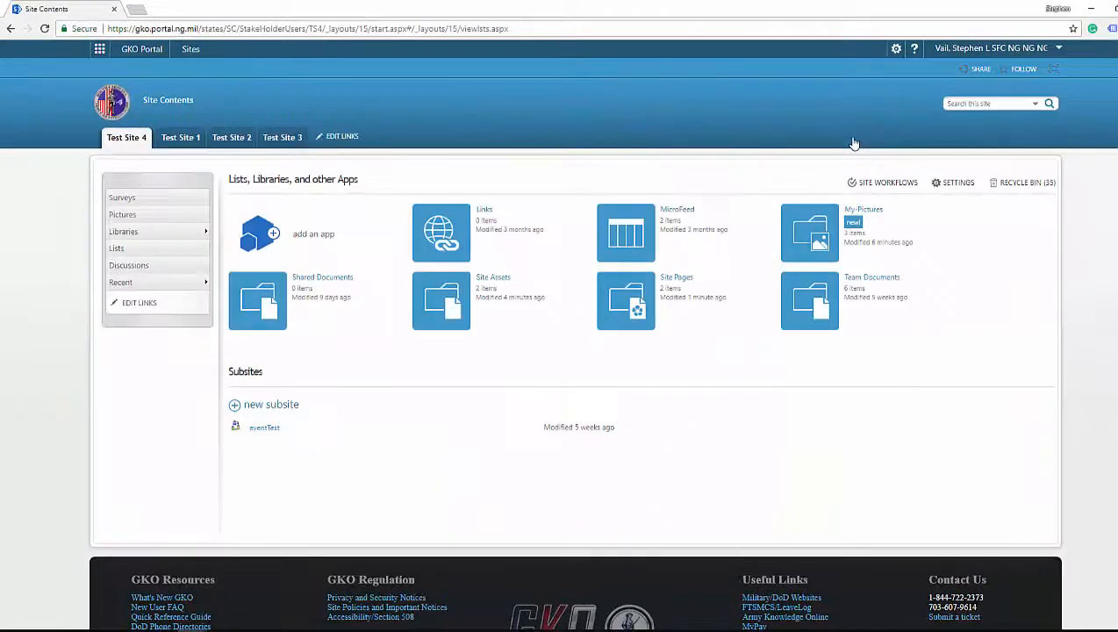
left_click(266, 235)
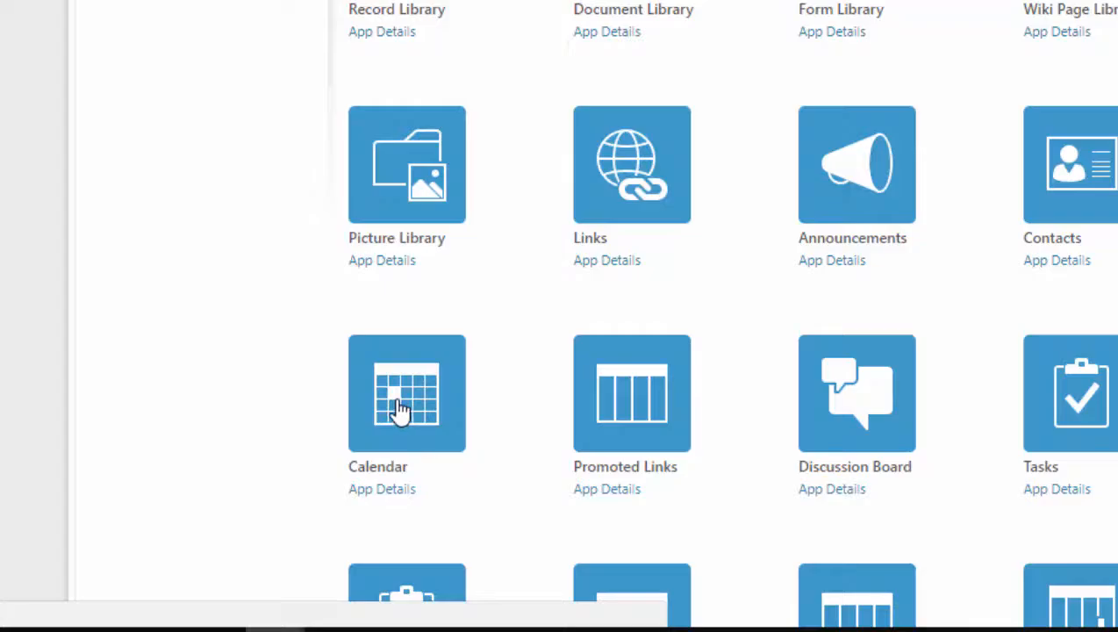
left_click(400, 408)
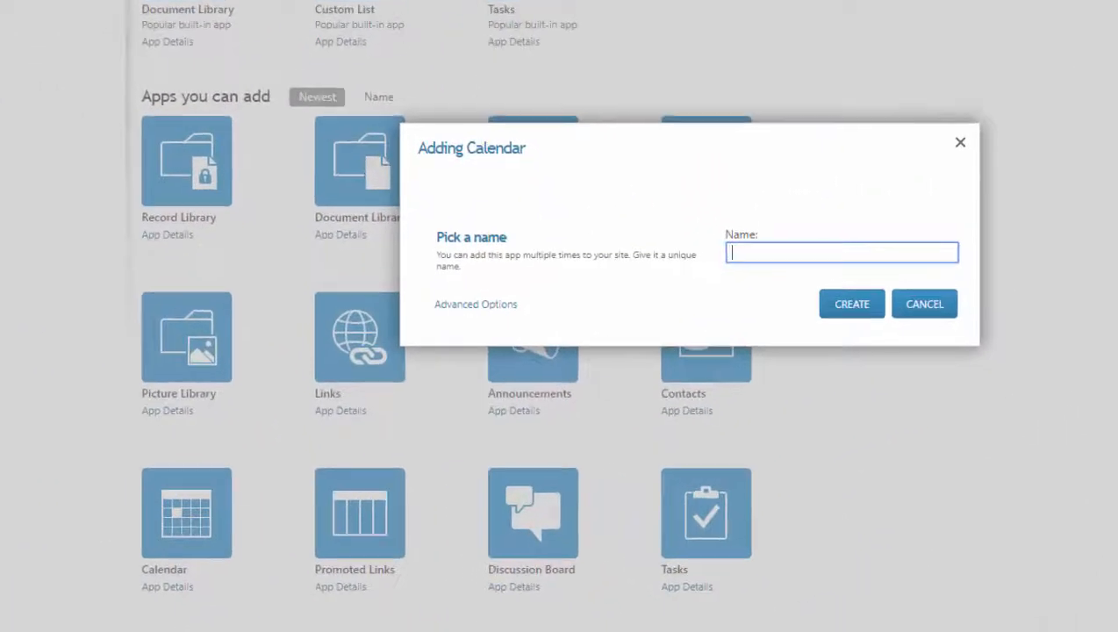
type("tsd")
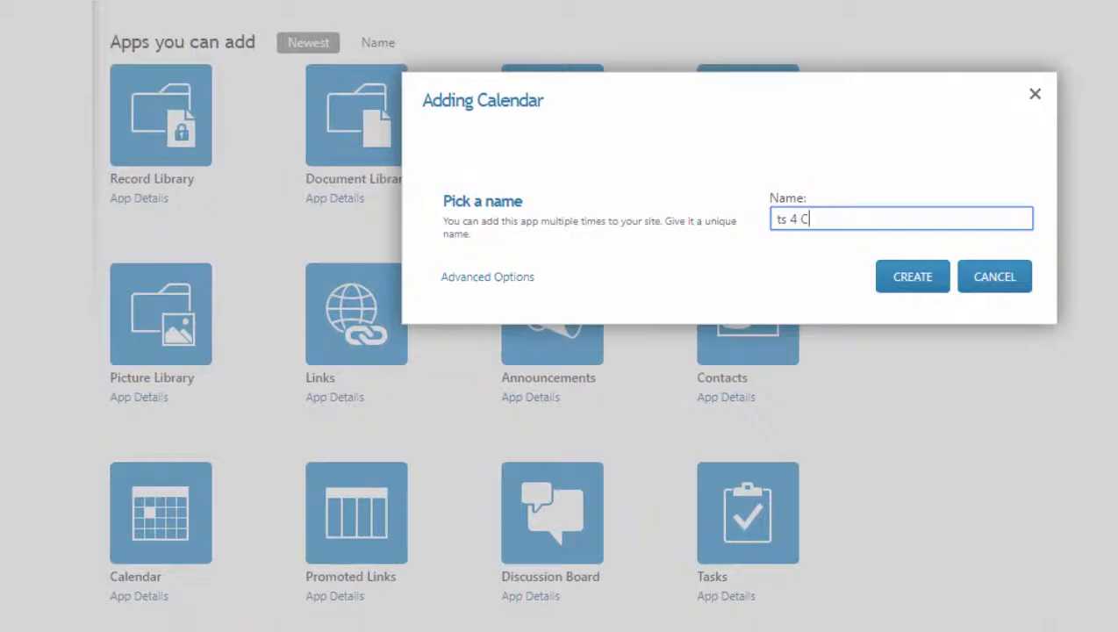
left_click(901, 273)
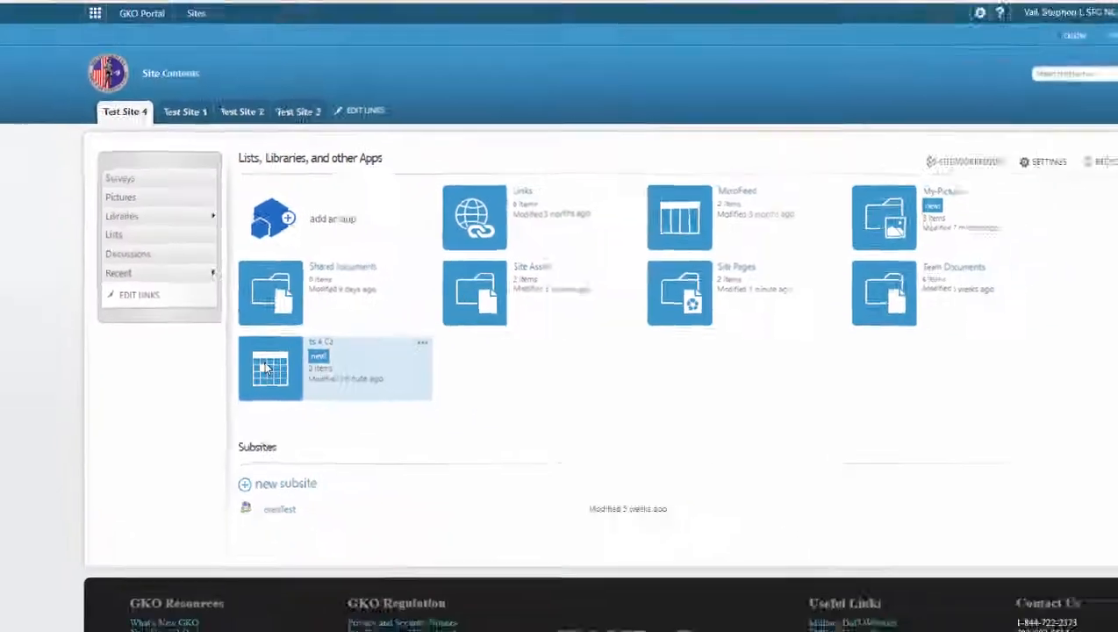
Open the ts 4 Cal calendar and look at the new event form for May 1, 2018, without saving an event.
left_click(349, 367)
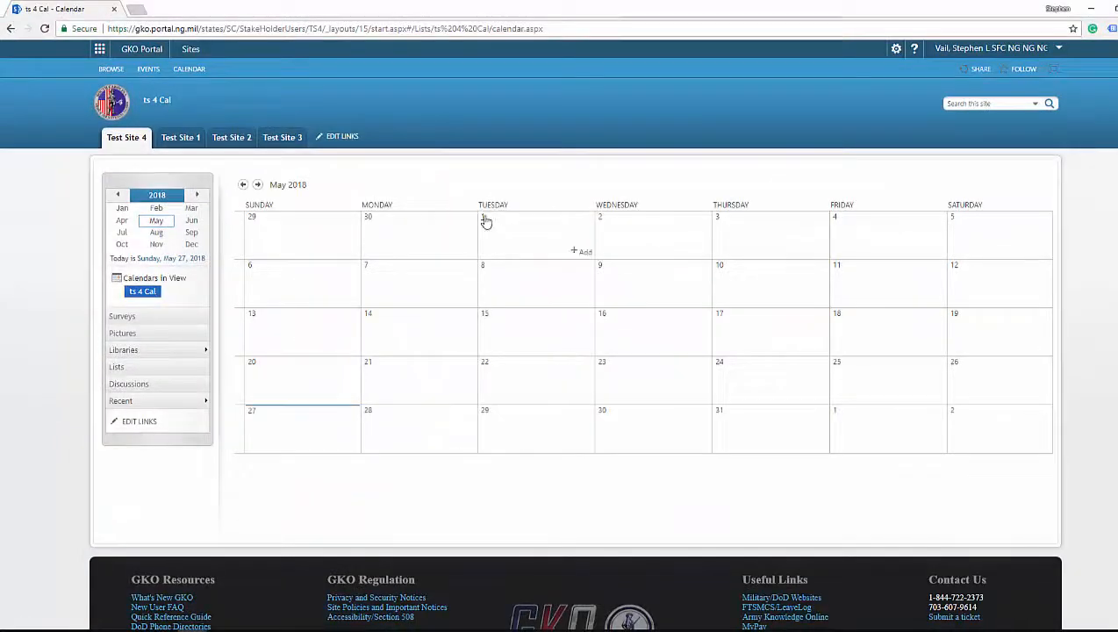
left_click(583, 255)
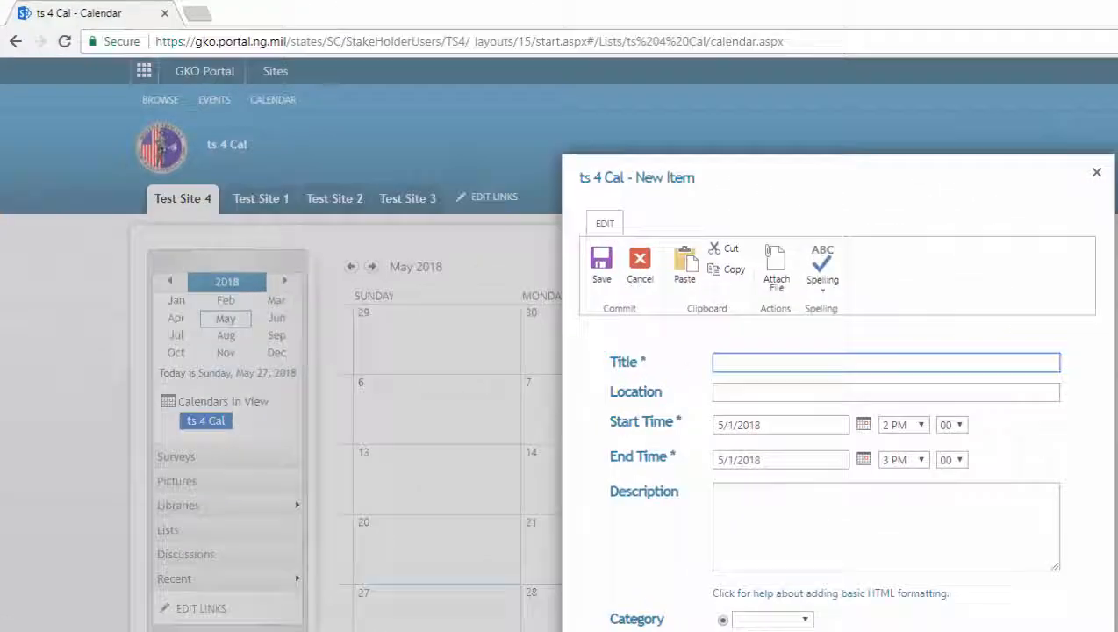
left_click(712, 517)
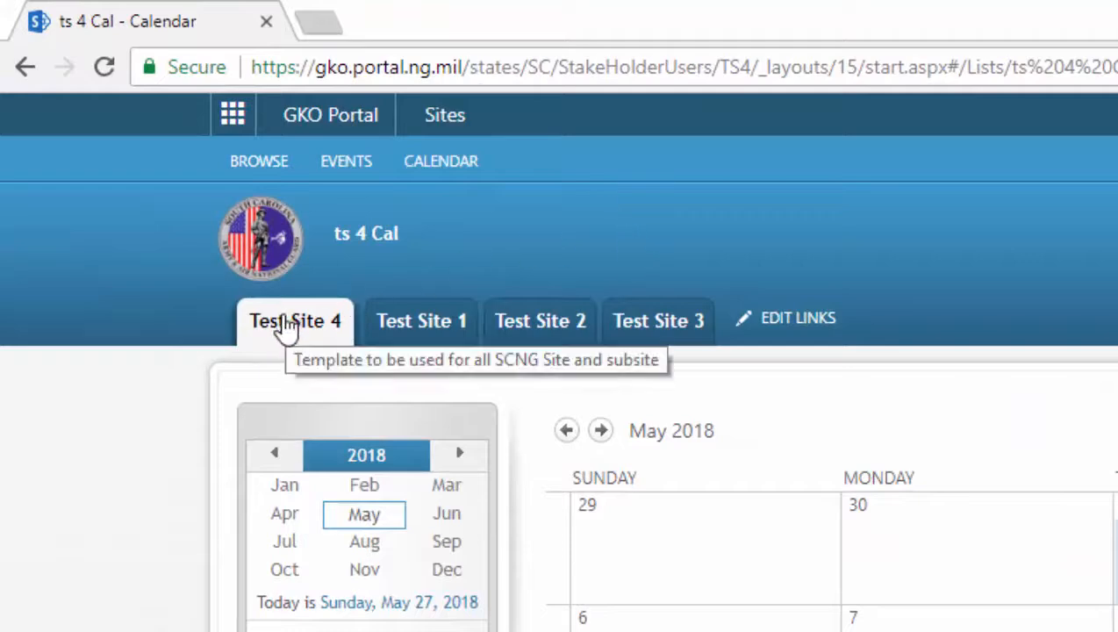
Return to the Test Site 4 home page, review its pictures and slideshow, and open the page for editing.
left_click(290, 323)
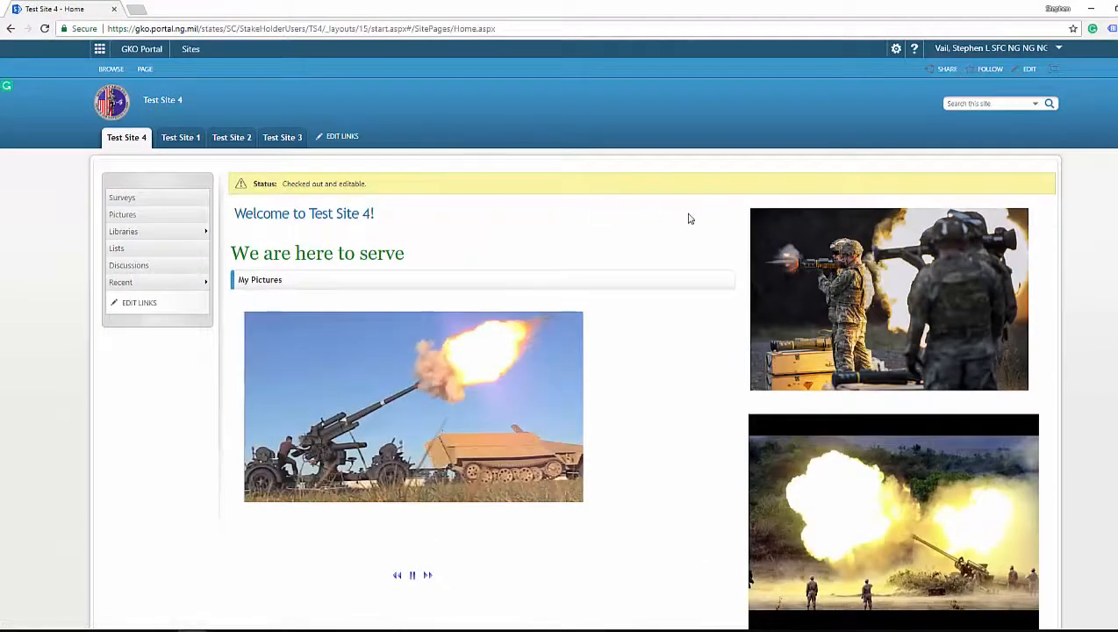
scroll(689, 219, "down", 2)
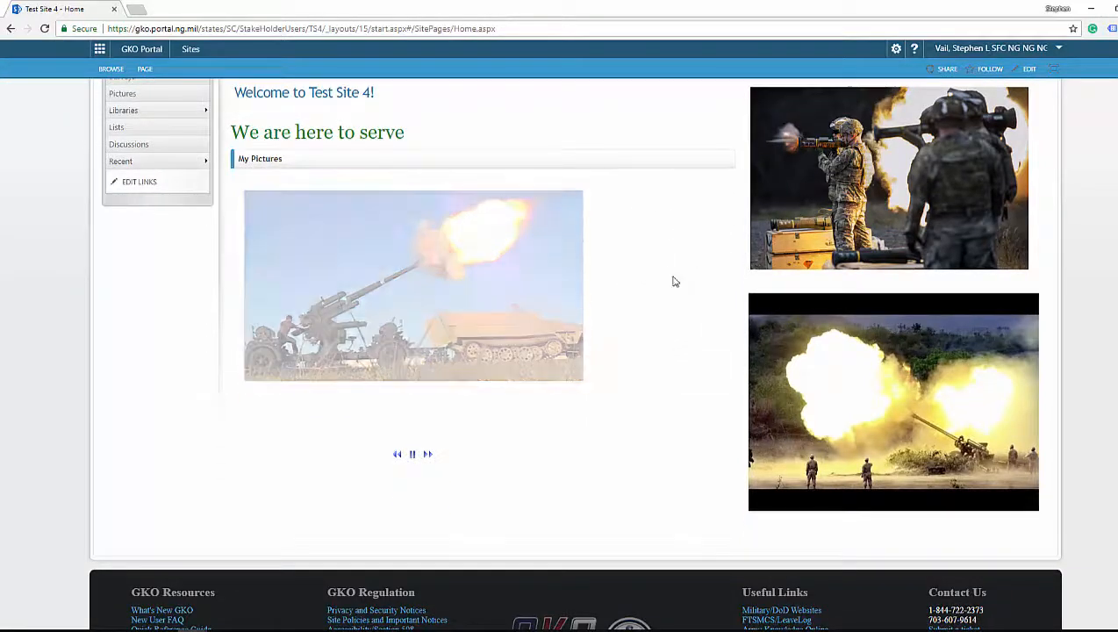
scroll(651, 307, "up", 2)
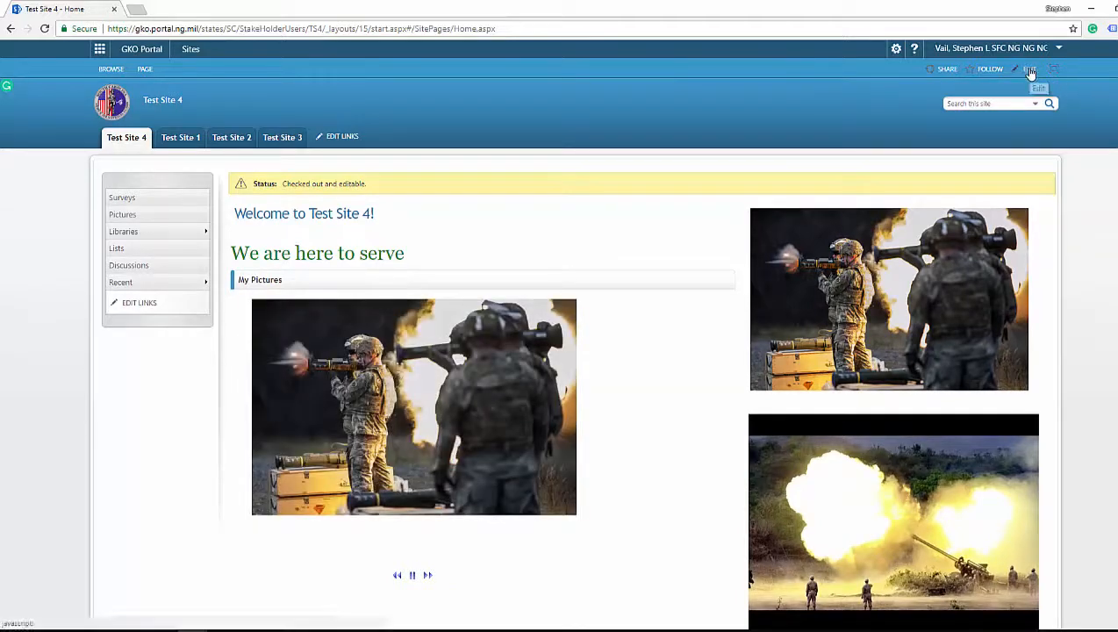
left_click(1031, 71)
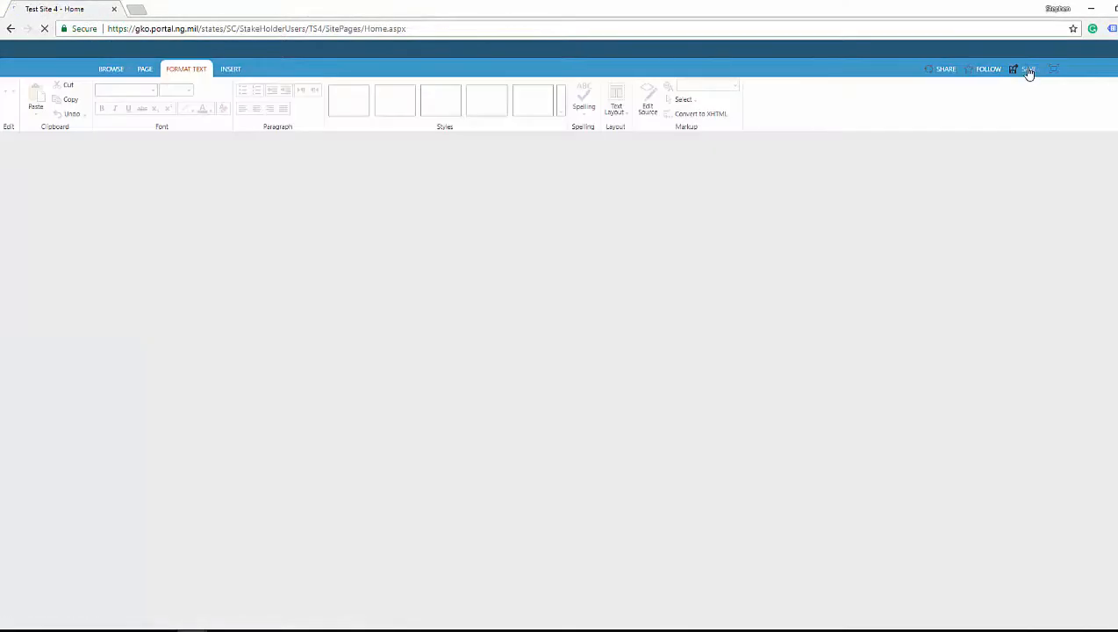
Insert the ts 4 Cal app part below the My Pictures slideshow on the home page.
scroll(680, 263, "down", 3)
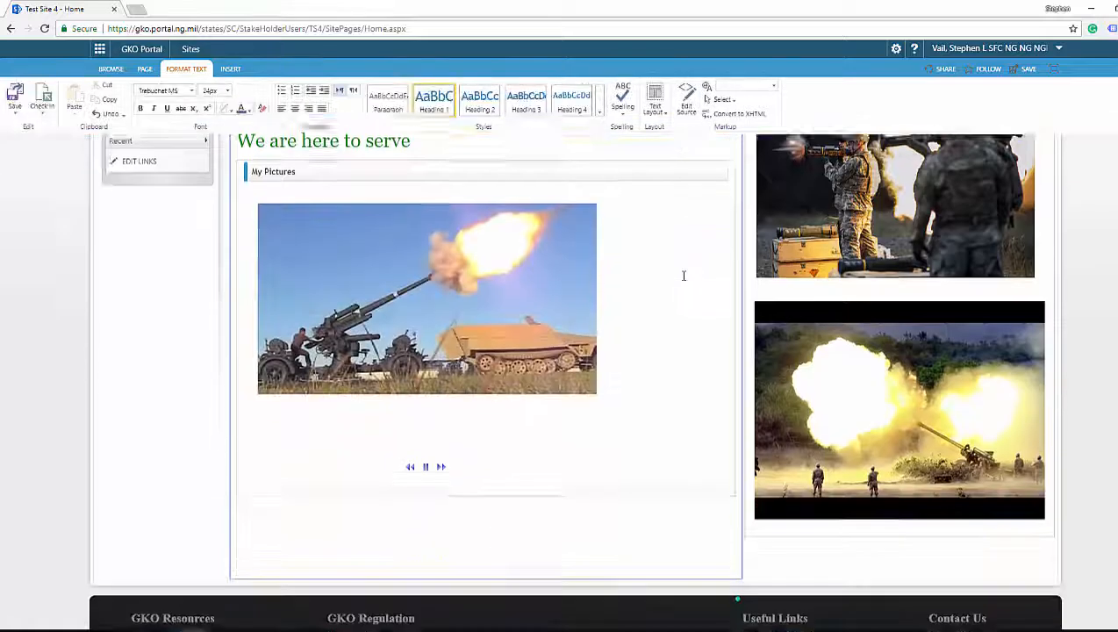
left_click(297, 406)
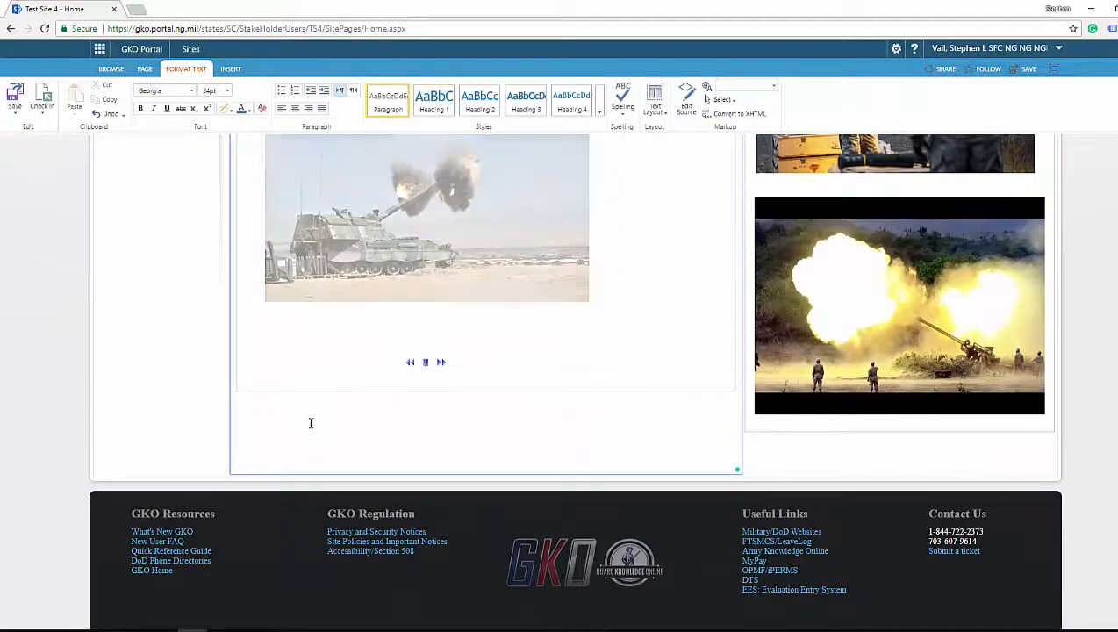
left_click(368, 379)
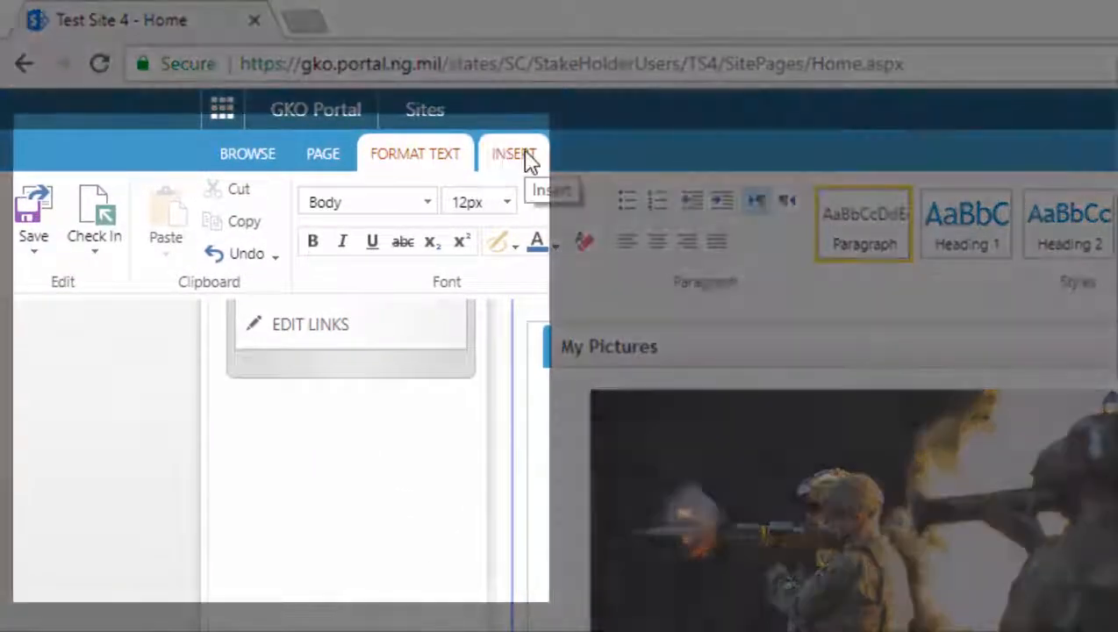
left_click(527, 161)
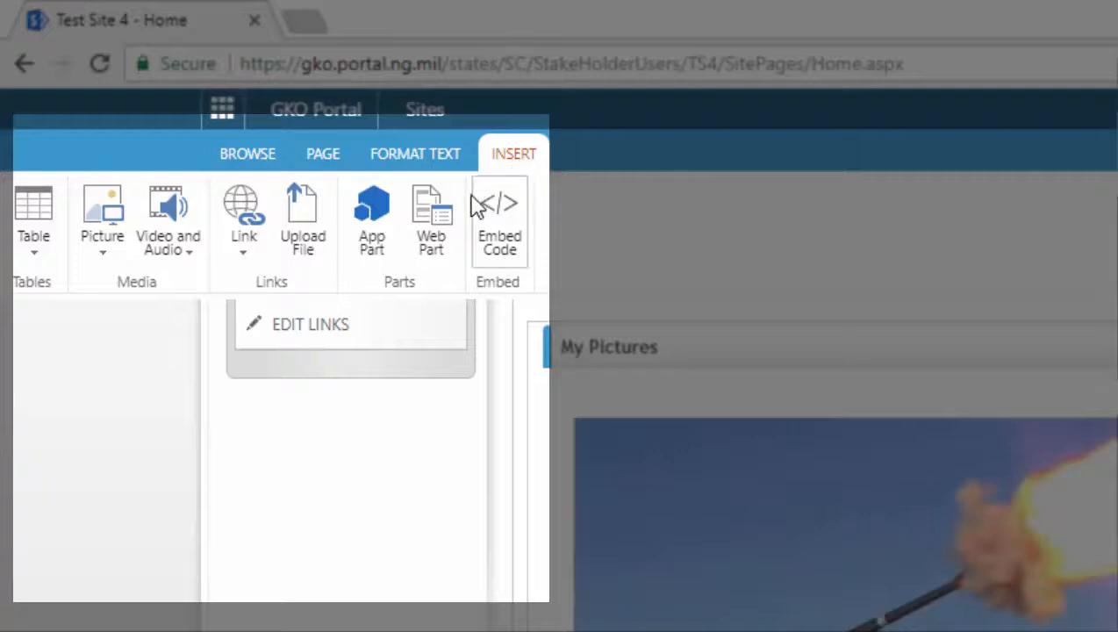
left_click(373, 207)
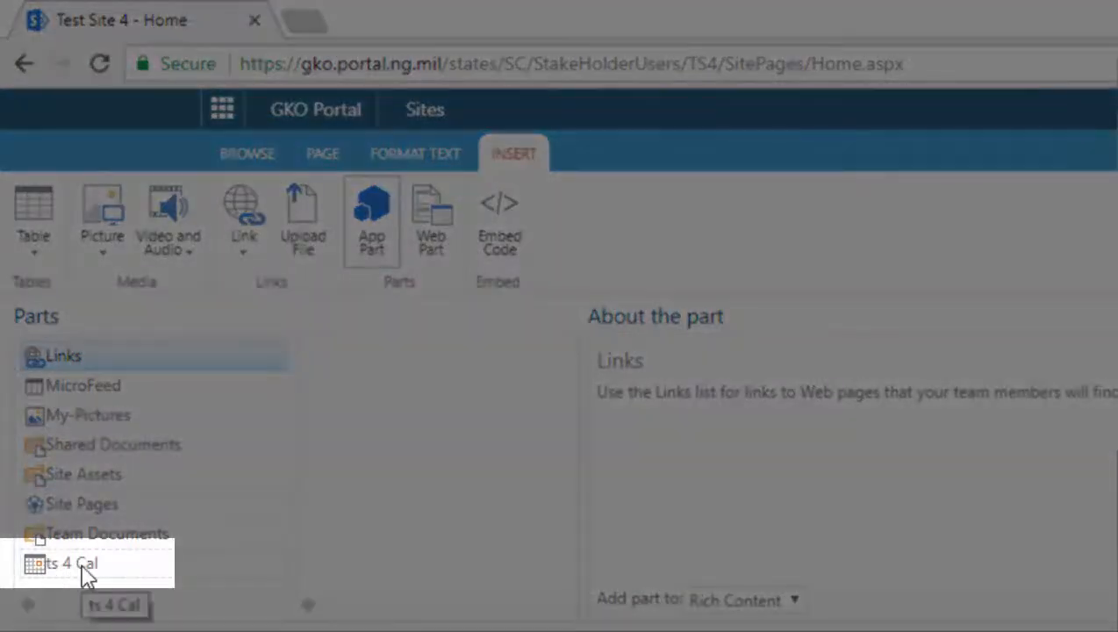
left_click(83, 569)
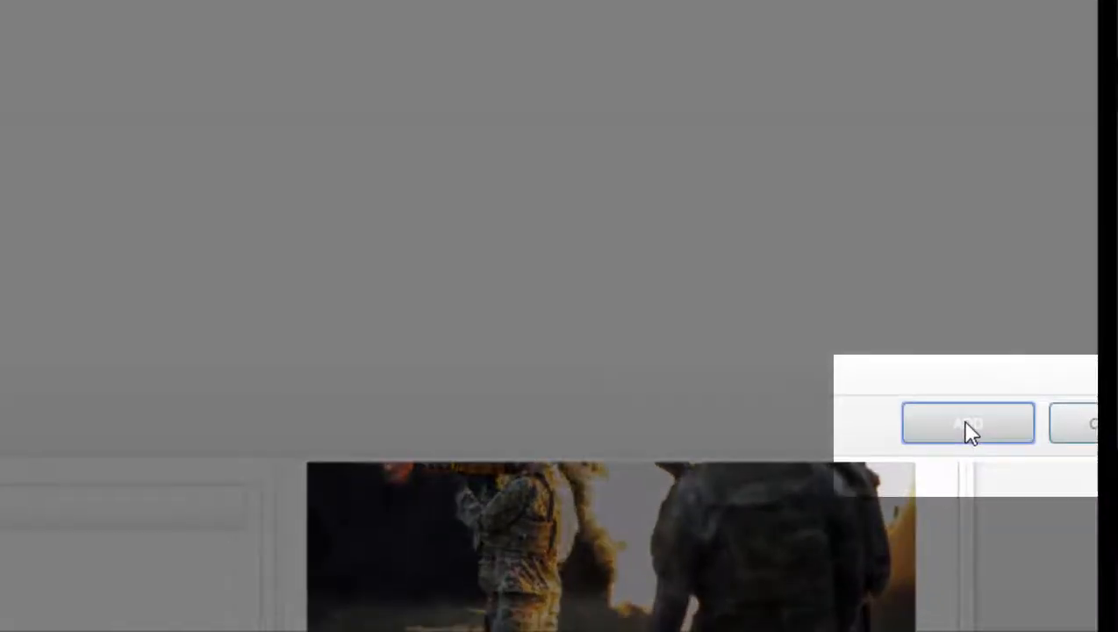
left_click(962, 428)
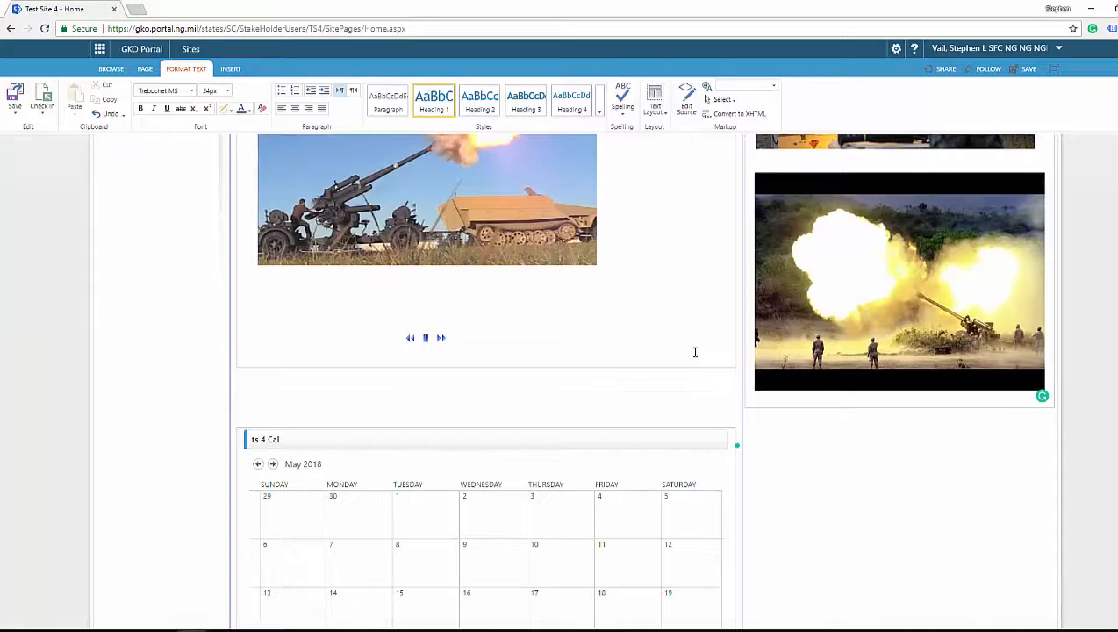
Set the ts 4 Cal web part's Chrome Type to None and save the home page.
scroll(667, 368, "down", 2)
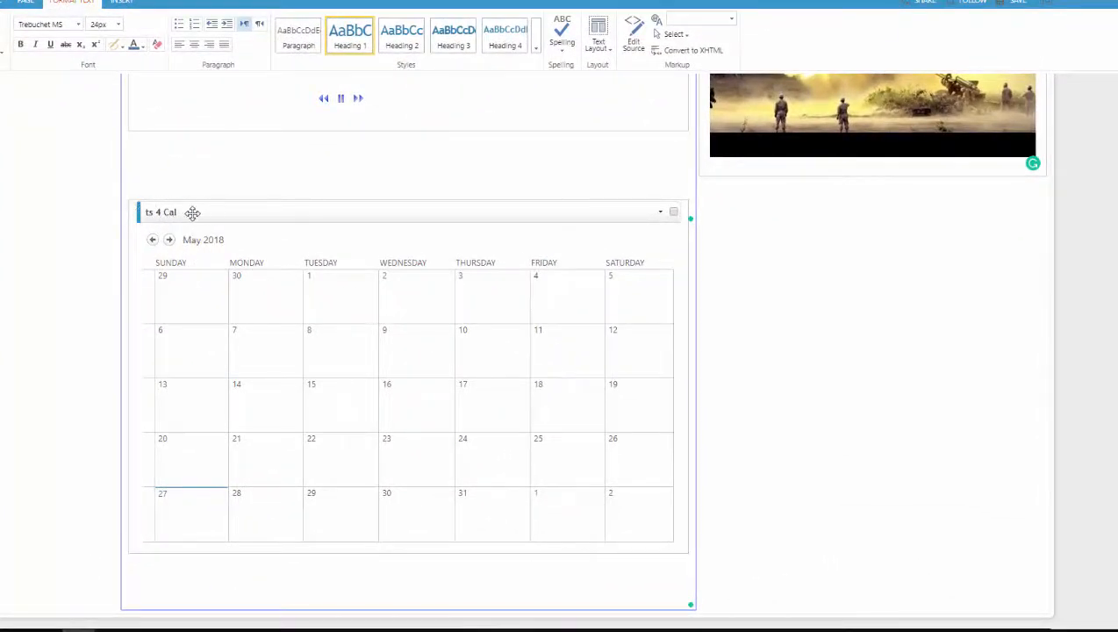
left_click(660, 213)
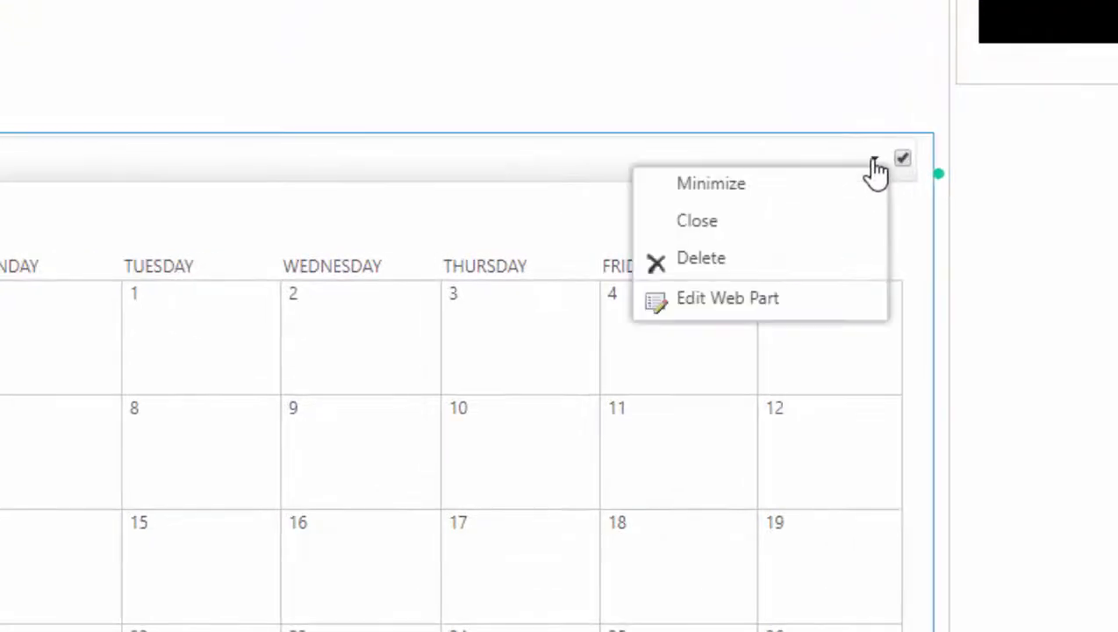
left_click(743, 312)
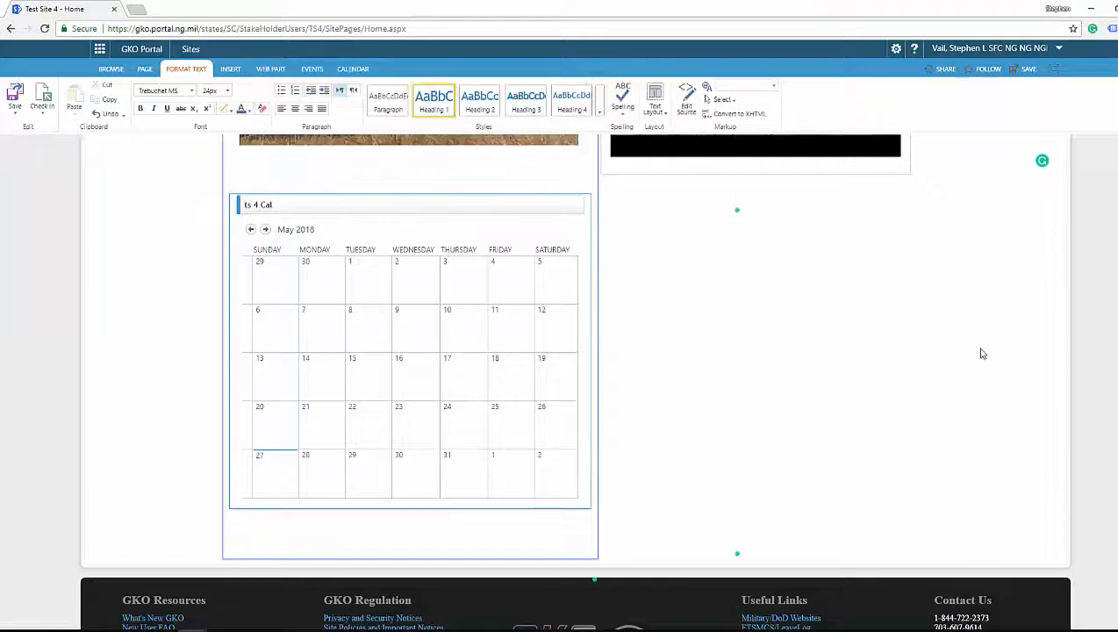
scroll(980, 351, "up", 5)
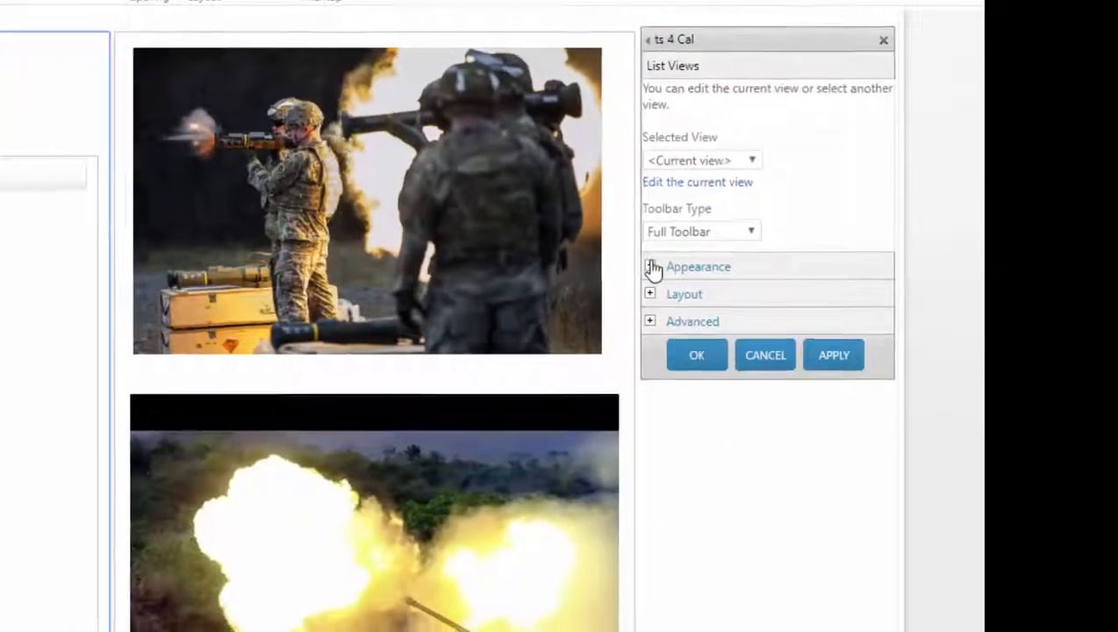
left_click(790, 103)
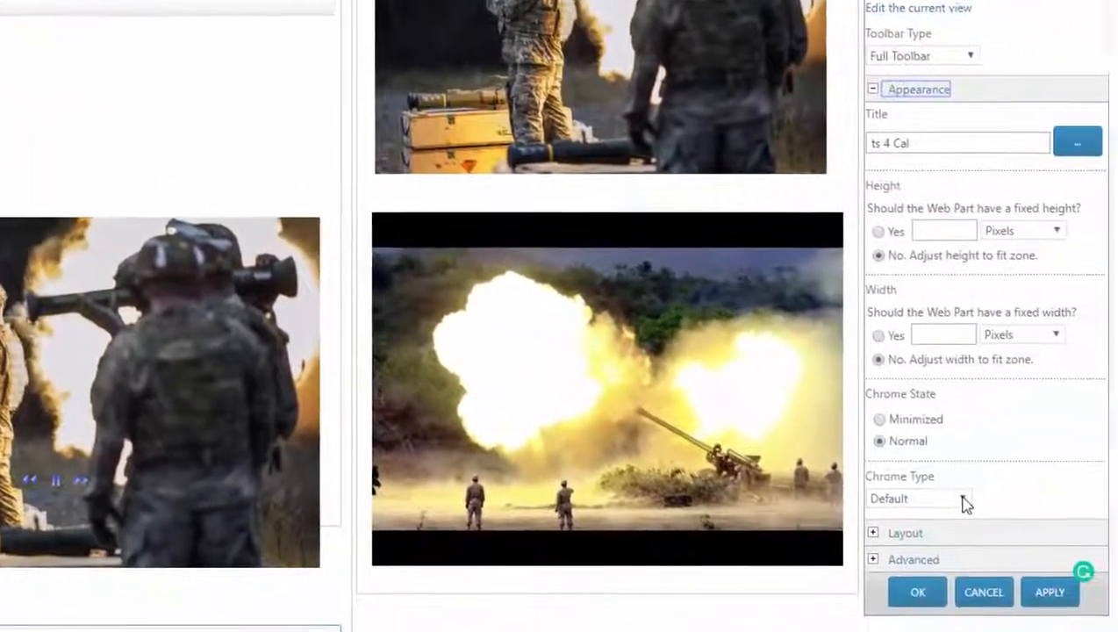
left_click(952, 498)
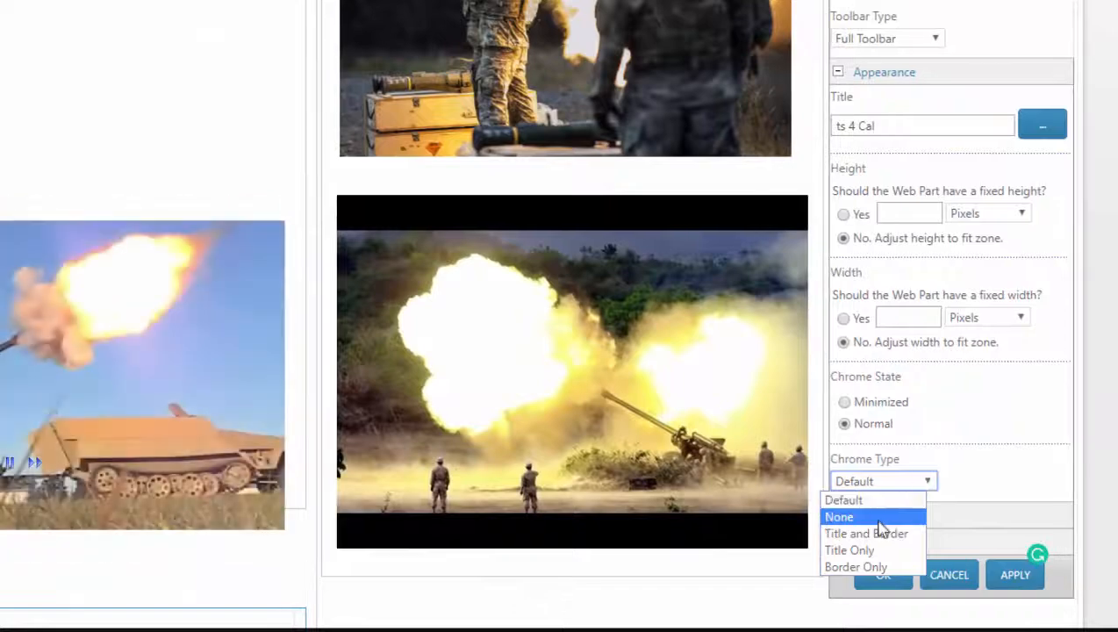
left_click(881, 521)
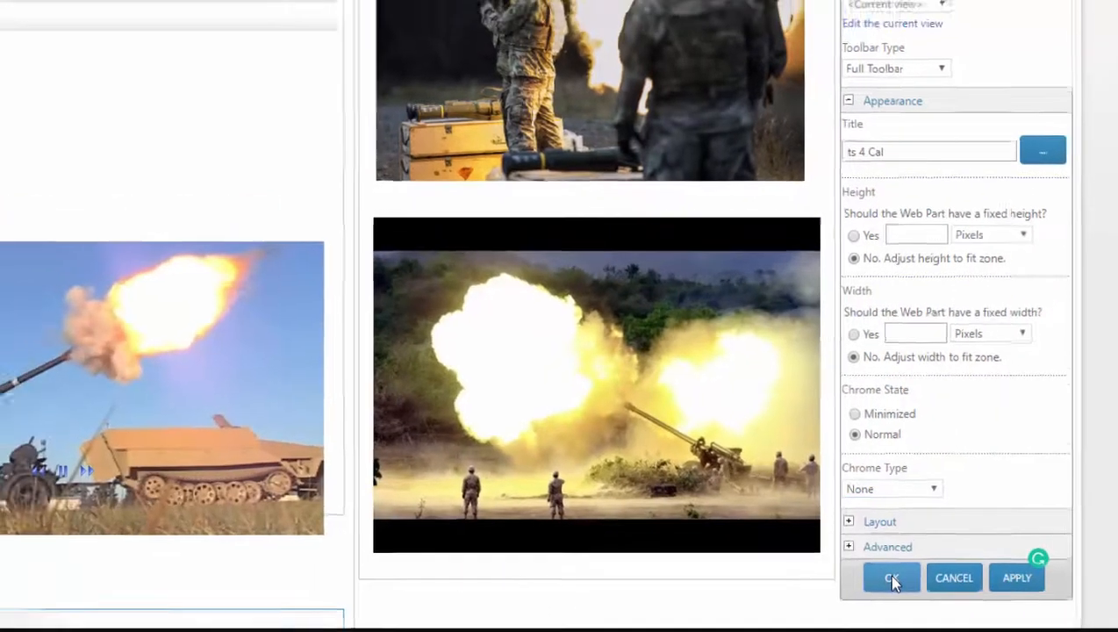
left_click(890, 579)
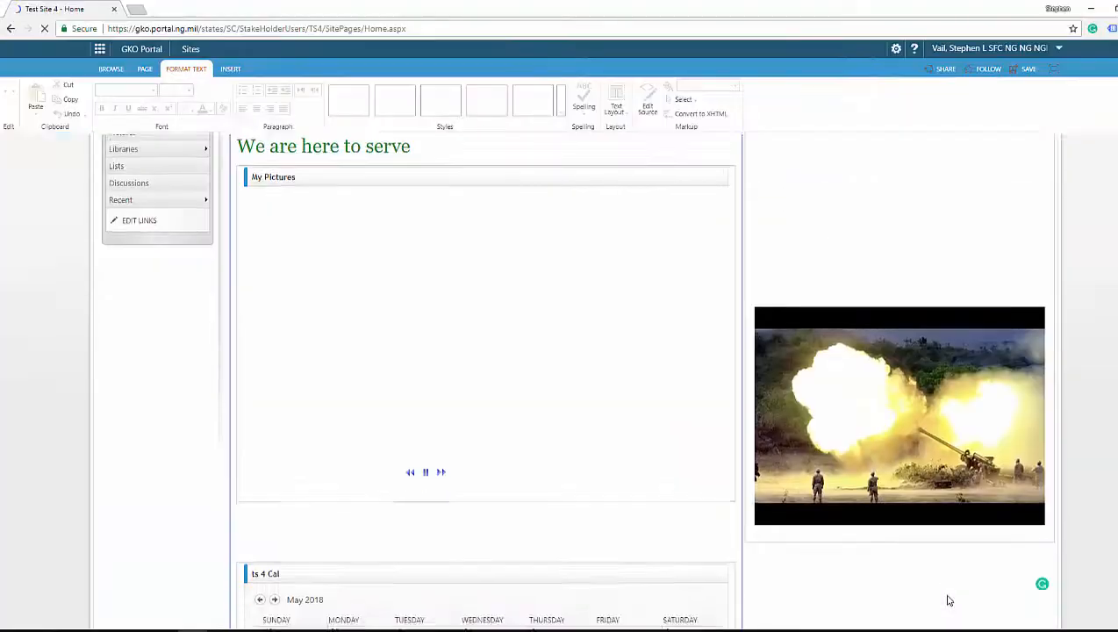
scroll(821, 600, "down", 2)
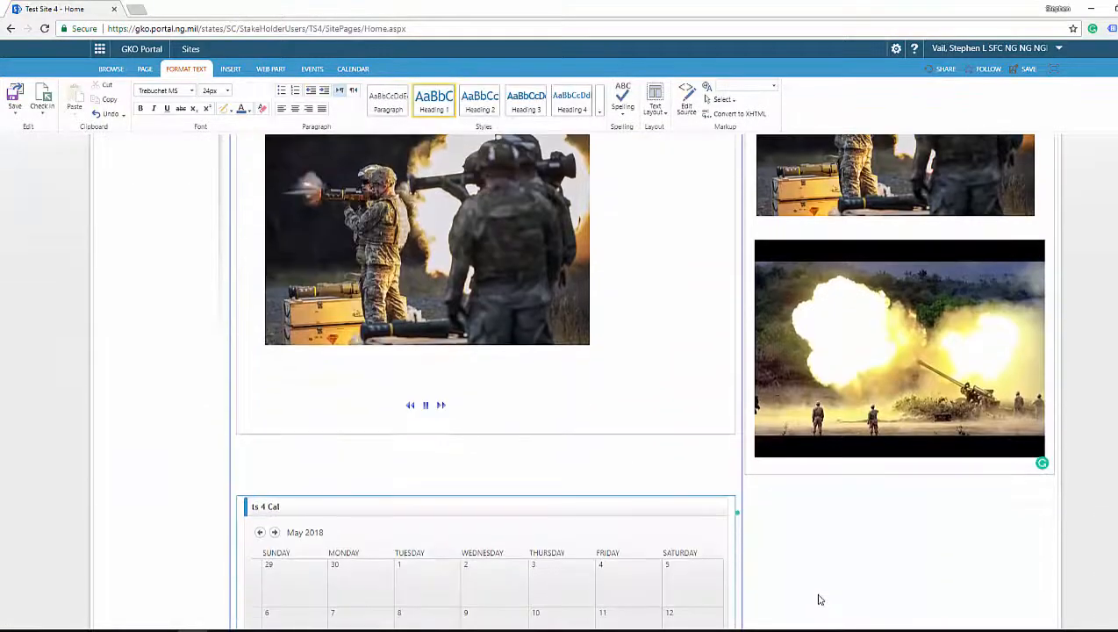
scroll(823, 599, "up", 3)
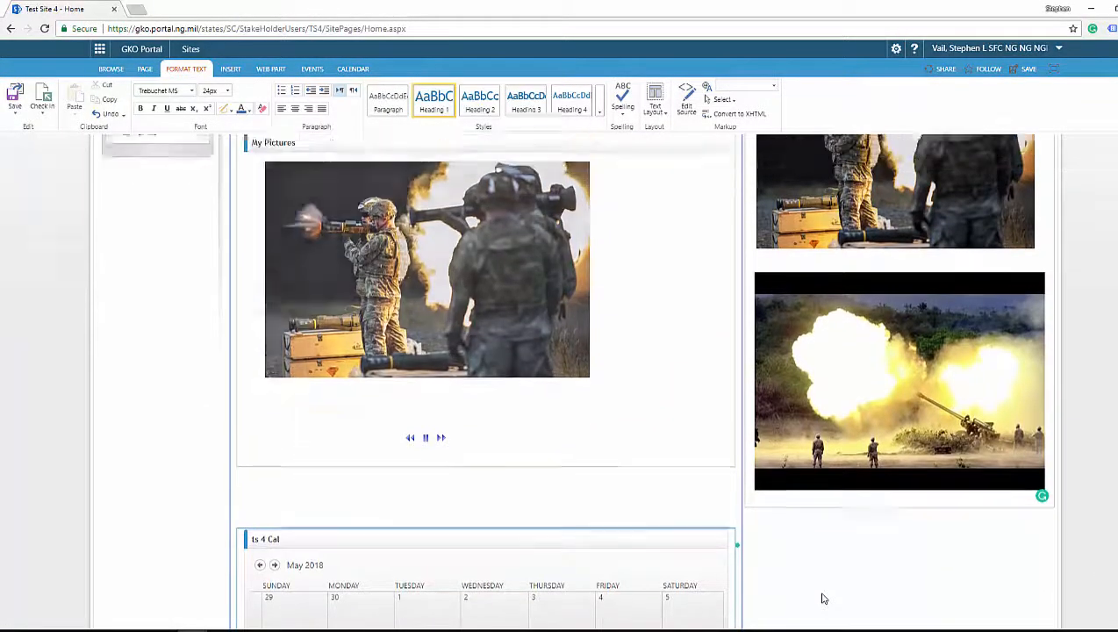
left_click(1029, 69)
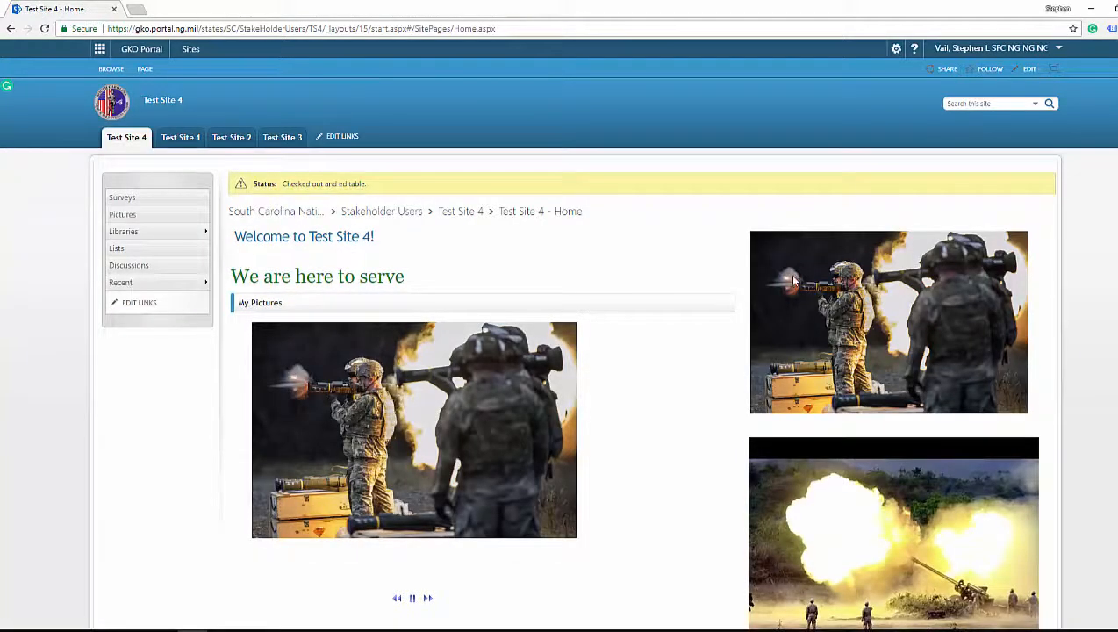
Reopen the home page for editing and move the ts 4 Cal part between the two pictures in the right column.
scroll(646, 304, "down", 3)
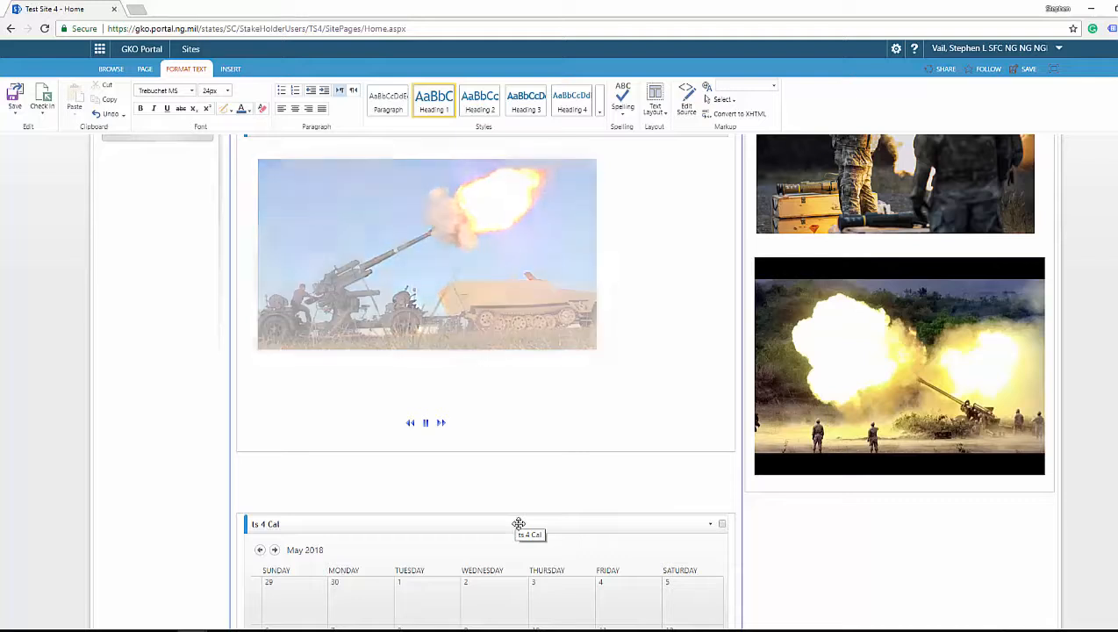
left_click(517, 523)
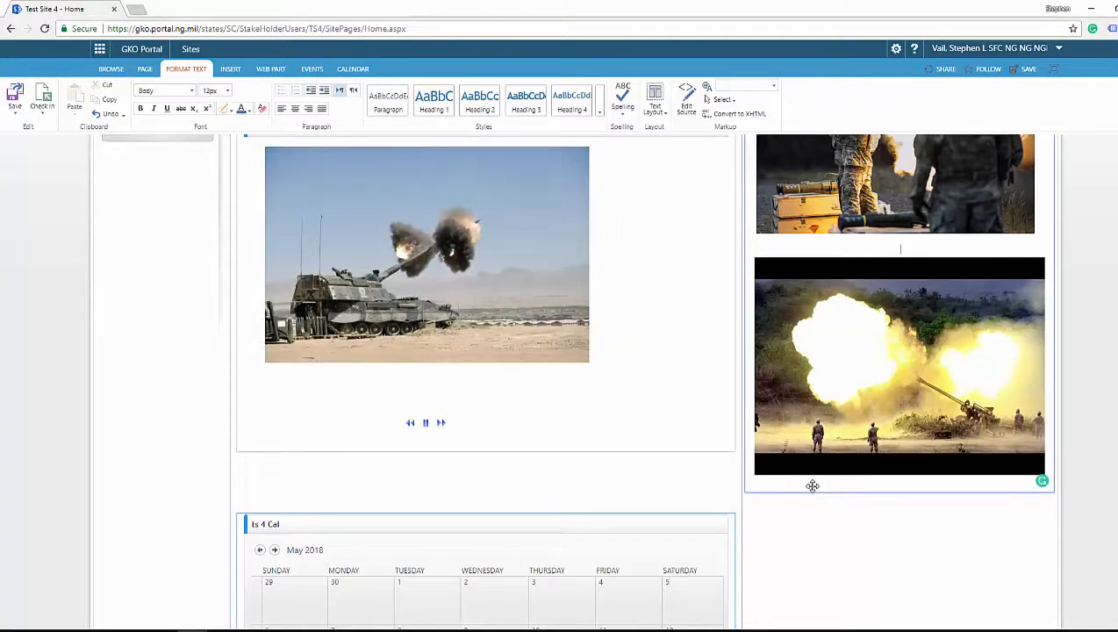
left_click_drag(812, 485, 812, 485)
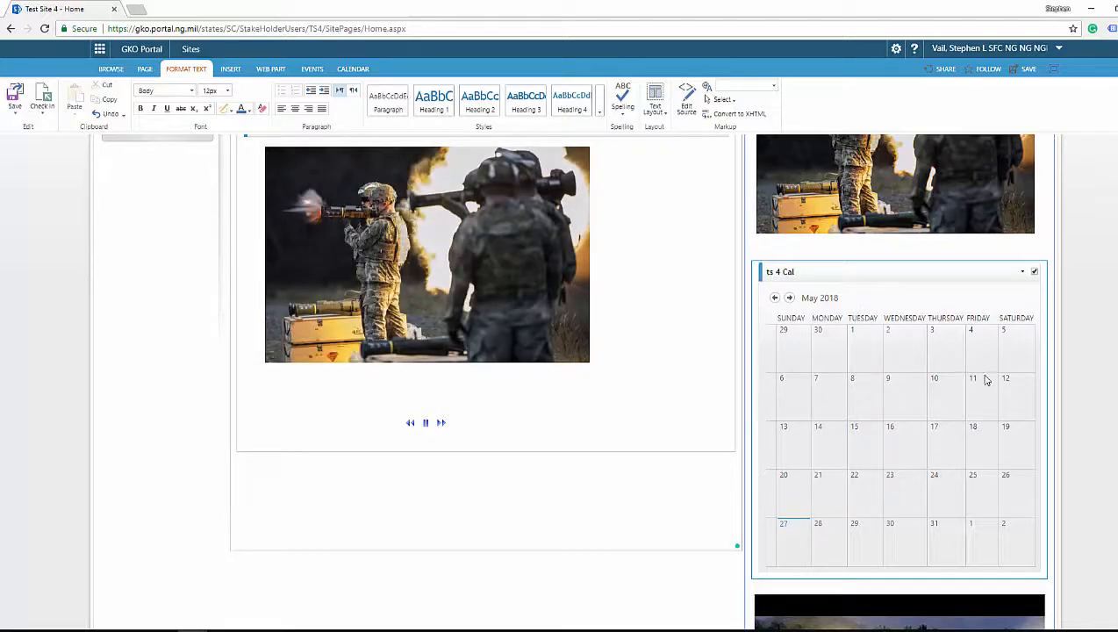
scroll(966, 439, "down", 3)
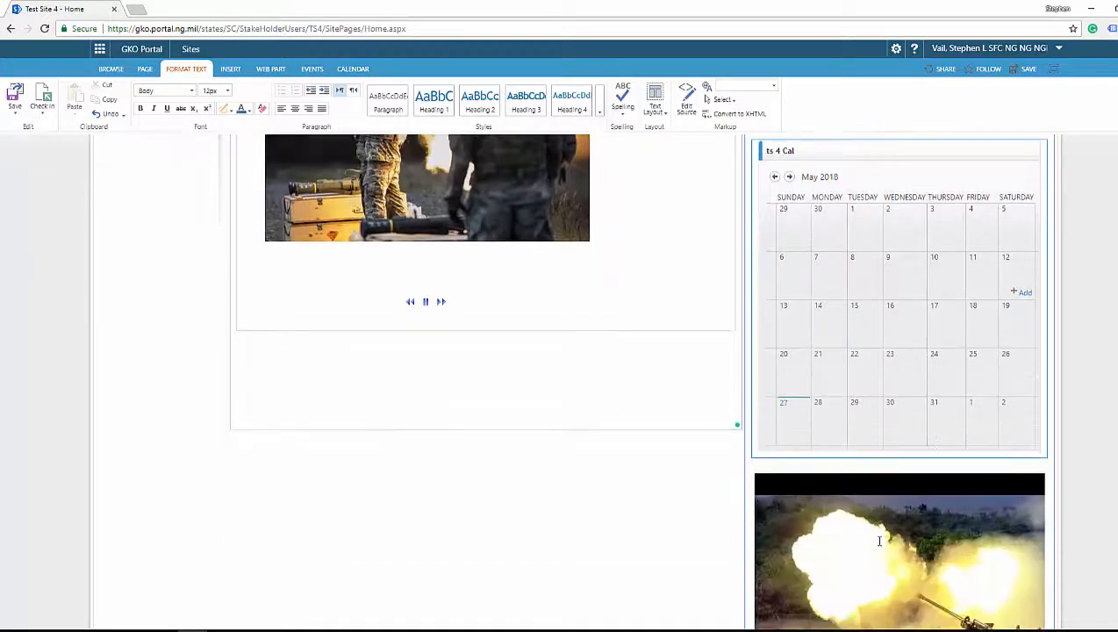
scroll(878, 541, "up", 4)
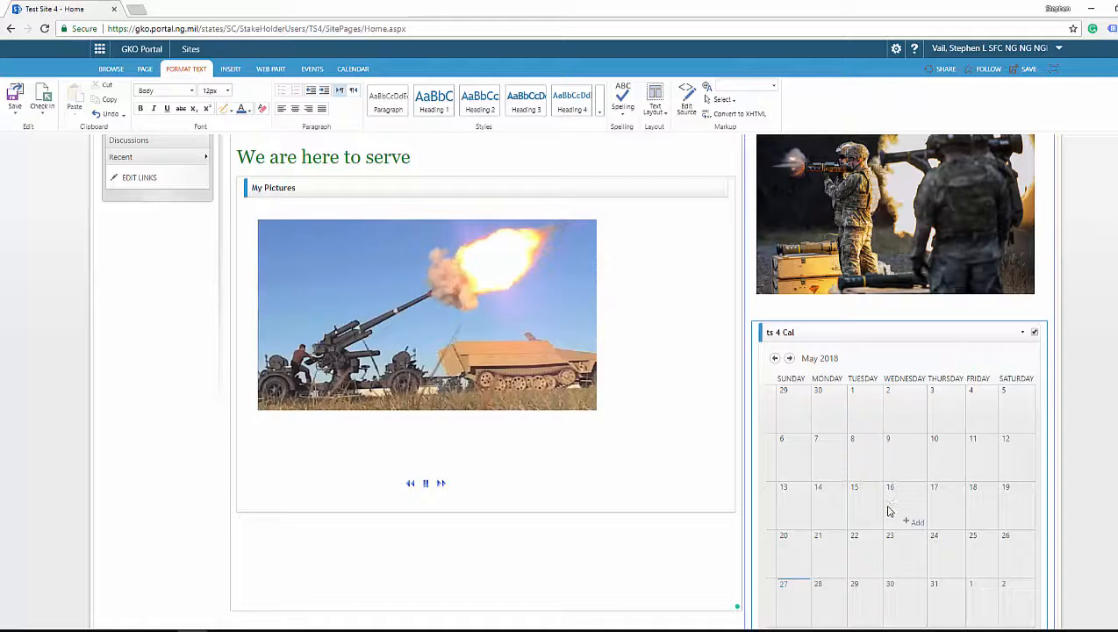
Move the ts 4 Cal part back below the My Pictures slideshow and save the home page.
left_click_drag(889, 333, 495, 533)
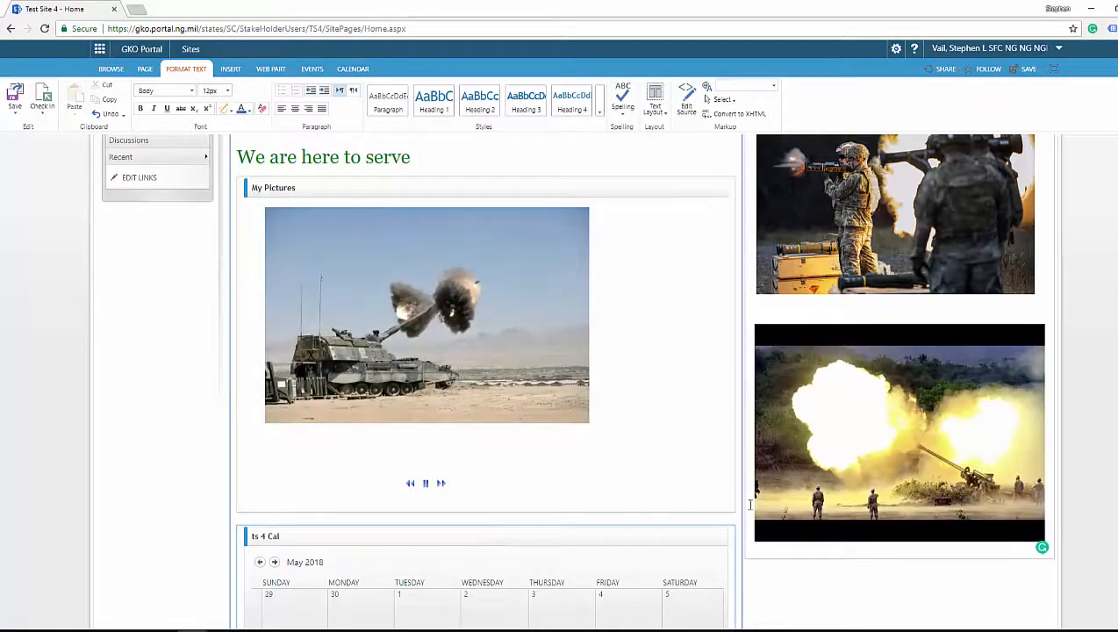
scroll(668, 424, "up", 3)
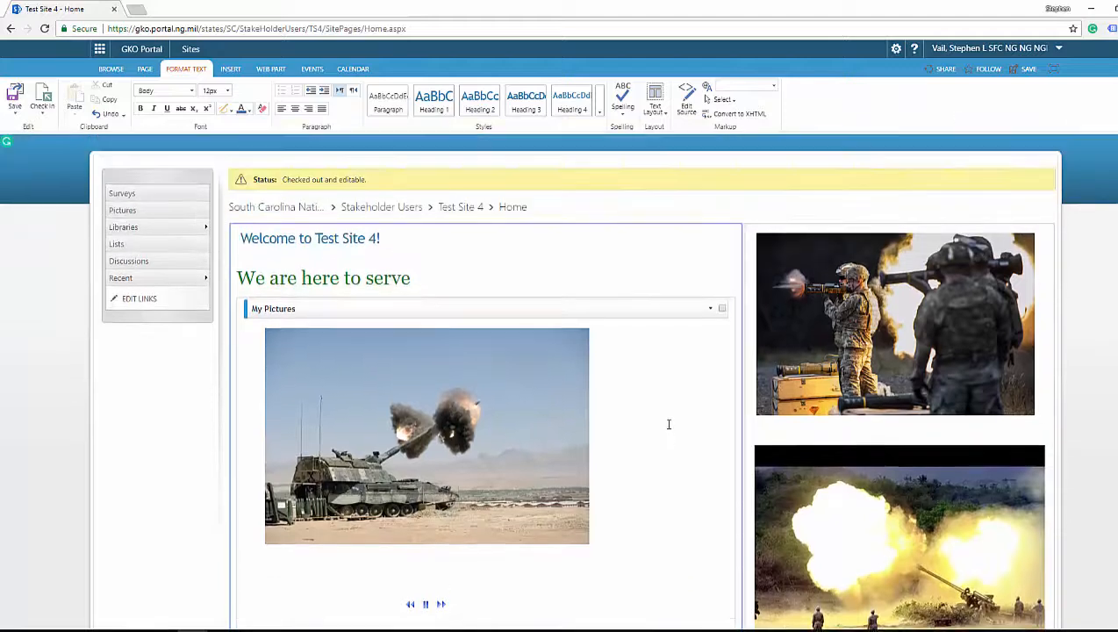
left_click(1031, 69)
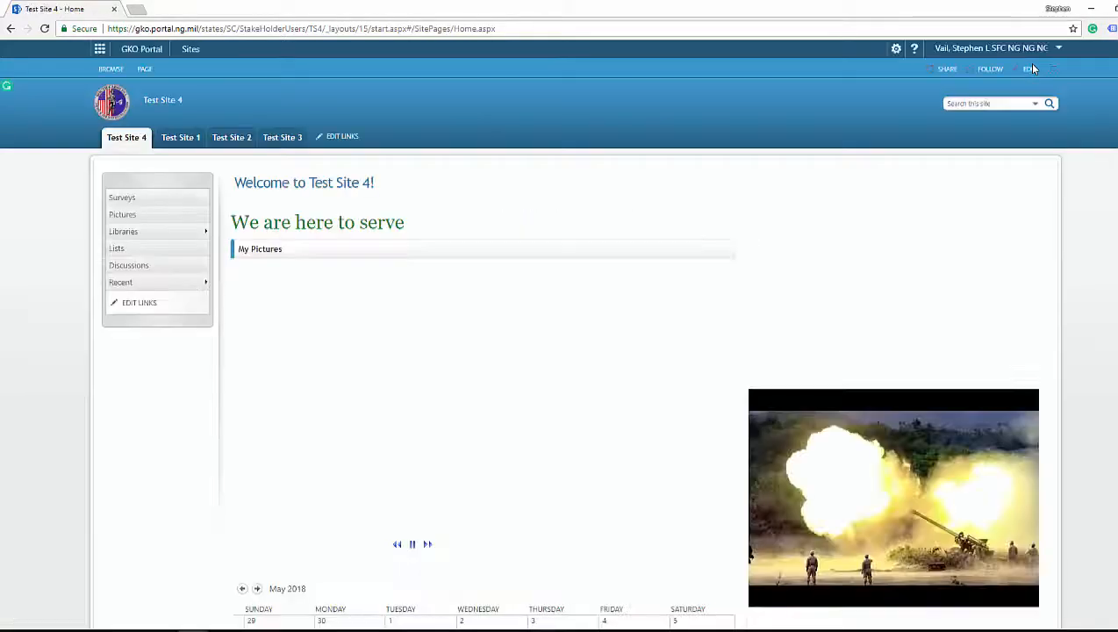
Add a Custom List app named "My Custom List" to the site contents.
left_click(895, 50)
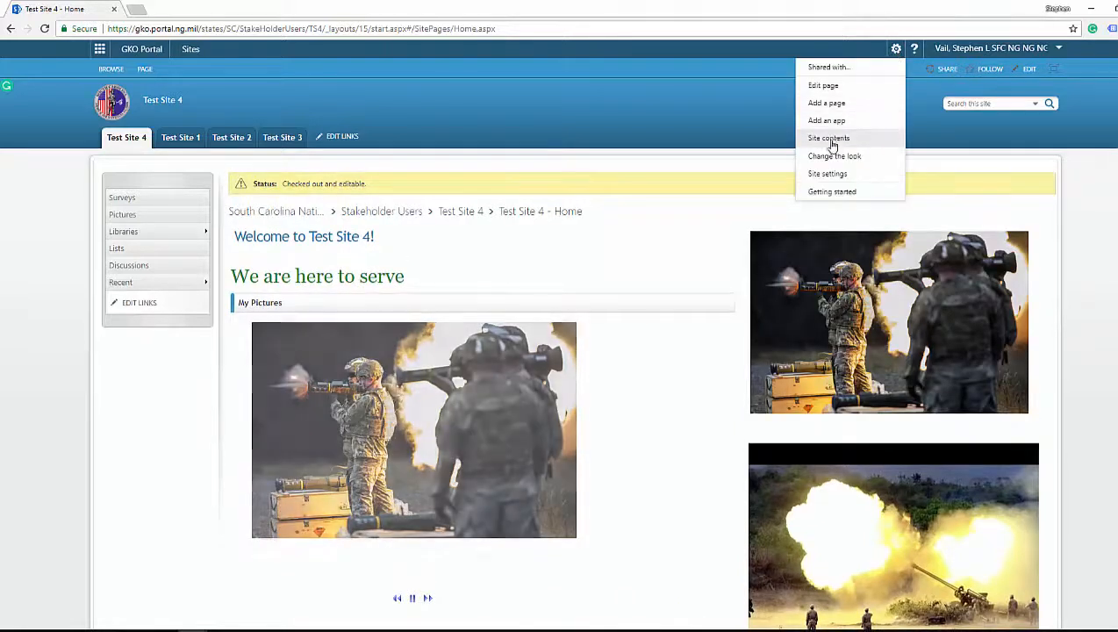
left_click(836, 139)
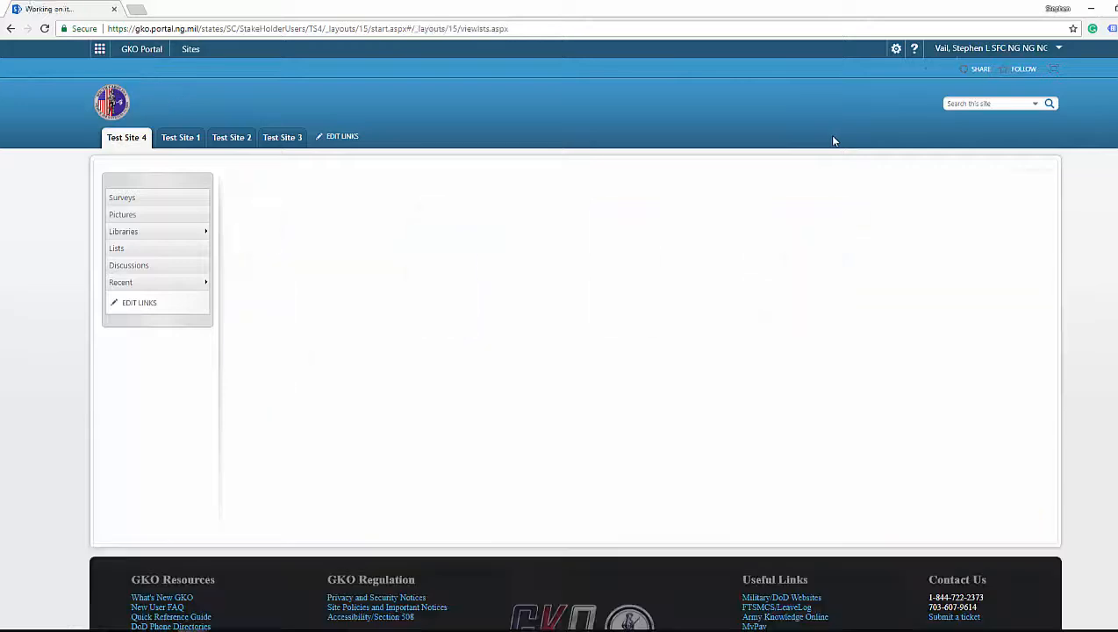
left_click(291, 243)
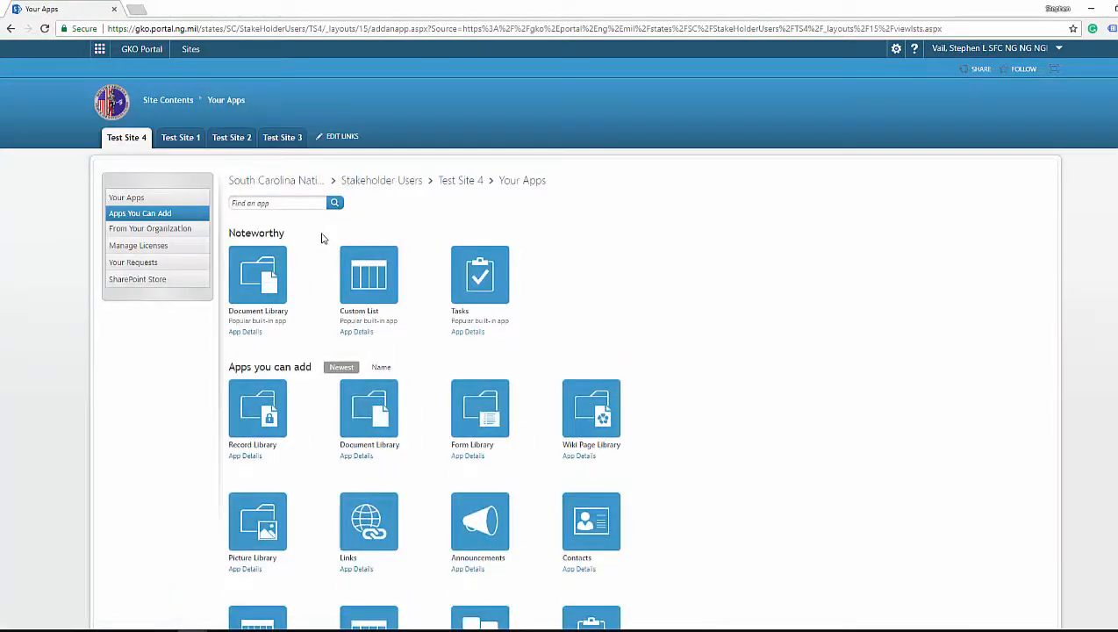
left_click(369, 279)
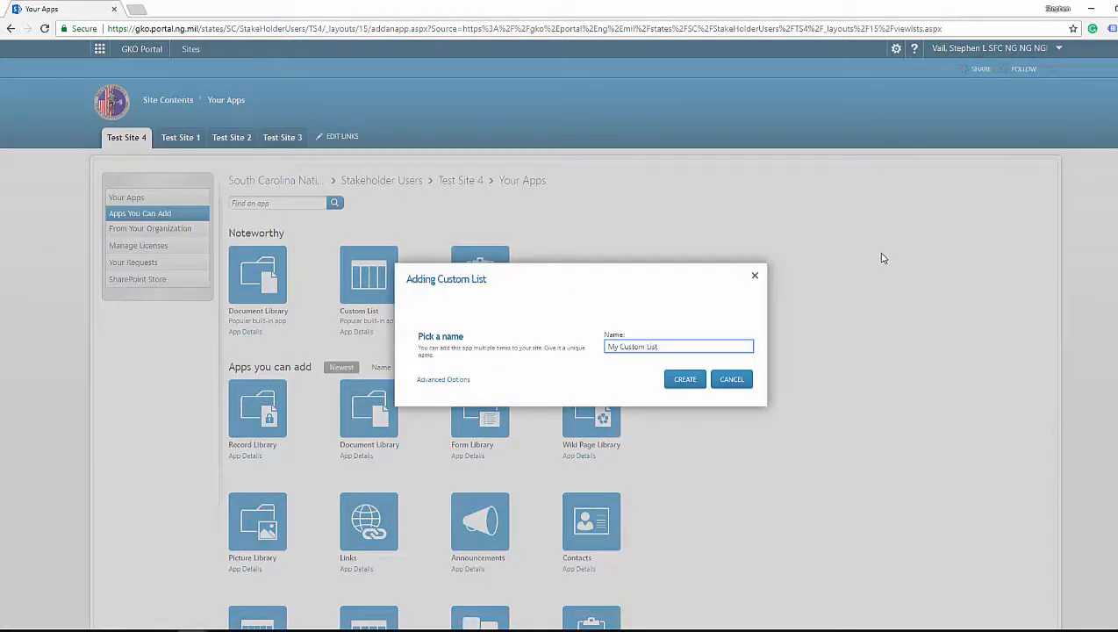
left_click(685, 380)
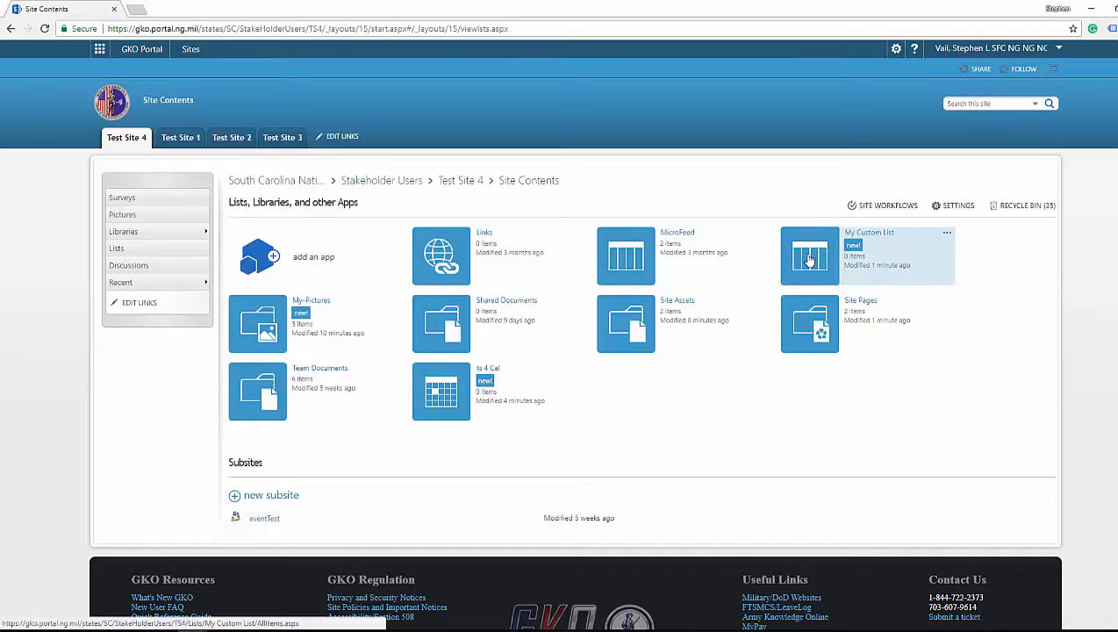
Open My Custom List and rename its Title column to "Last Name" in quick edit mode.
left_click(809, 259)
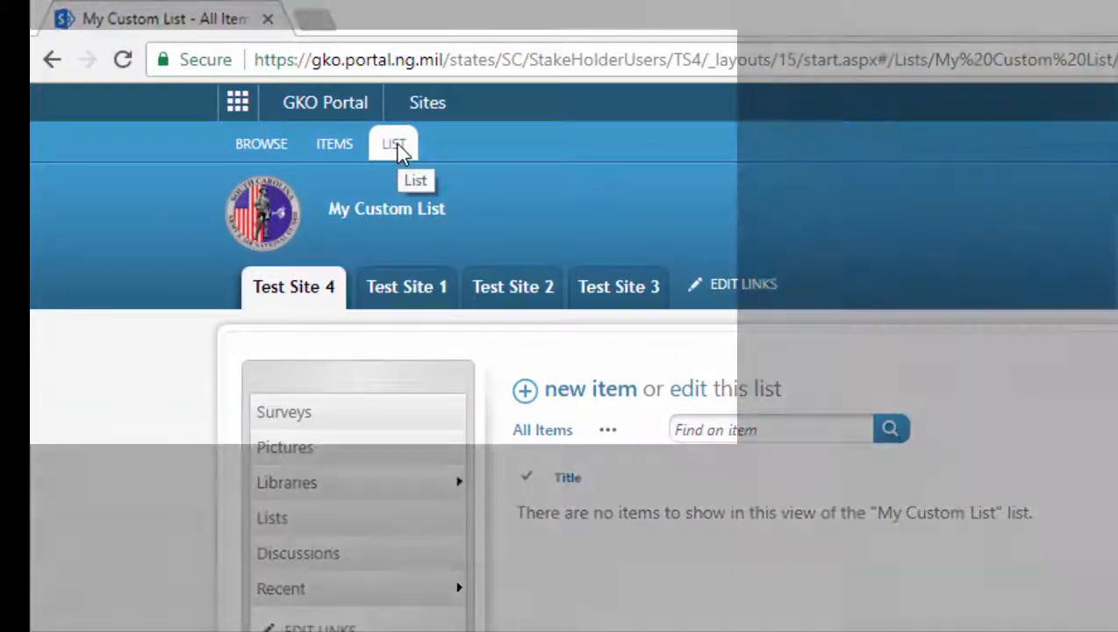
left_click(397, 146)
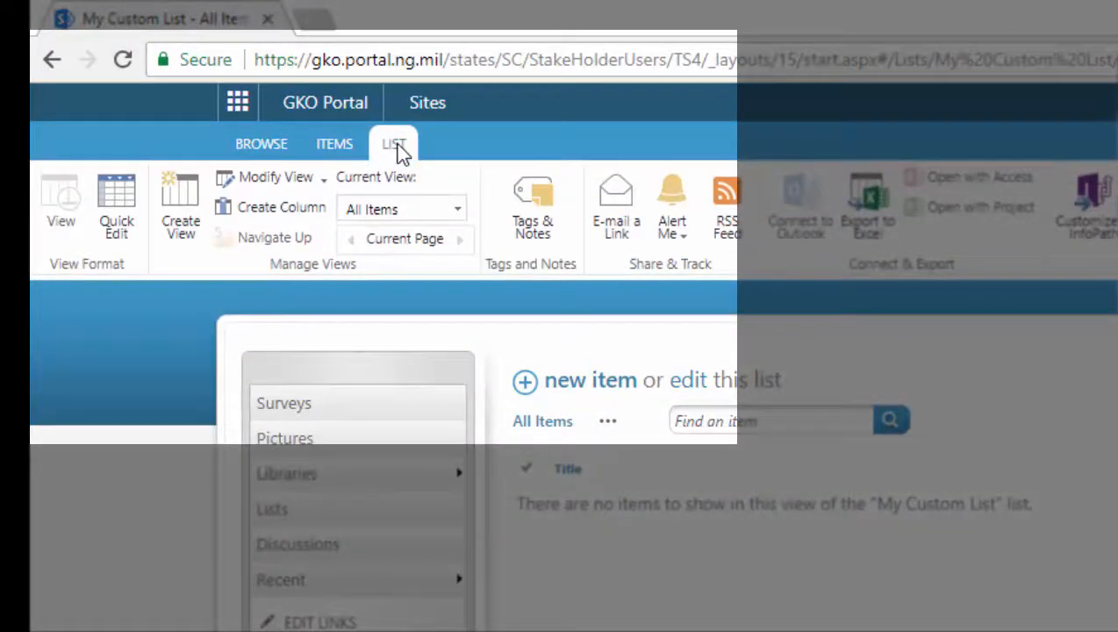
left_click(122, 192)
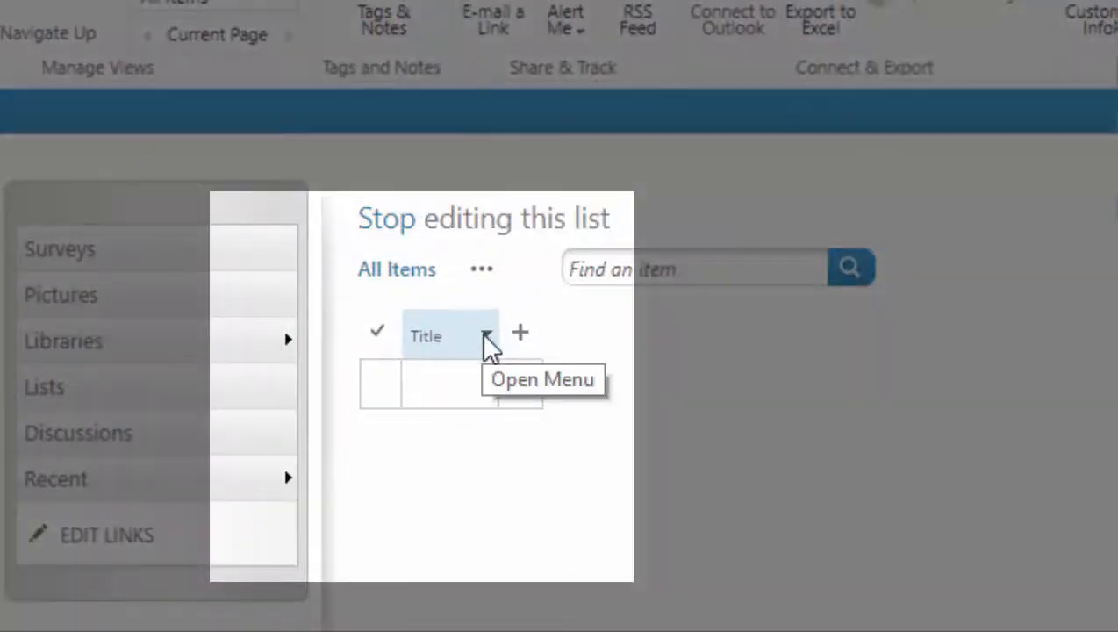
left_click(487, 338)
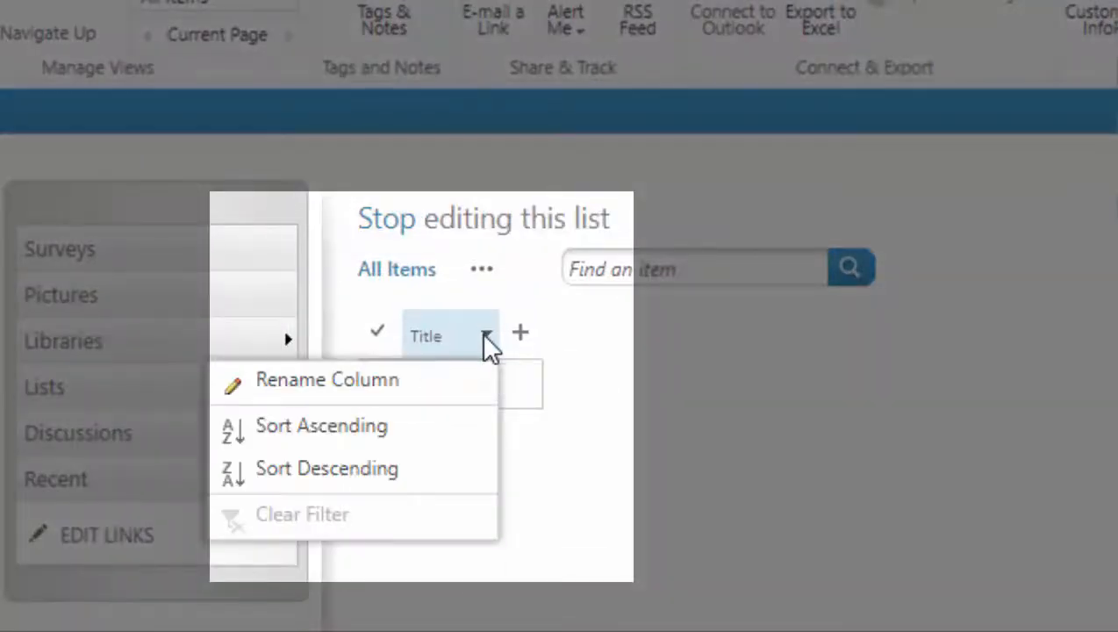
left_click(424, 384)
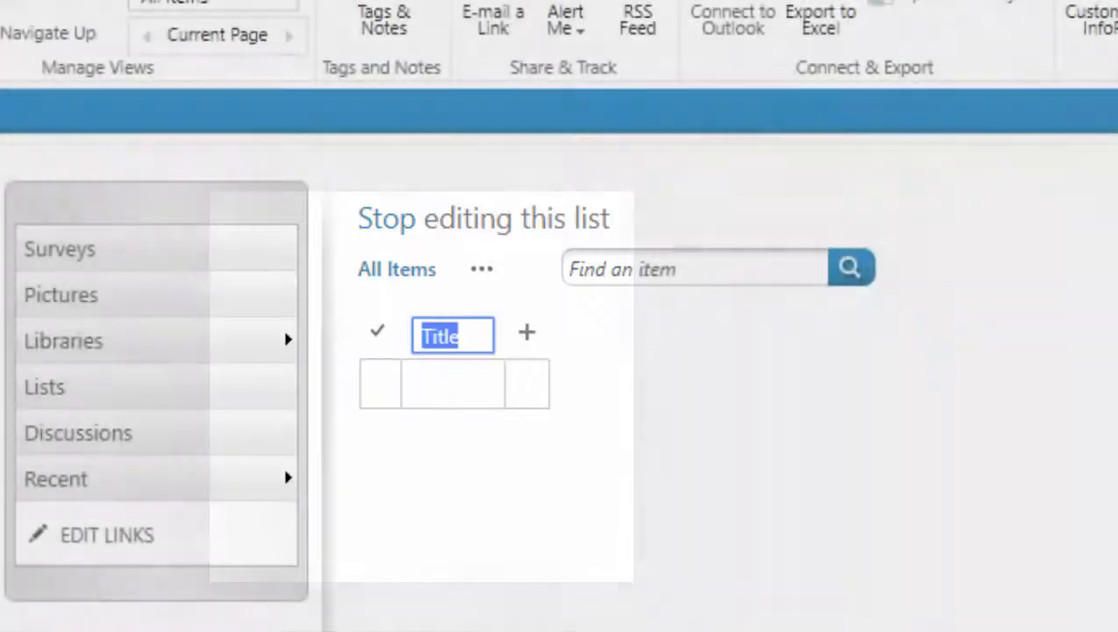
type("ast ")
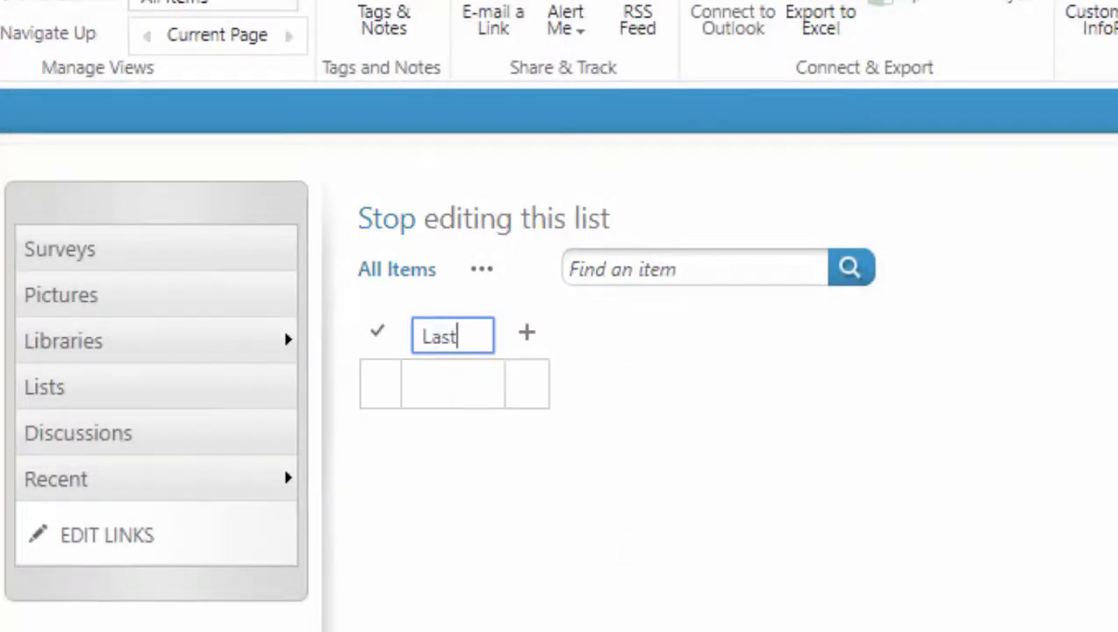
type("Name")
key("Return")
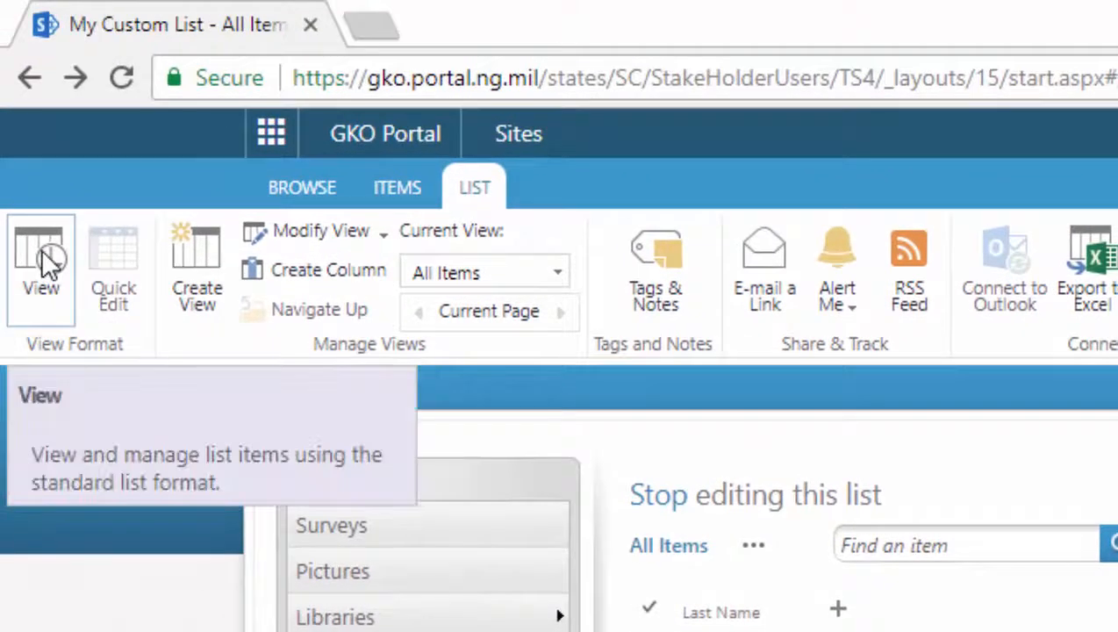
Return the list to its standard view and create a single line of text column named "First Name".
left_click(33, 246)
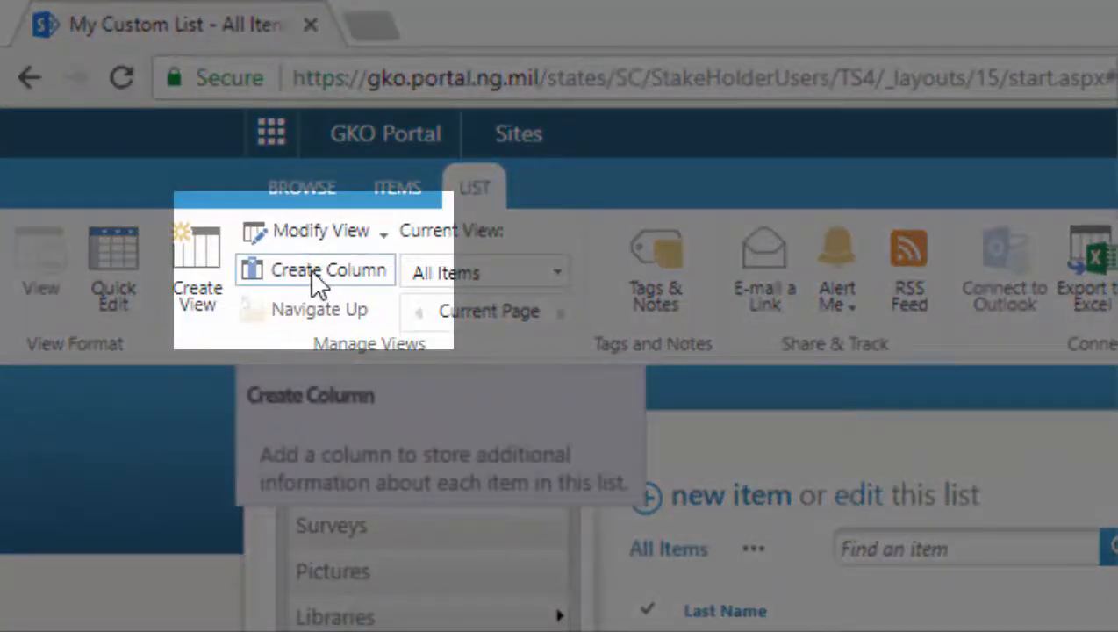
left_click(316, 274)
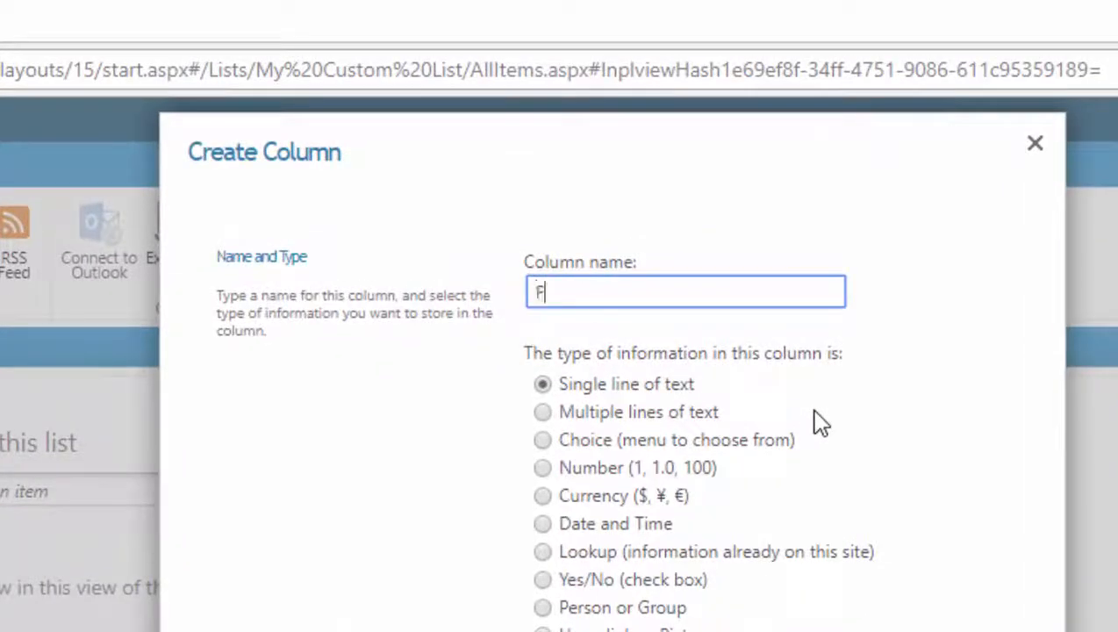
type("First Name")
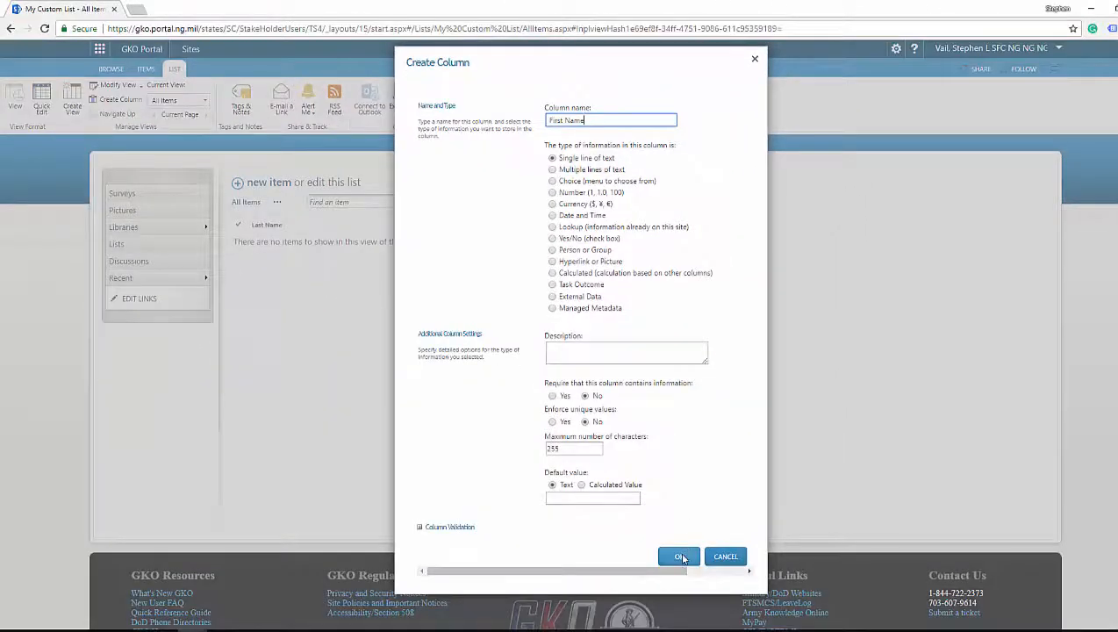
left_click(680, 556)
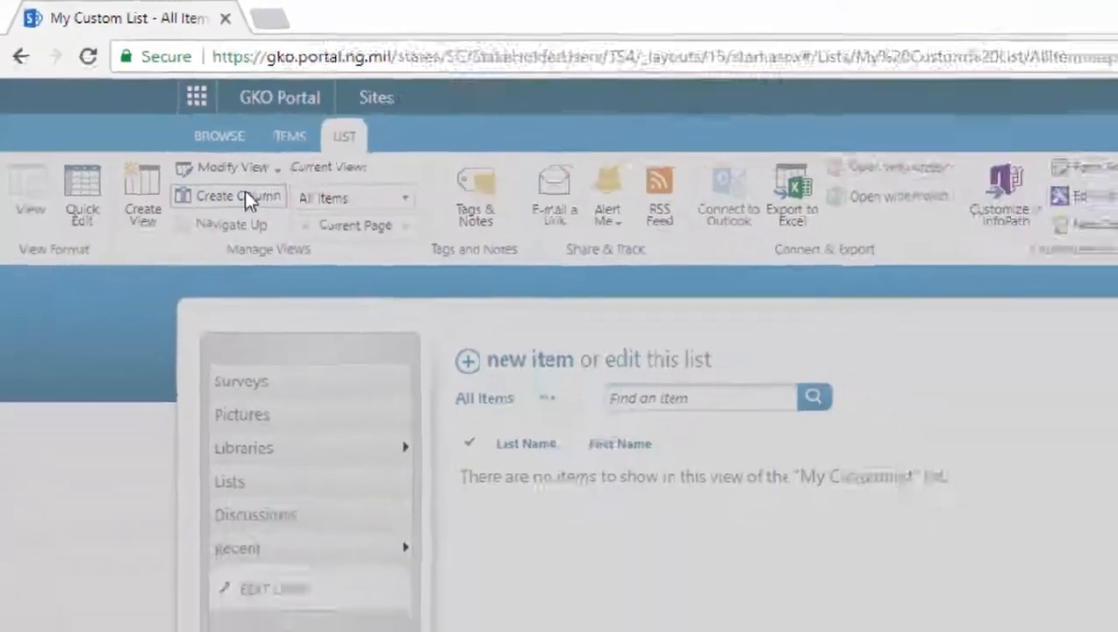
Begin creating another list column named "Rank" with the Choice information type.
left_click(329, 263)
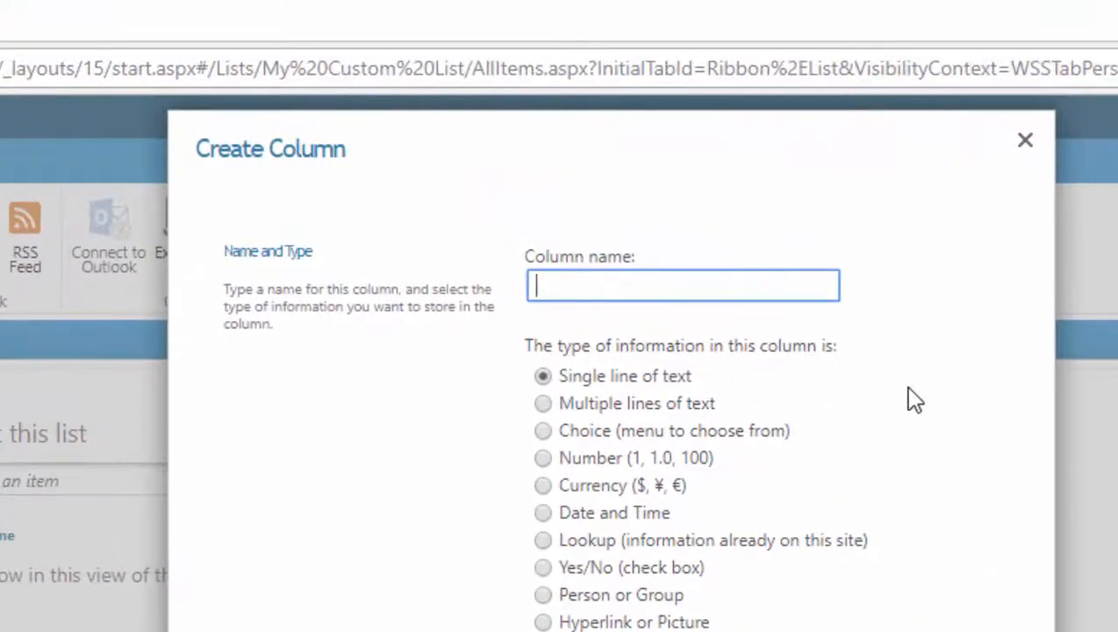
type("Rank")
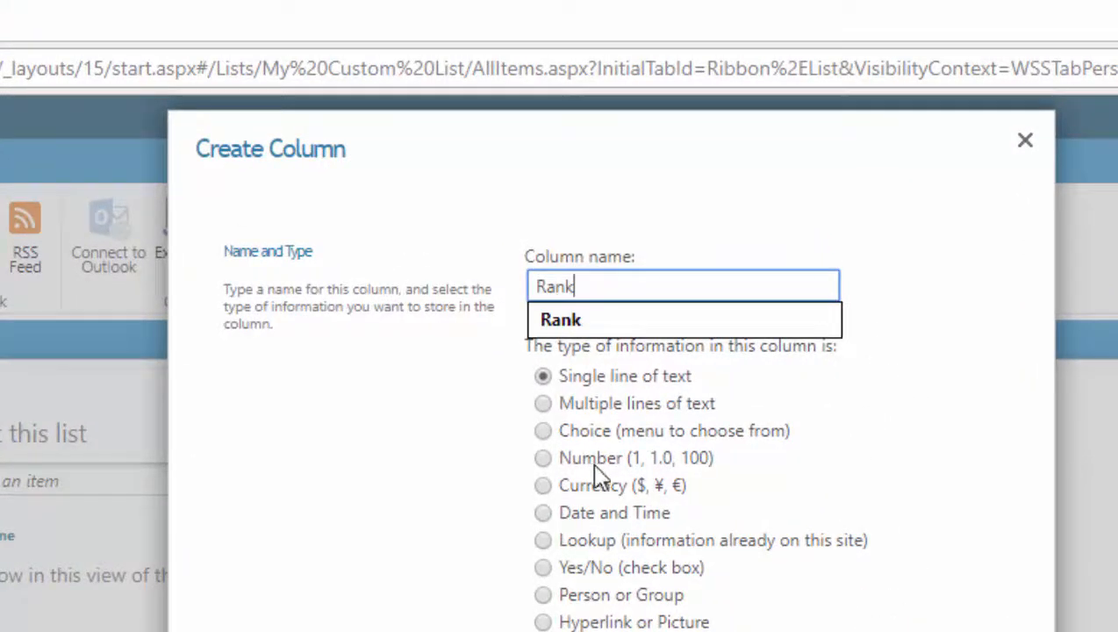
left_click(543, 430)
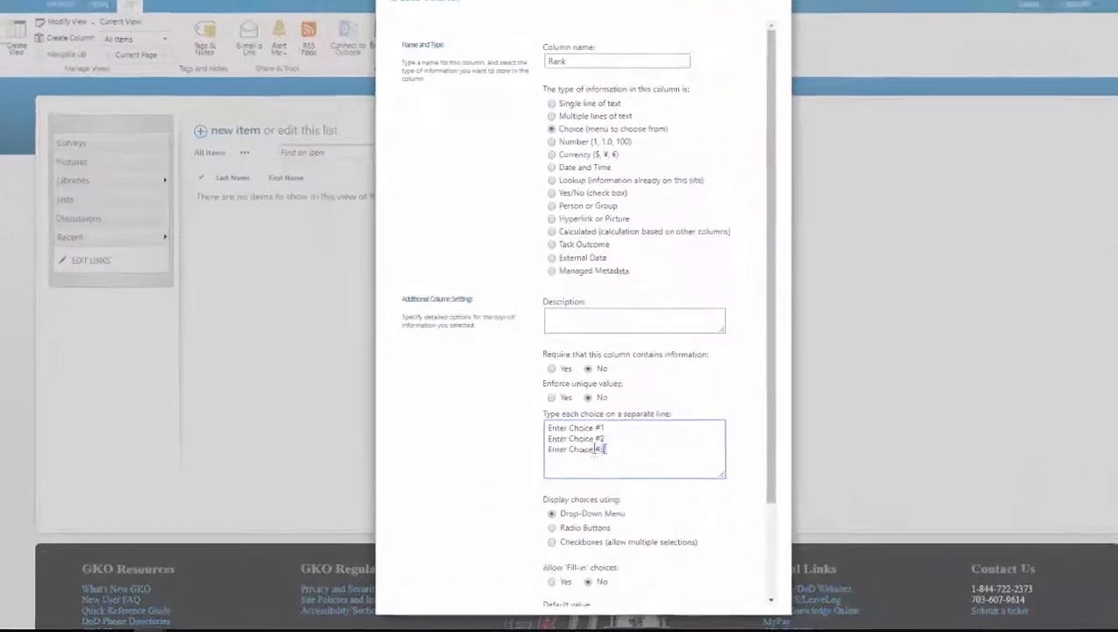
Replace the Rank column's placeholder choices with SGT, SSG, SFC, MSG and SGM, each on a separate line.
left_click_drag(606, 450, 547, 426)
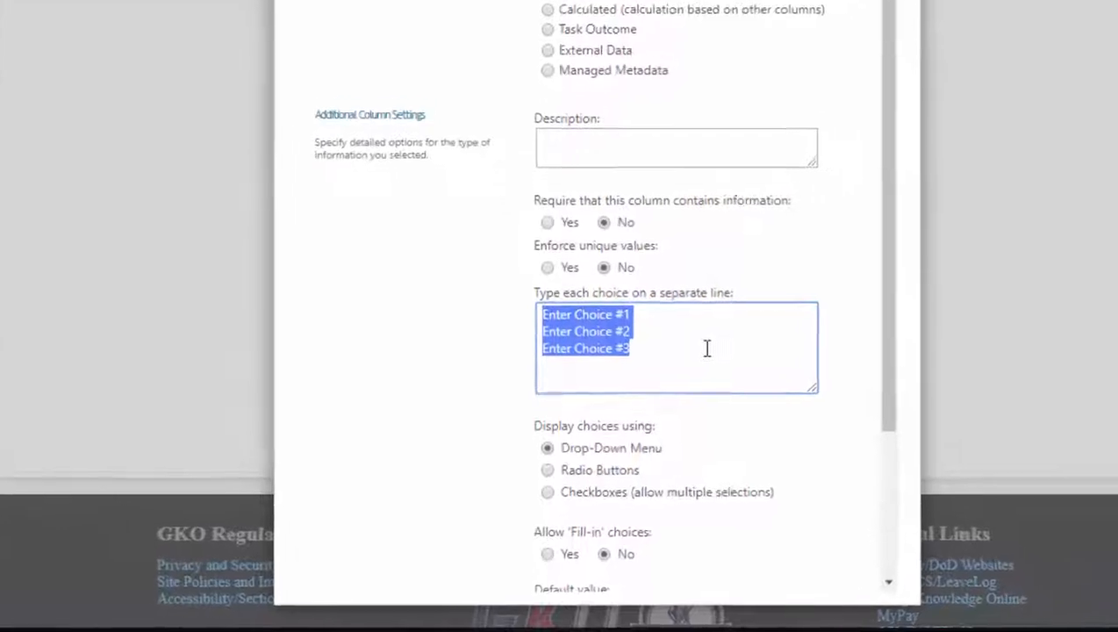
type("SG")
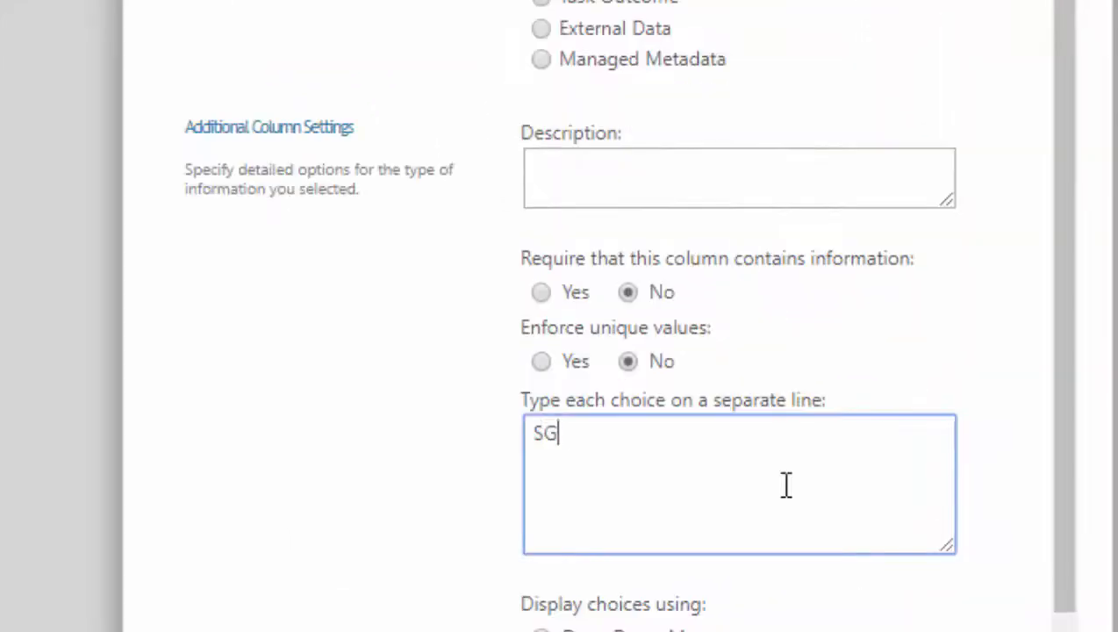
type("T")
key("Return")
type("SSG ")
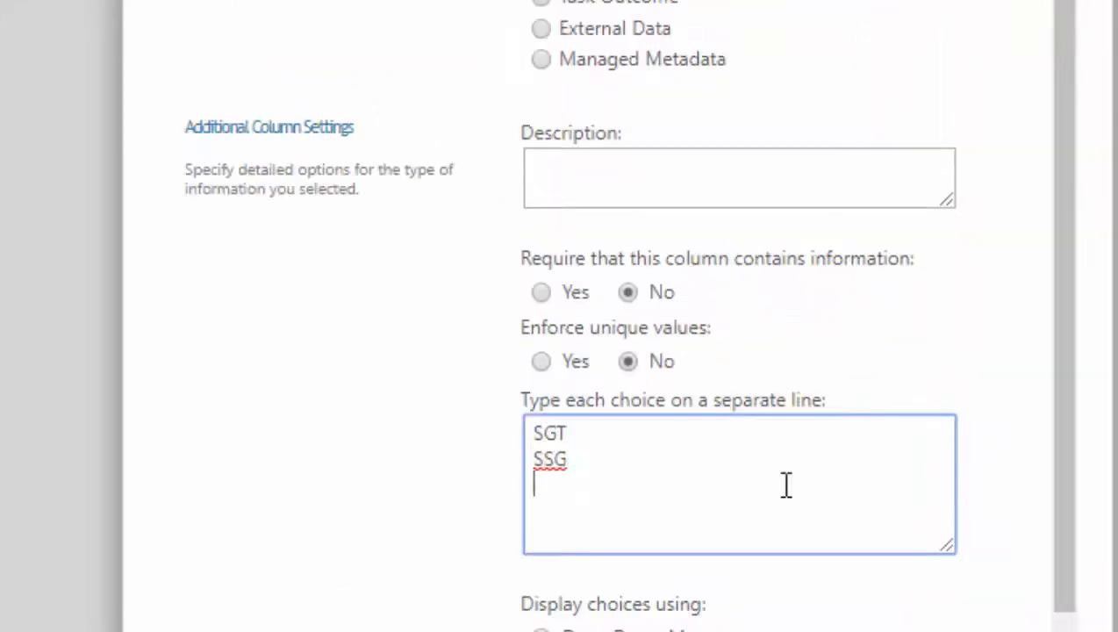
type("SFC")
key("Return")
type("MSG")
key("Return")
type("SGM")
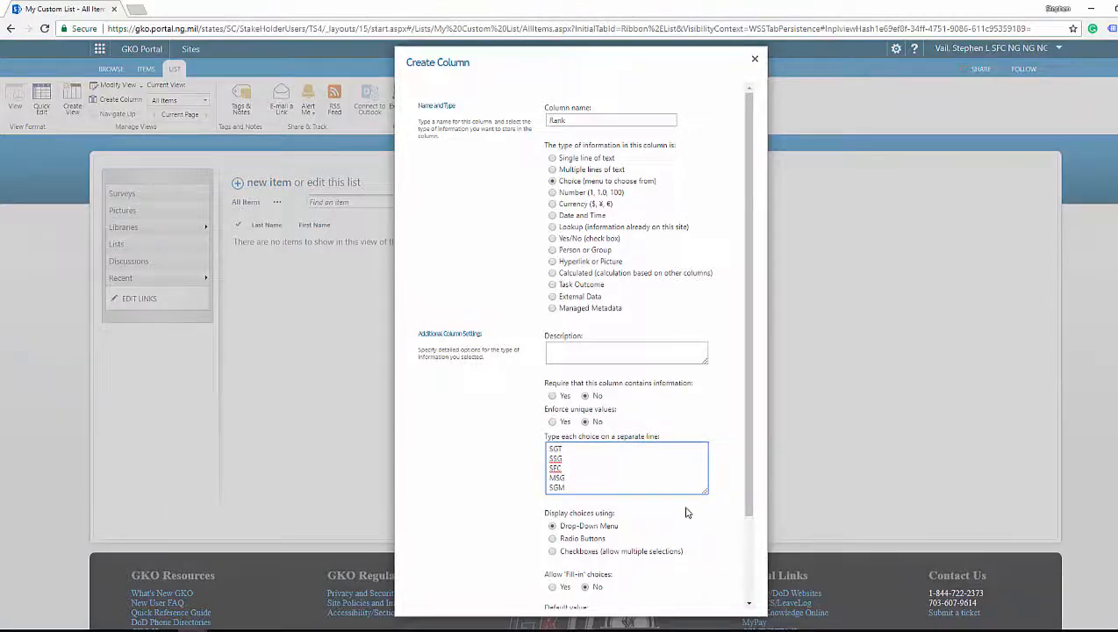
Set the Rank column's default value to SGT and finish creating the column.
scroll(687, 513, "down", 2)
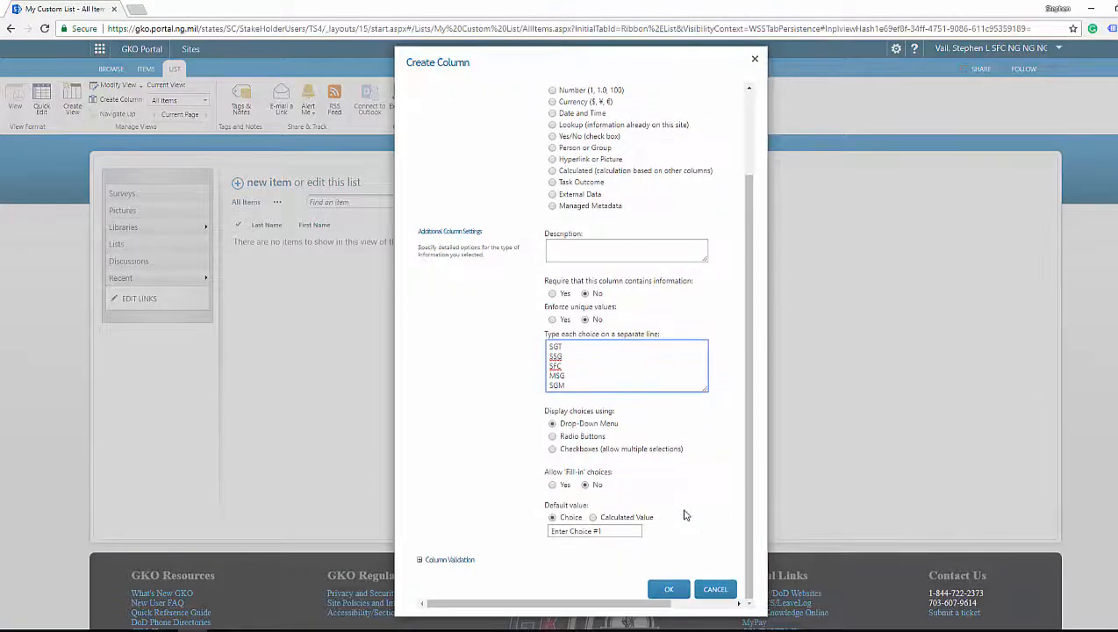
left_click(625, 531)
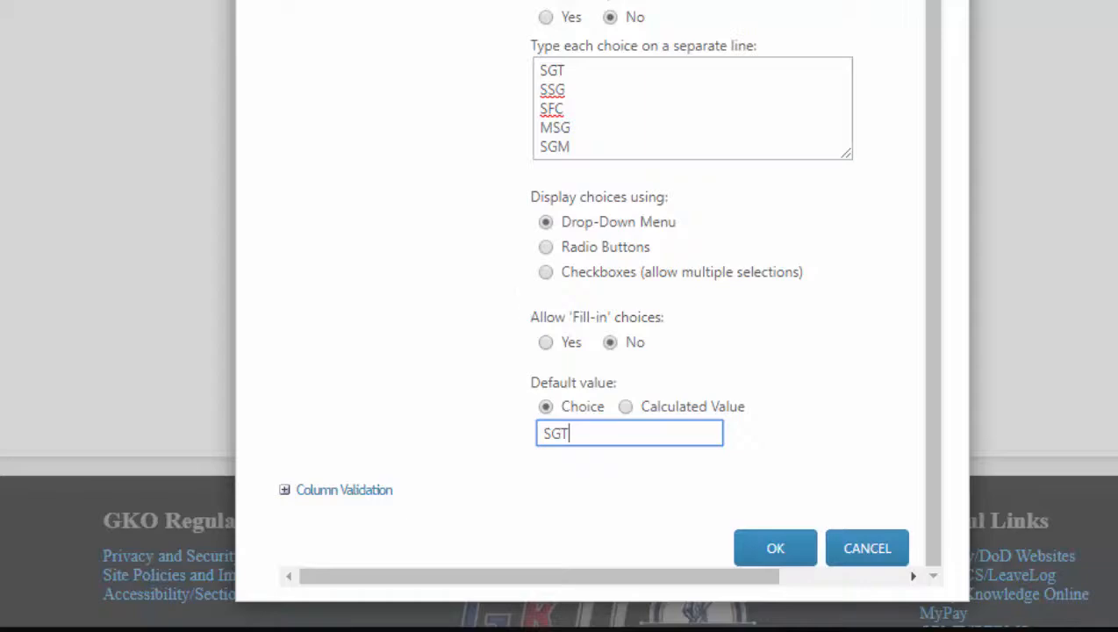
left_click(790, 544)
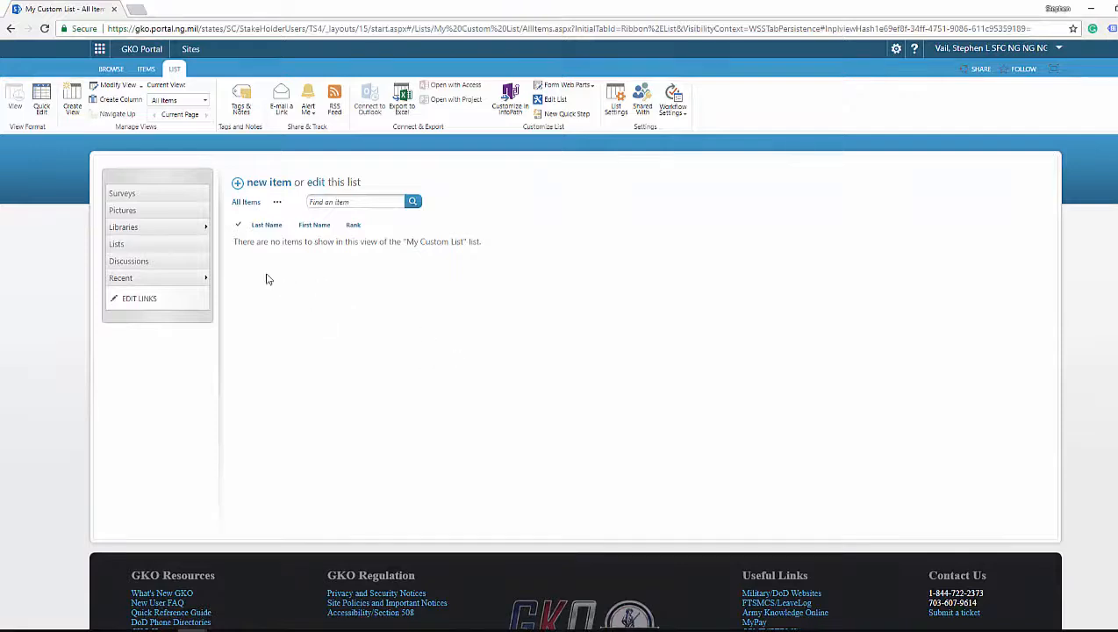
Add a new list item with the person's last name and first name, set Rank to SSG, and save it.
left_click(261, 184)
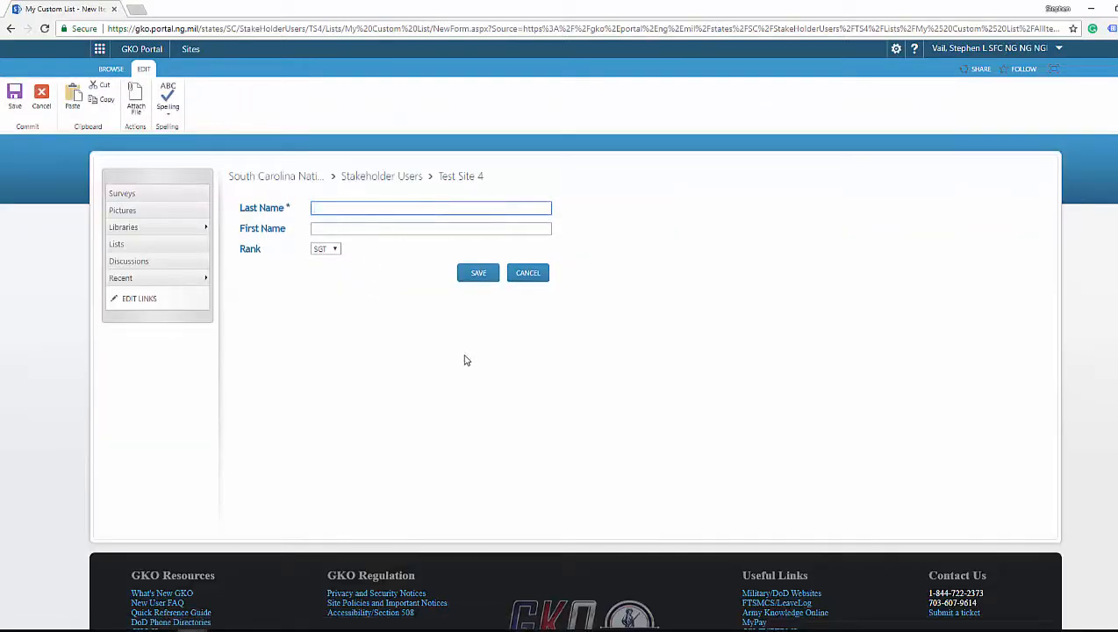
key("Tab")
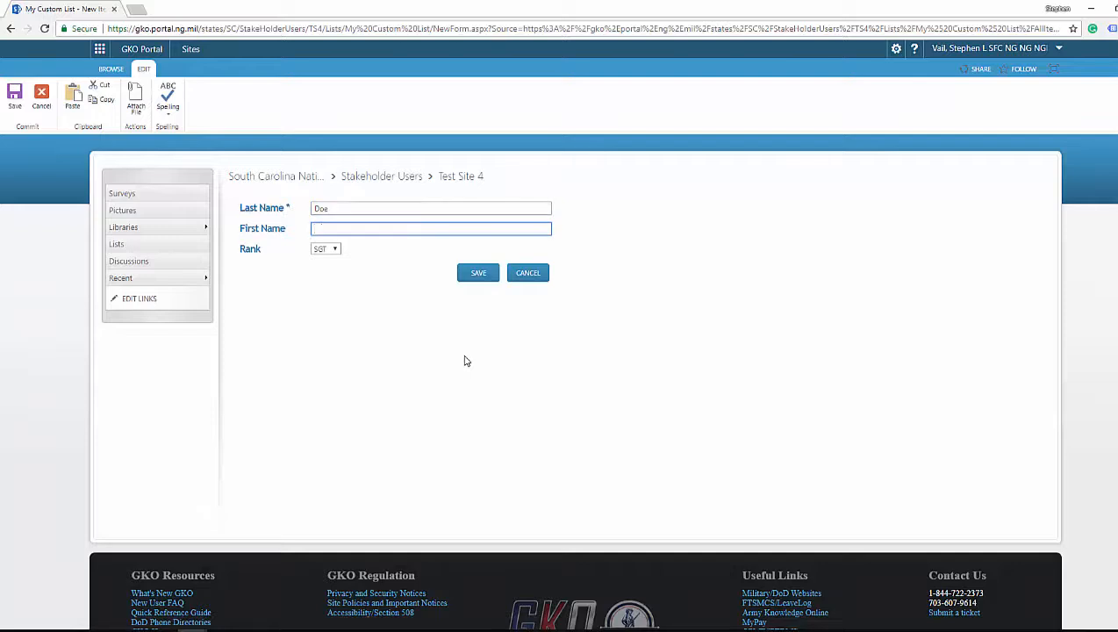
key("Tab")
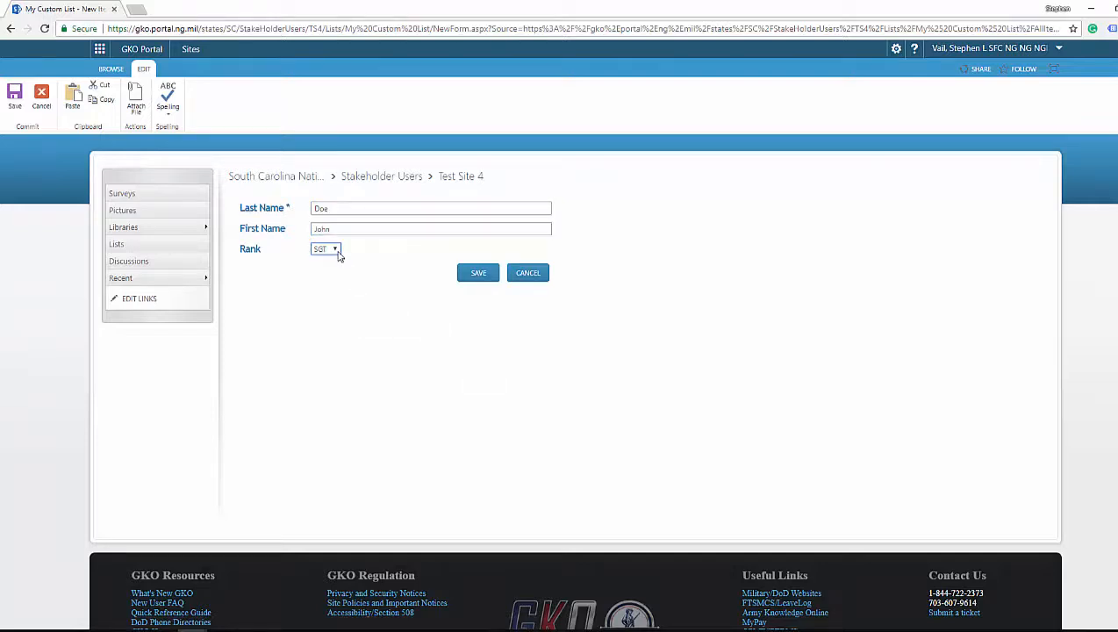
left_click(462, 275)
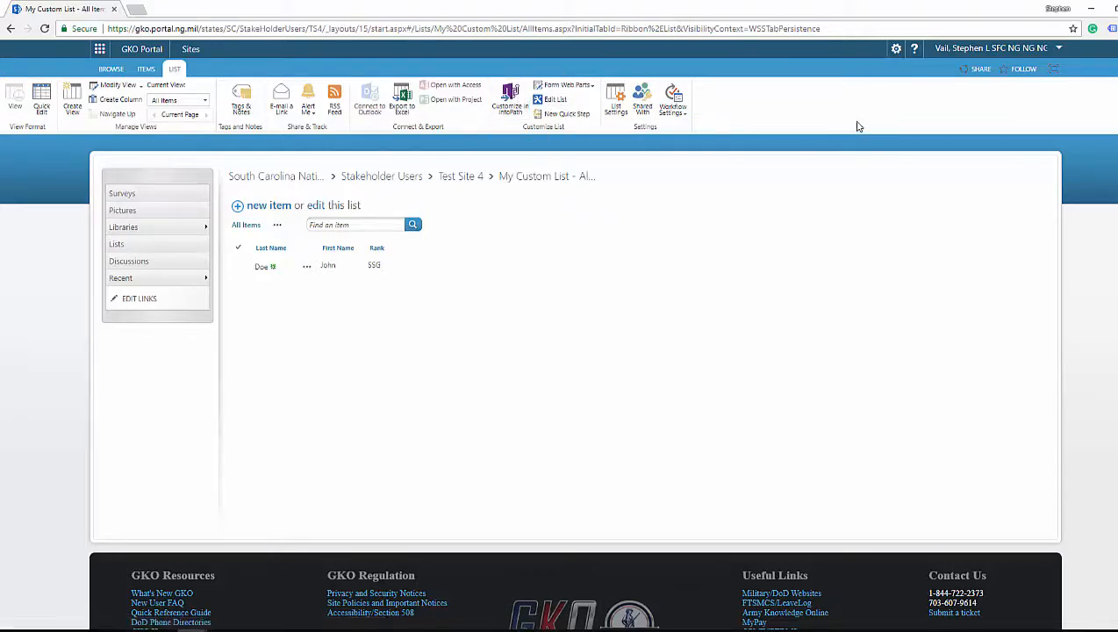
Return to the Test Site 4 home page and open it for editing.
left_click(111, 69)
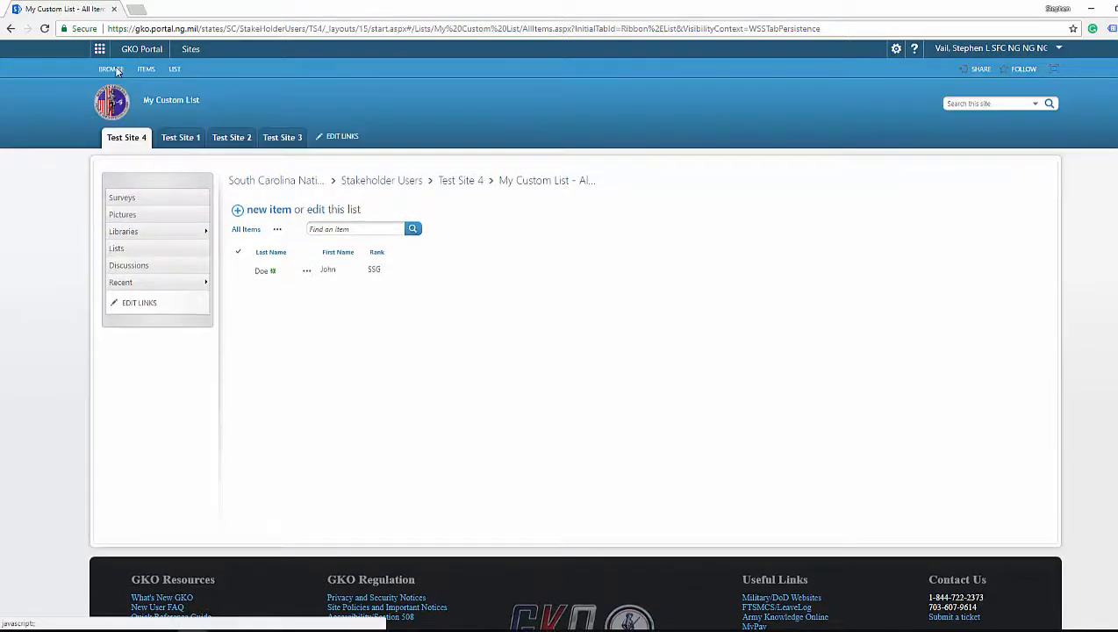
left_click(127, 139)
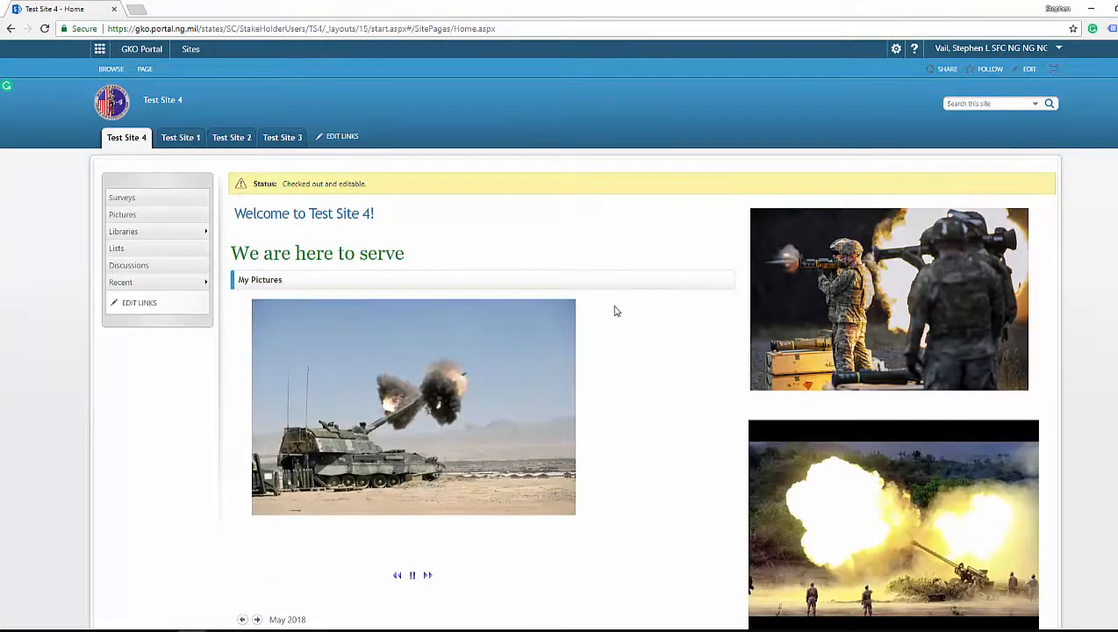
scroll(642, 314, "down", 3)
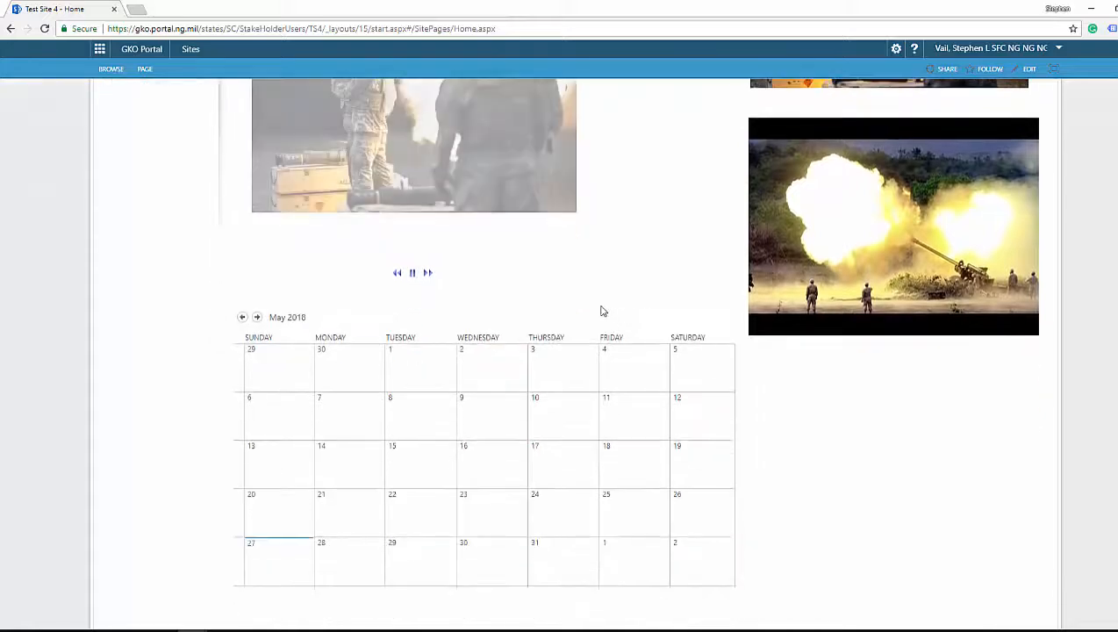
left_click(1026, 70)
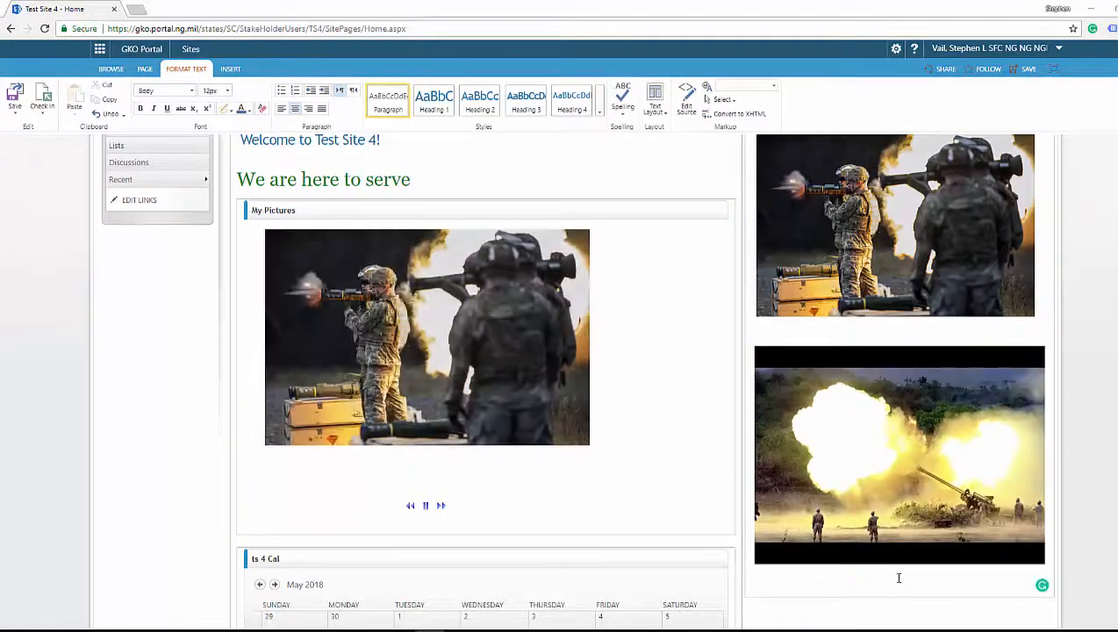
Insert the My Custom List app part below the second picture in the page's right column.
left_click(898, 578)
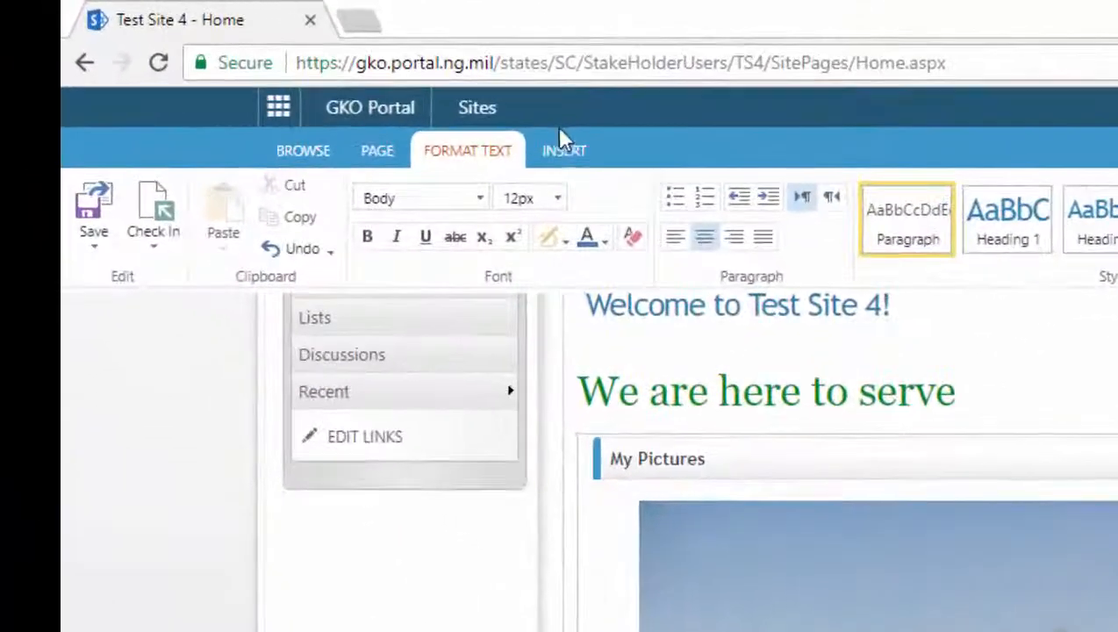
left_click(564, 154)
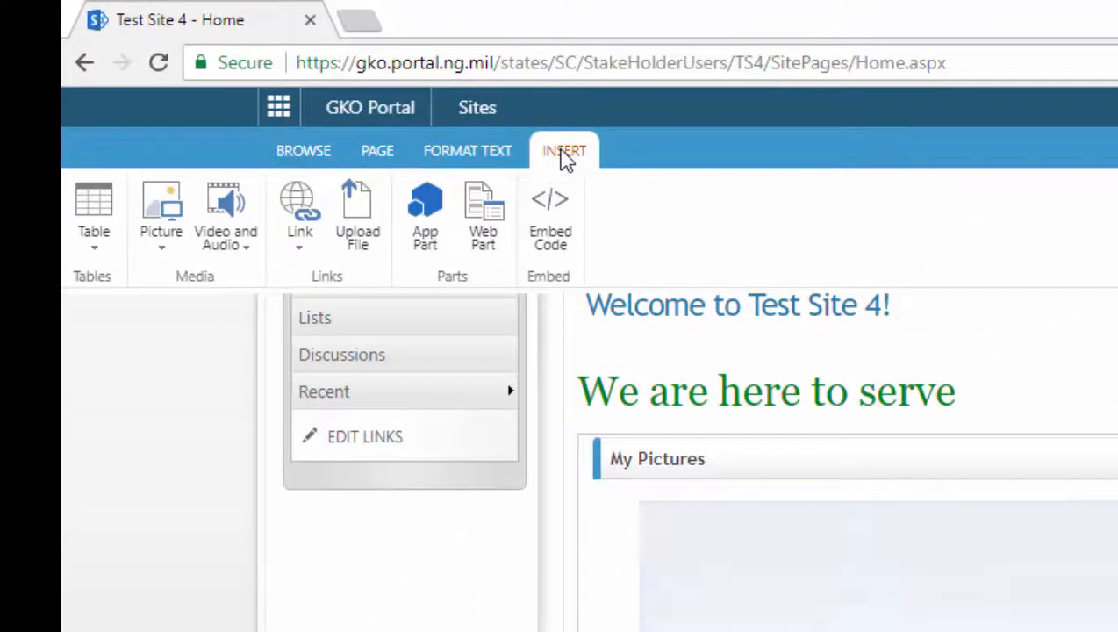
left_click(424, 219)
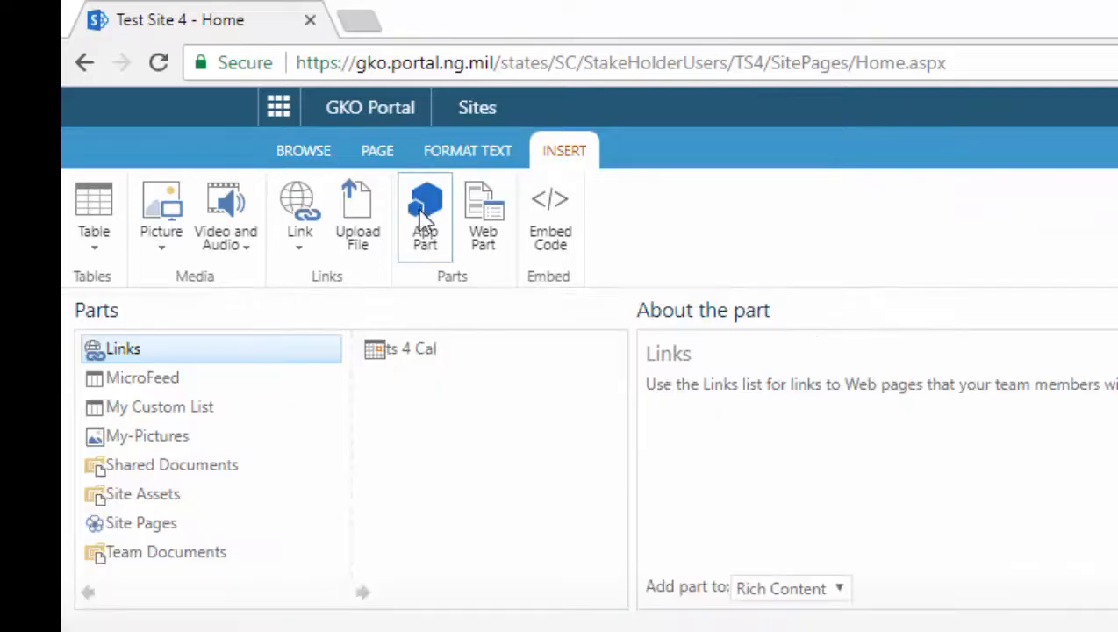
left_click(102, 414)
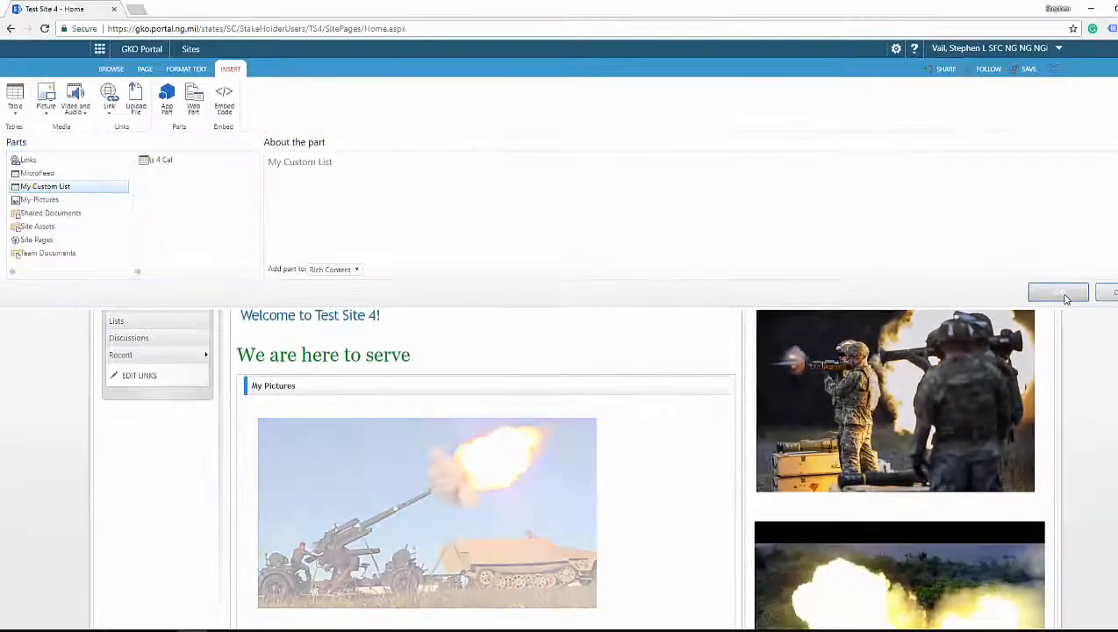
left_click(1001, 474)
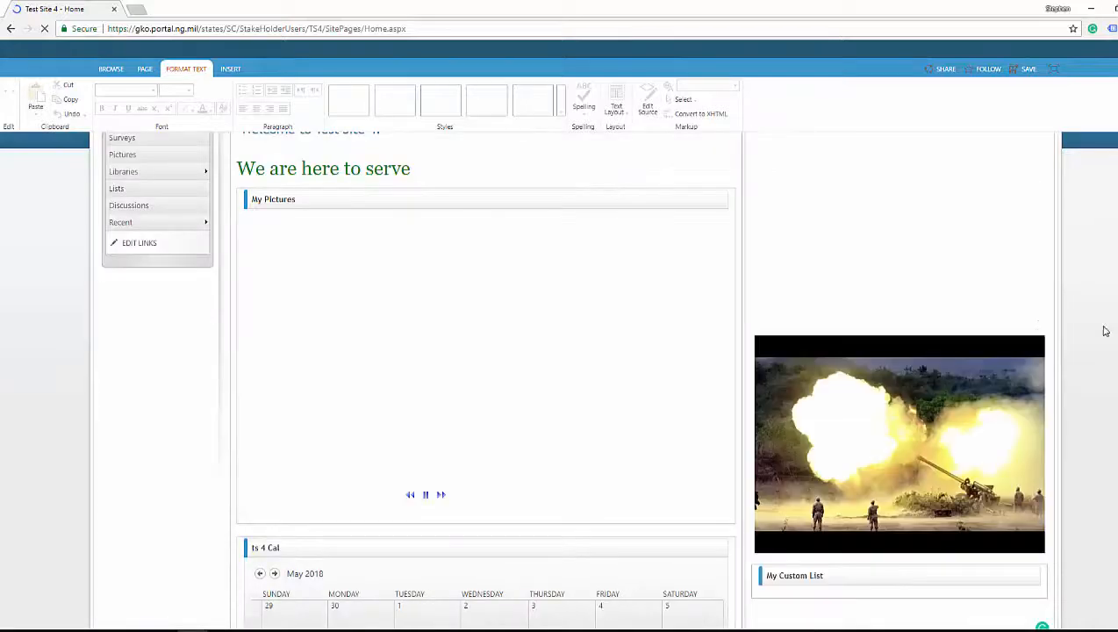
scroll(1073, 332, "down", 3)
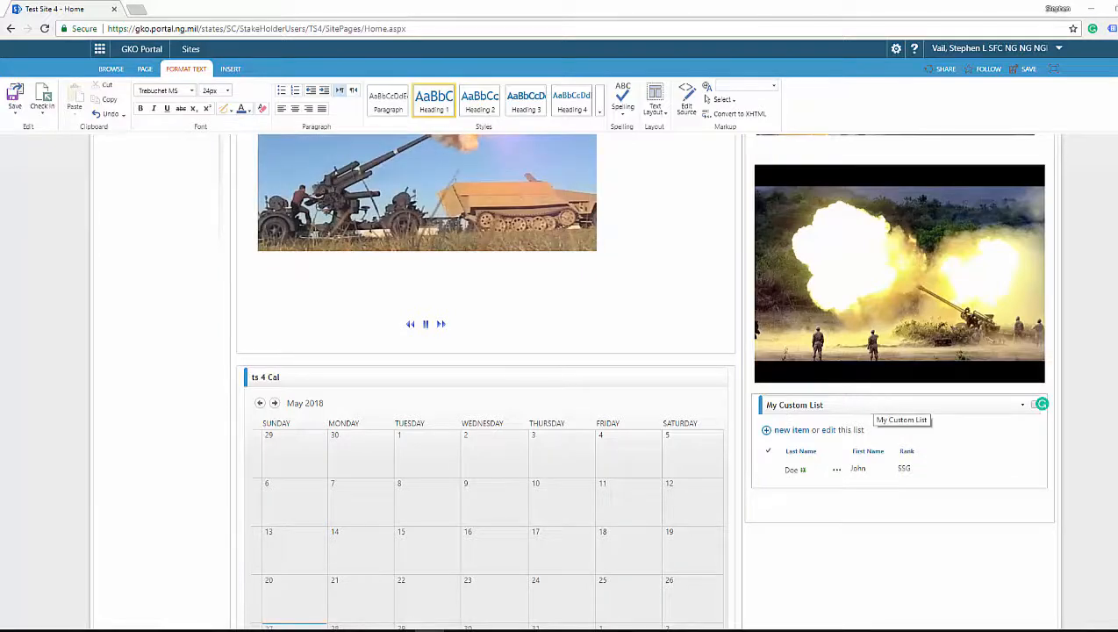
Save the edited home page and open My Custom List from its app part below the second picture.
left_click(1030, 70)
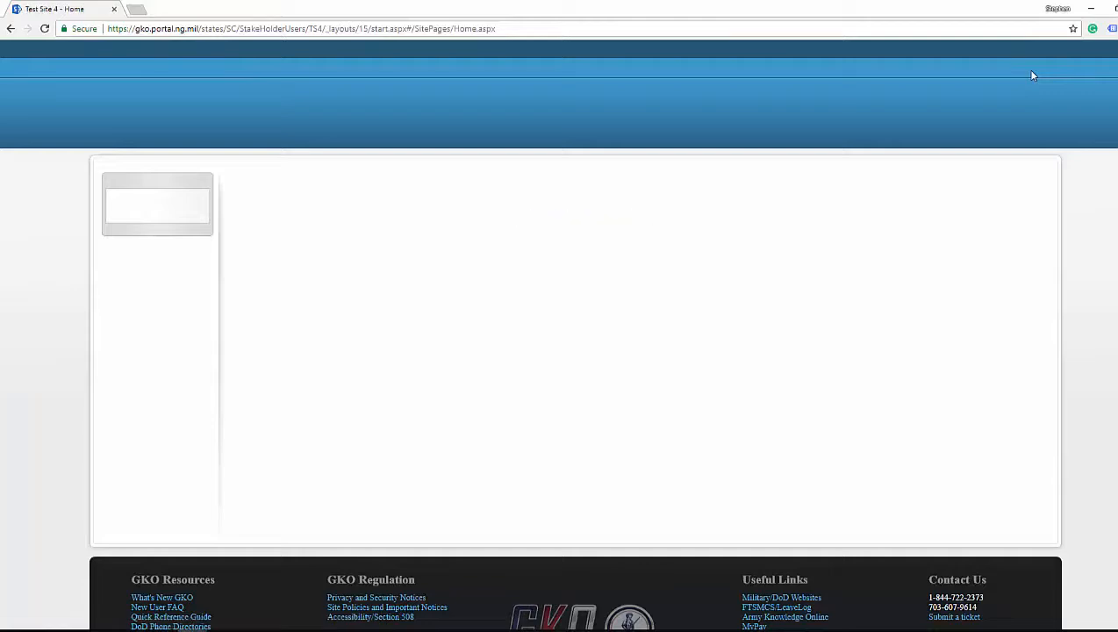
scroll(948, 476, "down", 3)
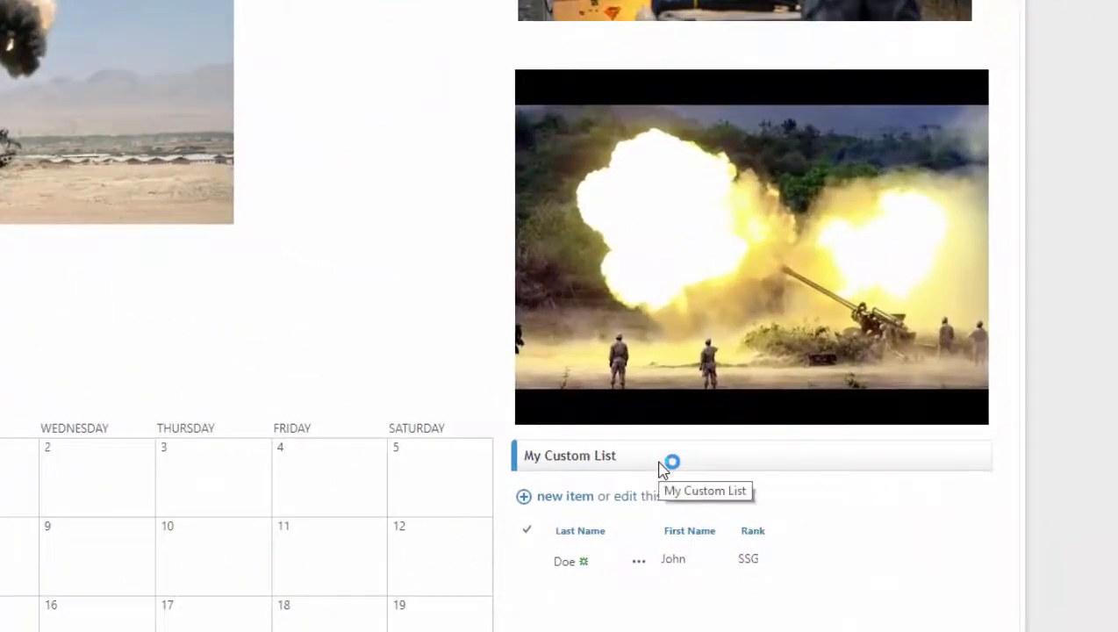
left_click(575, 458)
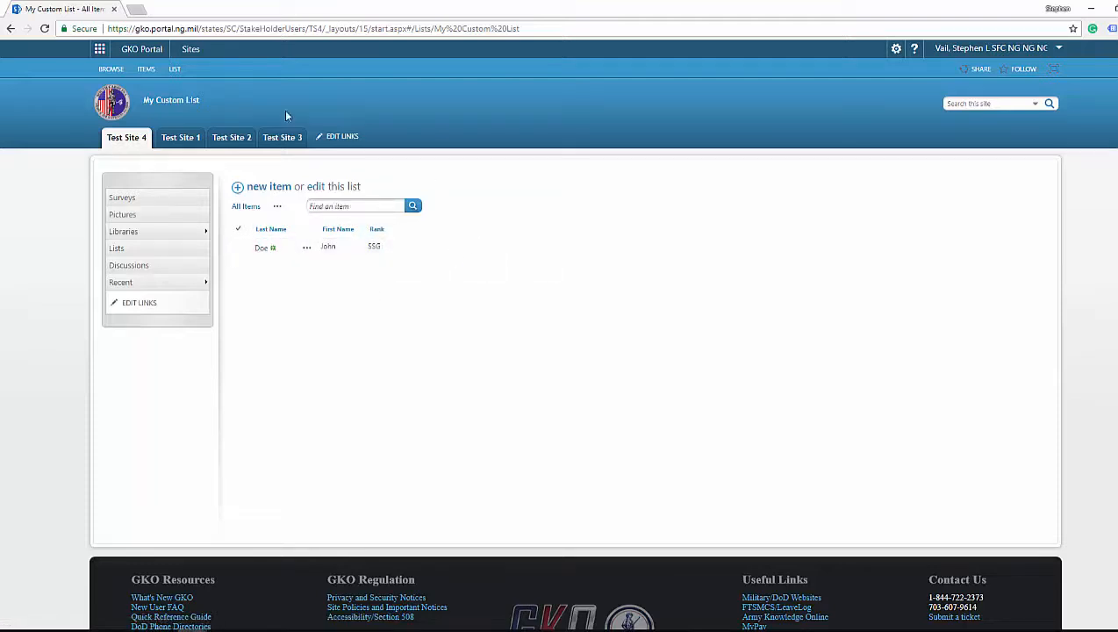
Add a Task Notes column of the type Multiple lines of text to My Custom List.
left_click(176, 70)
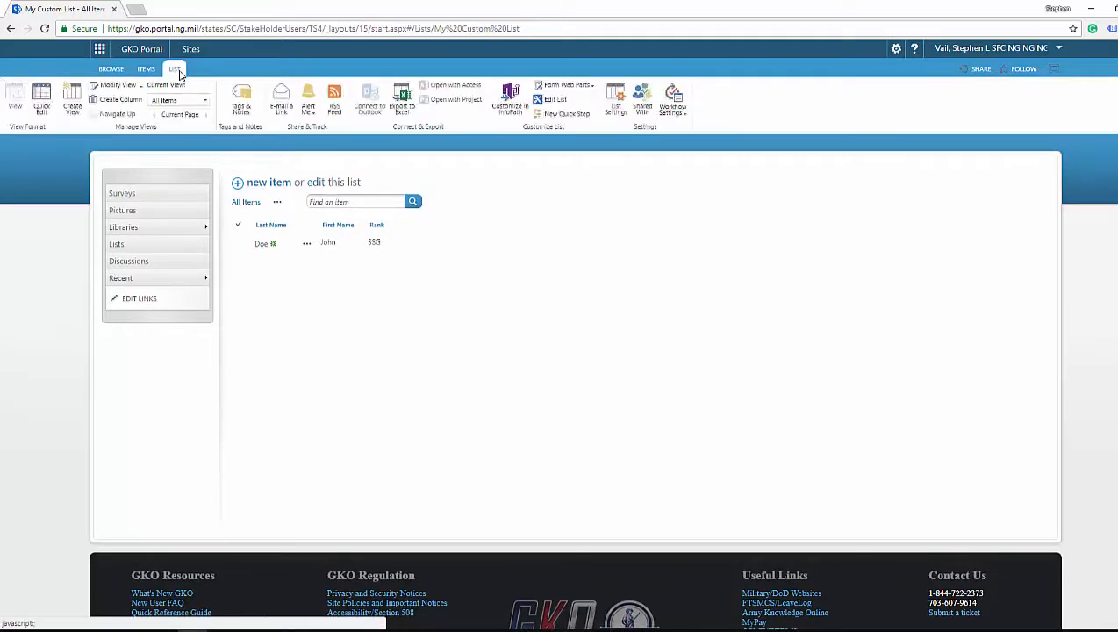
left_click(118, 100)
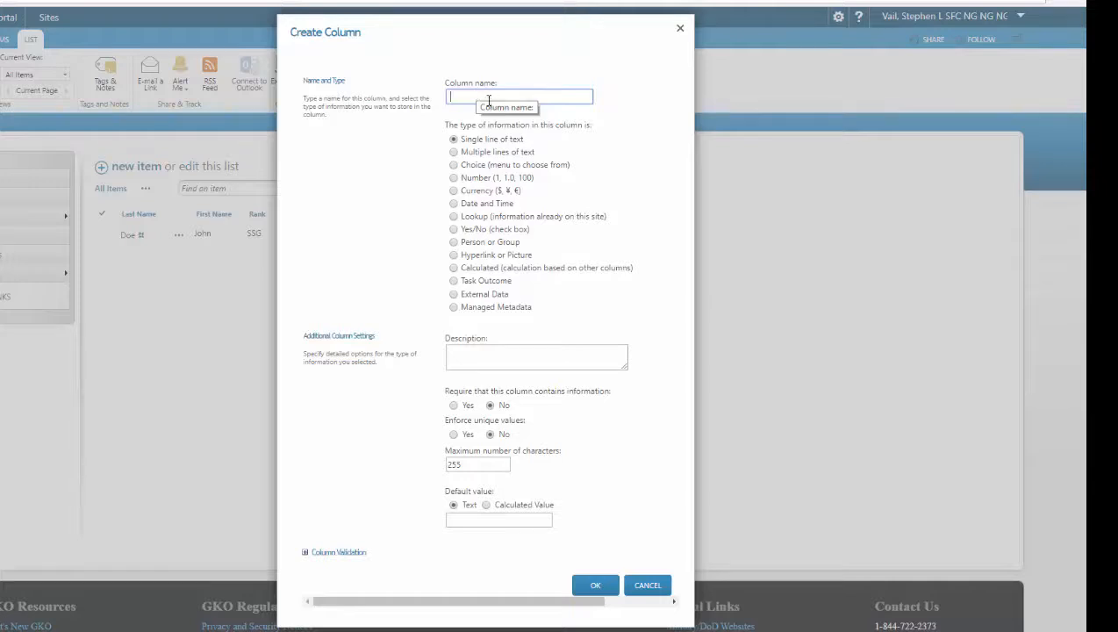
type("Task Notes")
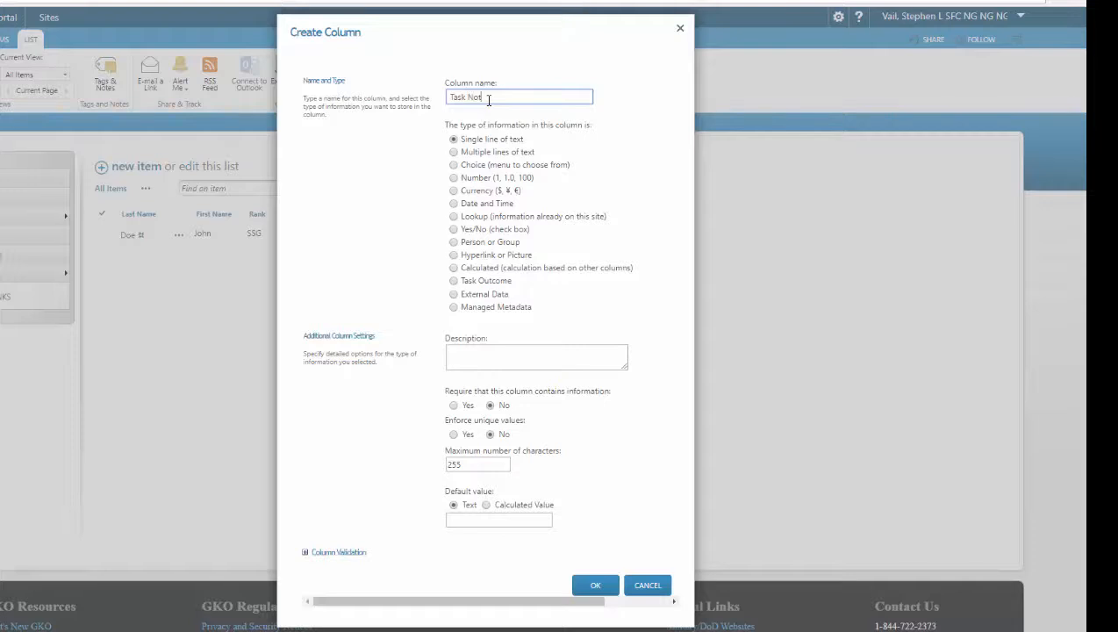
left_click(453, 152)
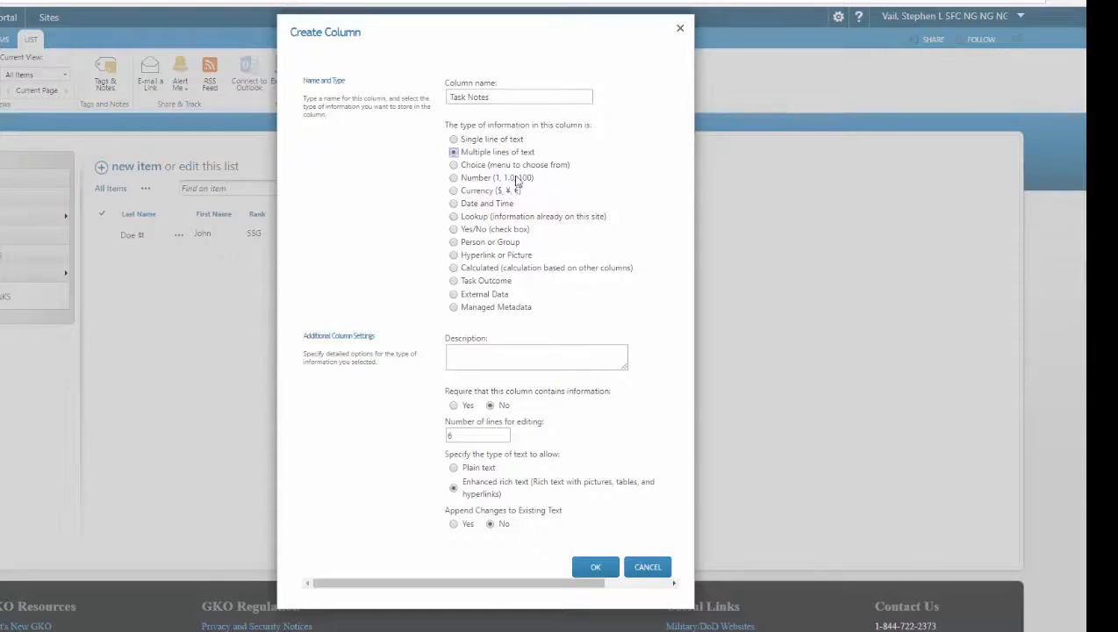
left_click(596, 566)
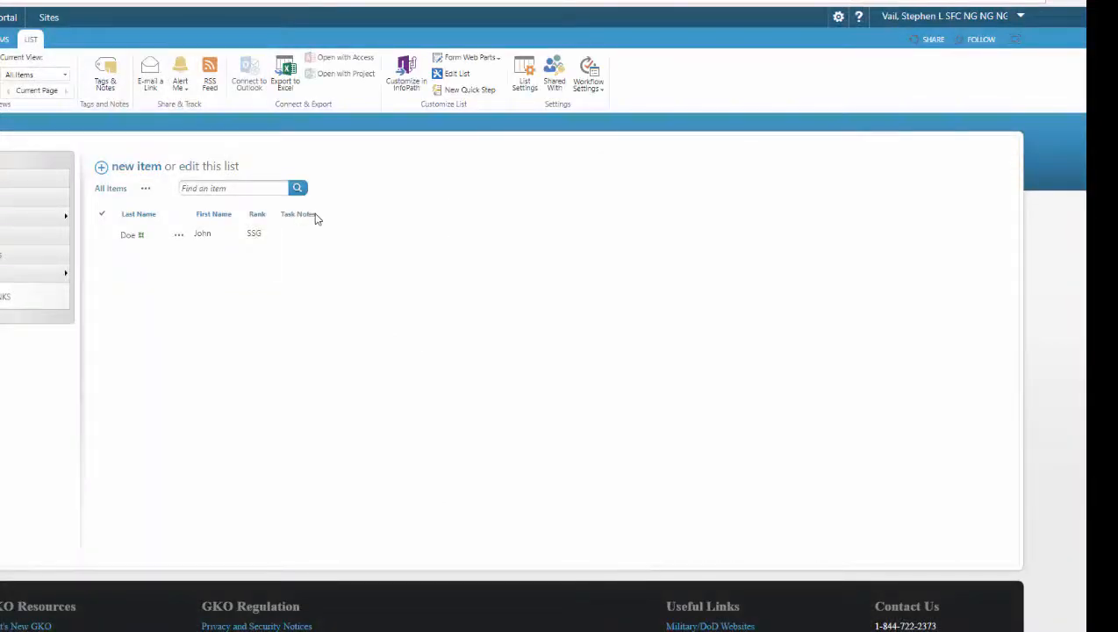
Edit the existing SSG list item, enter "Add whatever he wants" as its Task Notes, and save it.
left_click(130, 235)
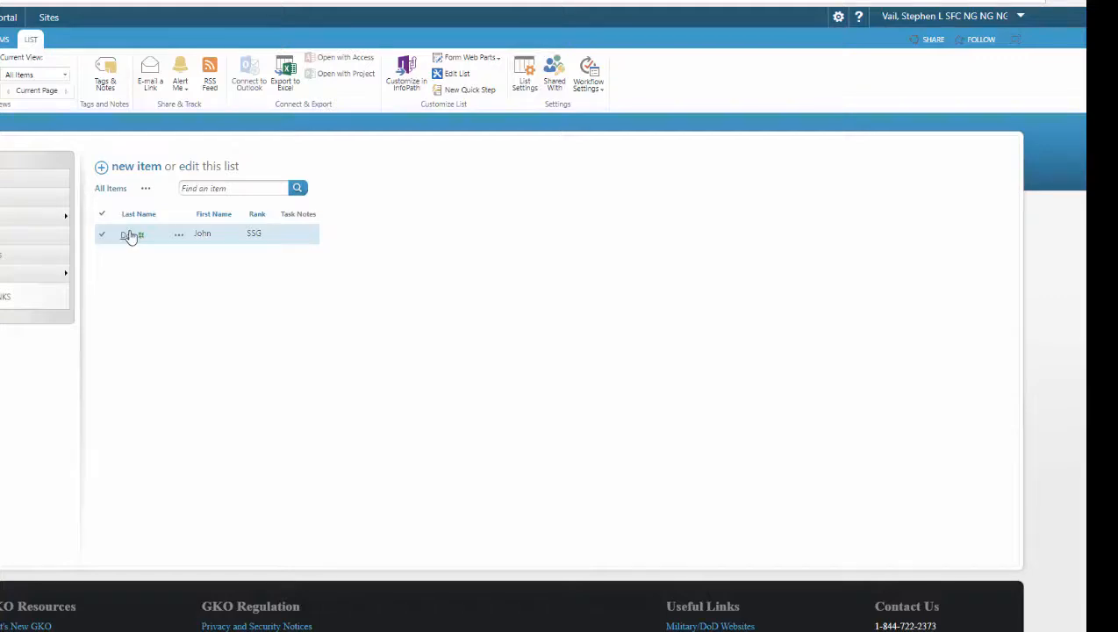
left_click(130, 235)
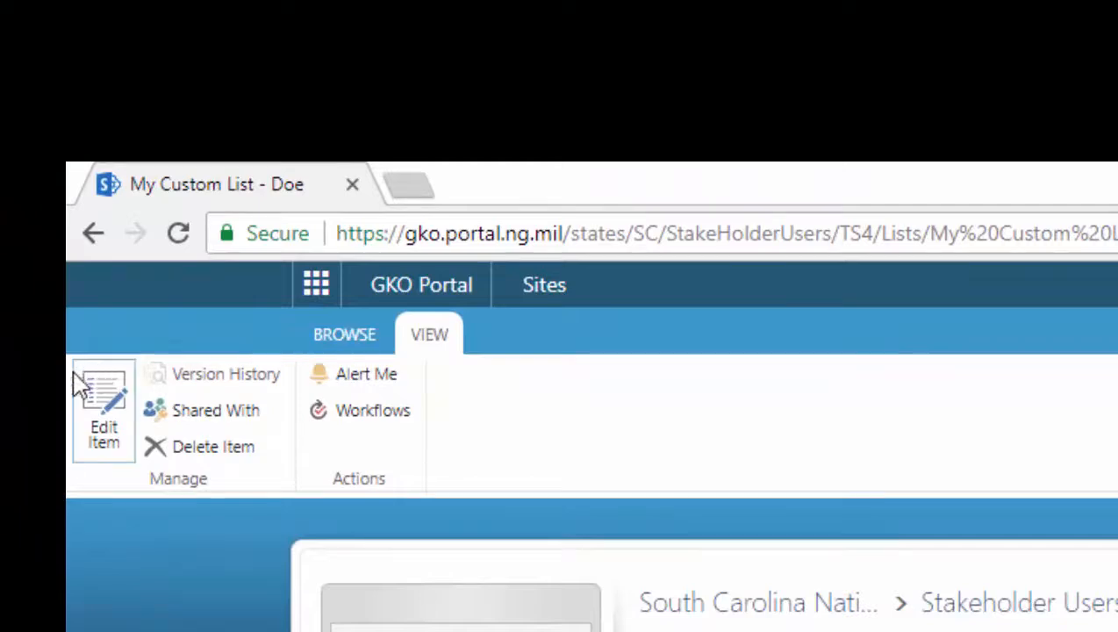
left_click(98, 391)
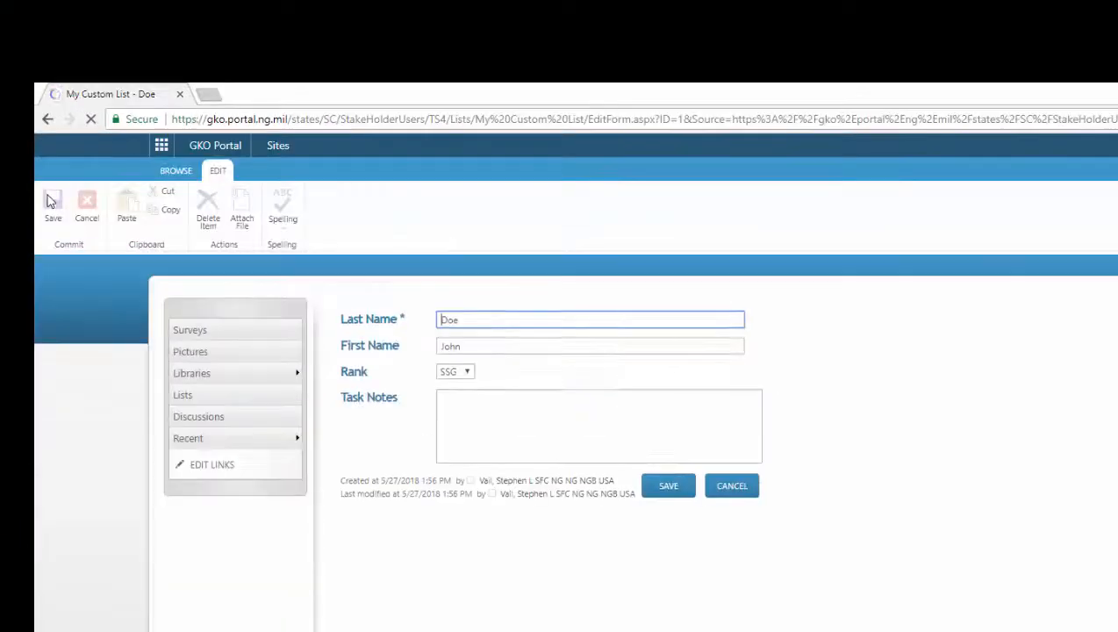
left_click(521, 430)
type("Add ")
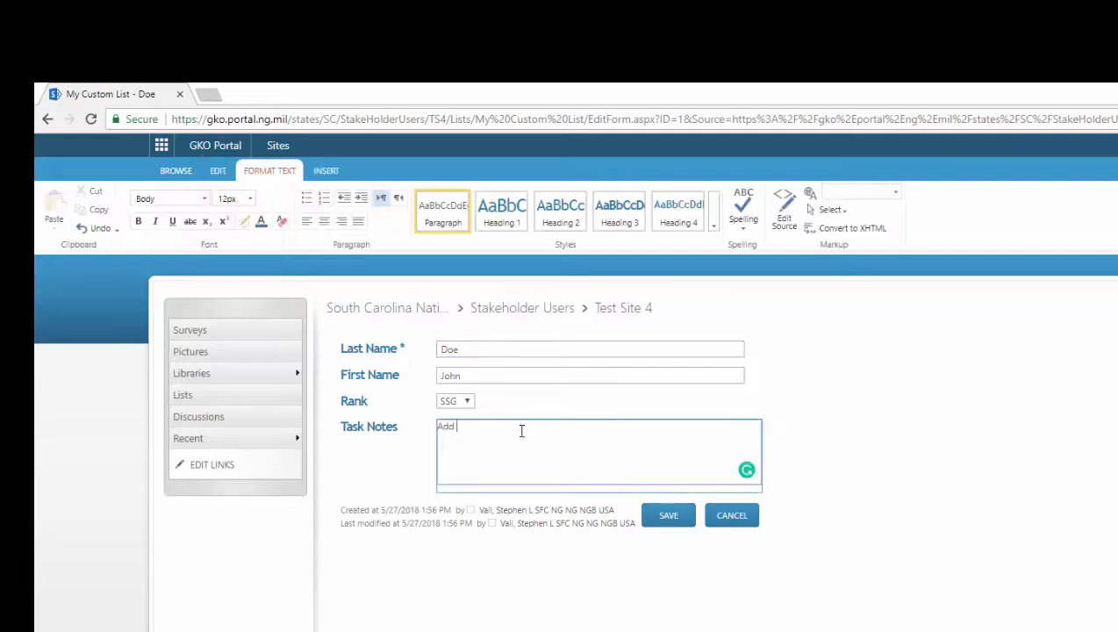
type("whatever he wants")
left_click(671, 517)
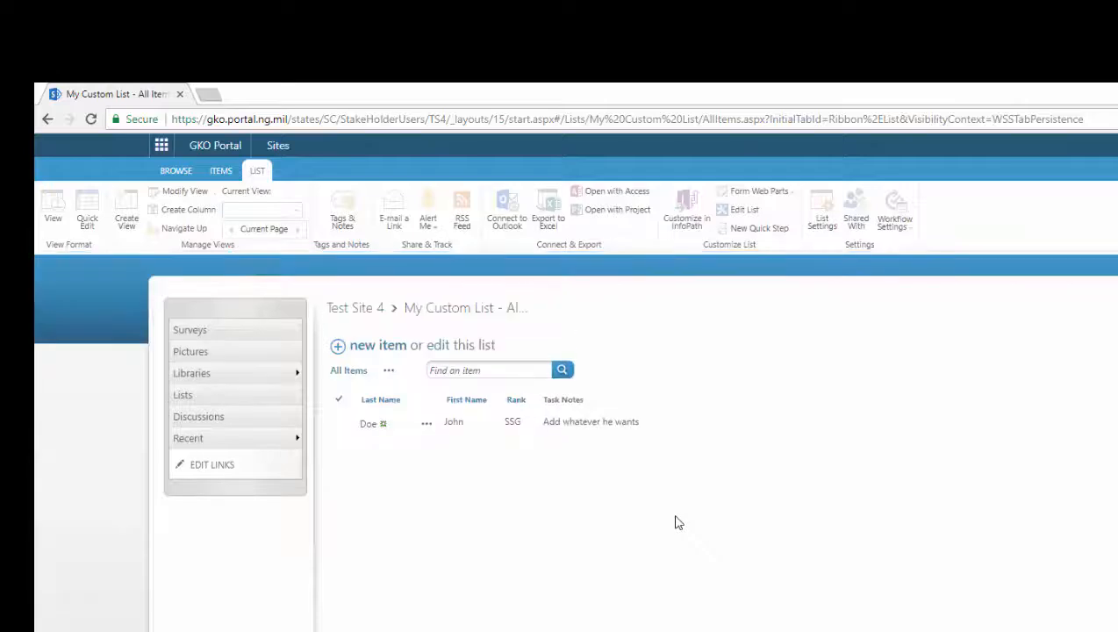
Return to the Test Site 4 home page and check the My Custom List part and the rest of the page.
left_click(174, 170)
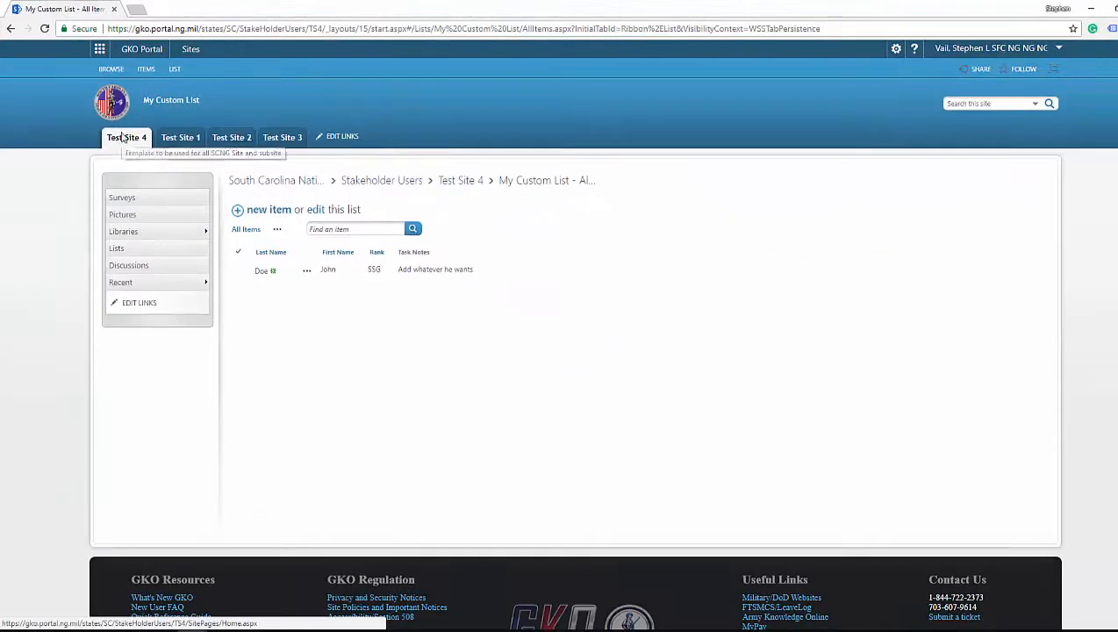
left_click(123, 140)
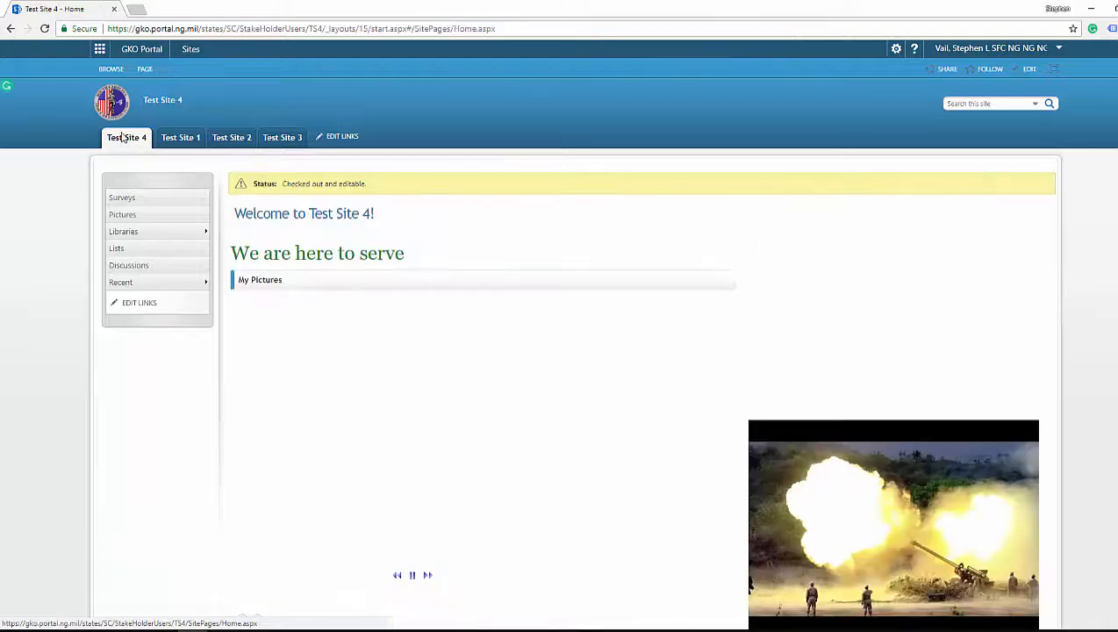
scroll(1087, 280, "down", 1)
scroll(1086, 279, "down", 3)
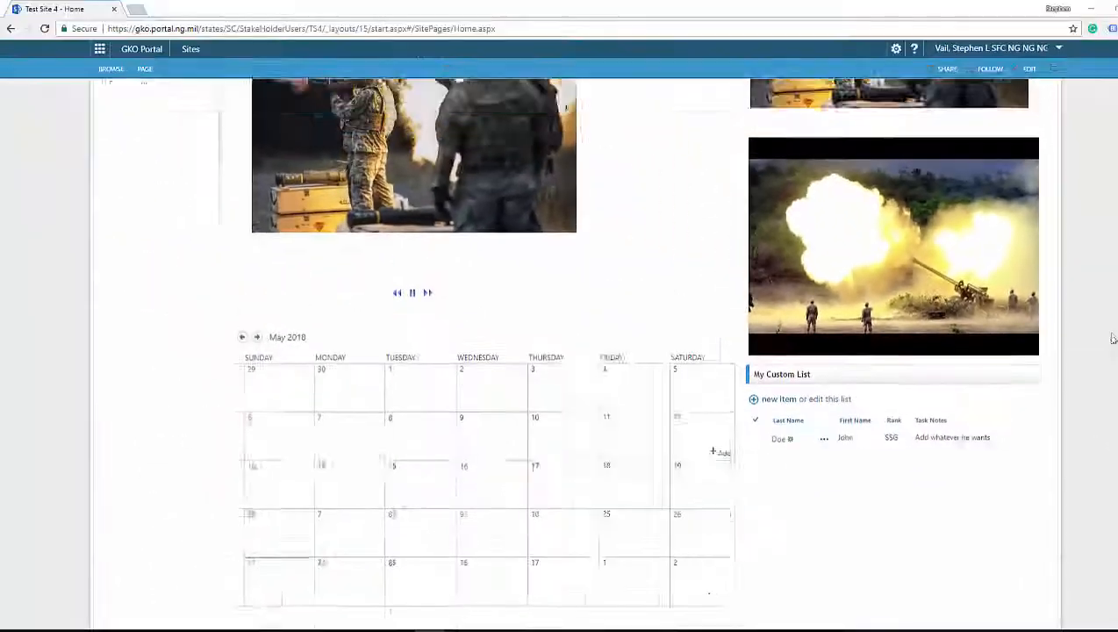
scroll(1112, 342, "up", 2)
scroll(1111, 354, "up", 2)
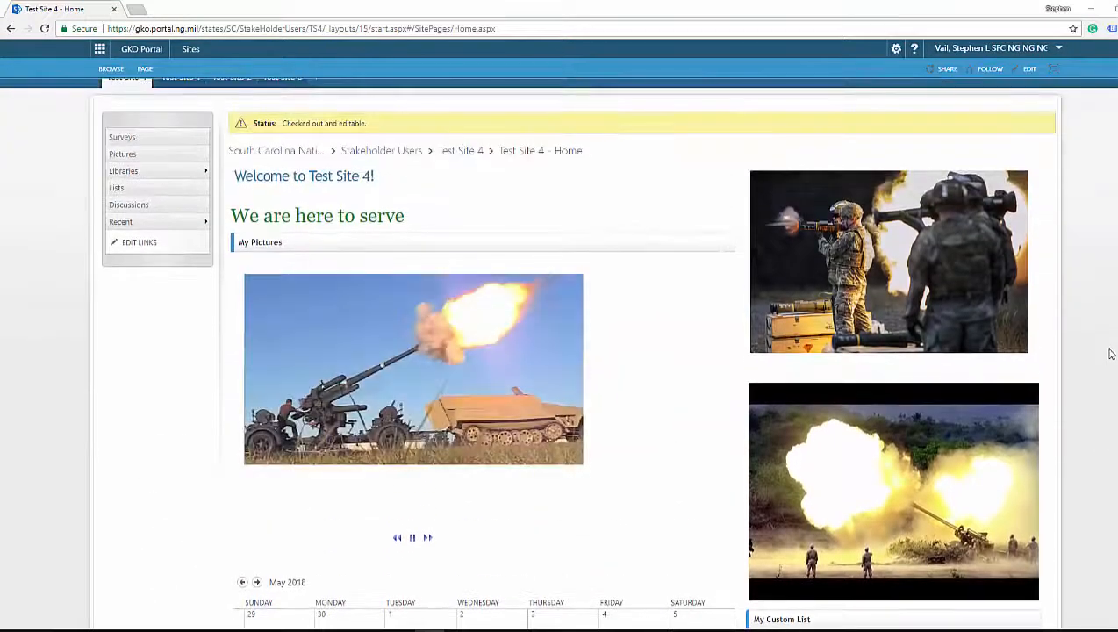